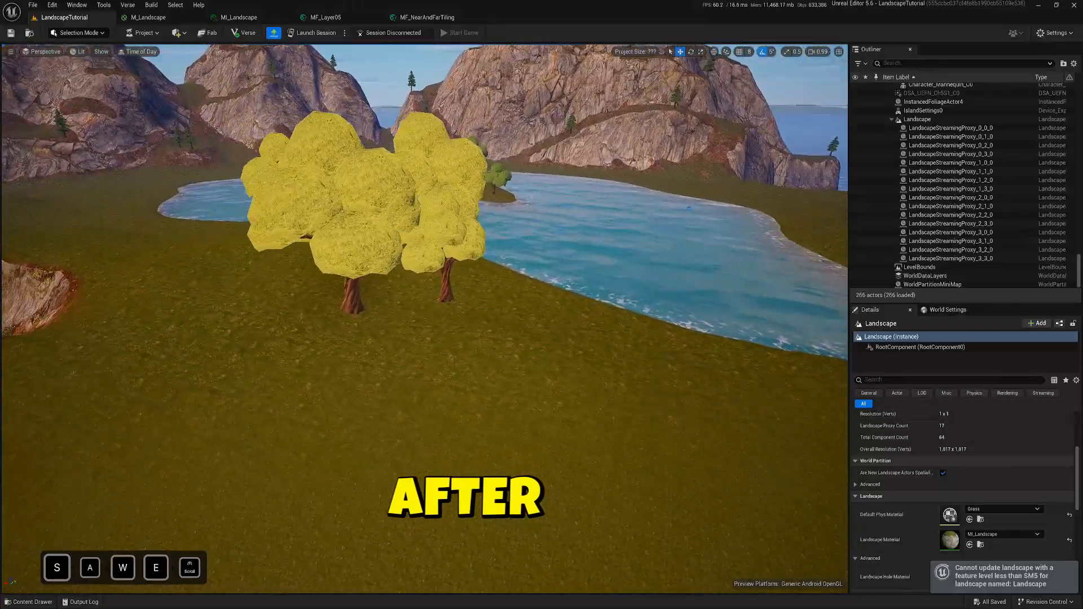
- Look over the textured terrain around the lake and trees in the Generic Android OpenGL preview
key(w)
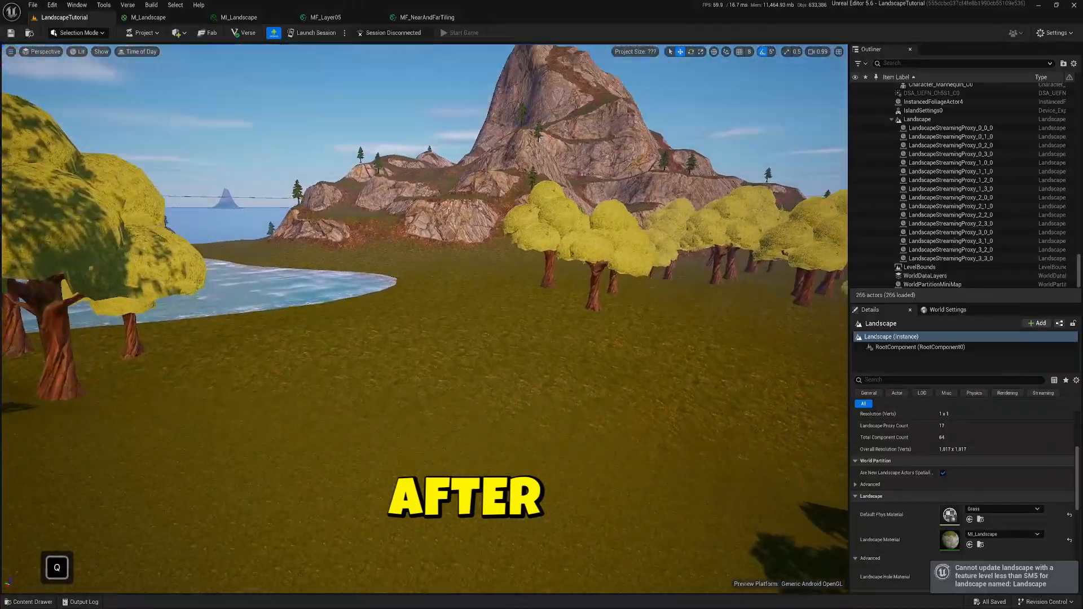
key(s)
key(a)
key(w)
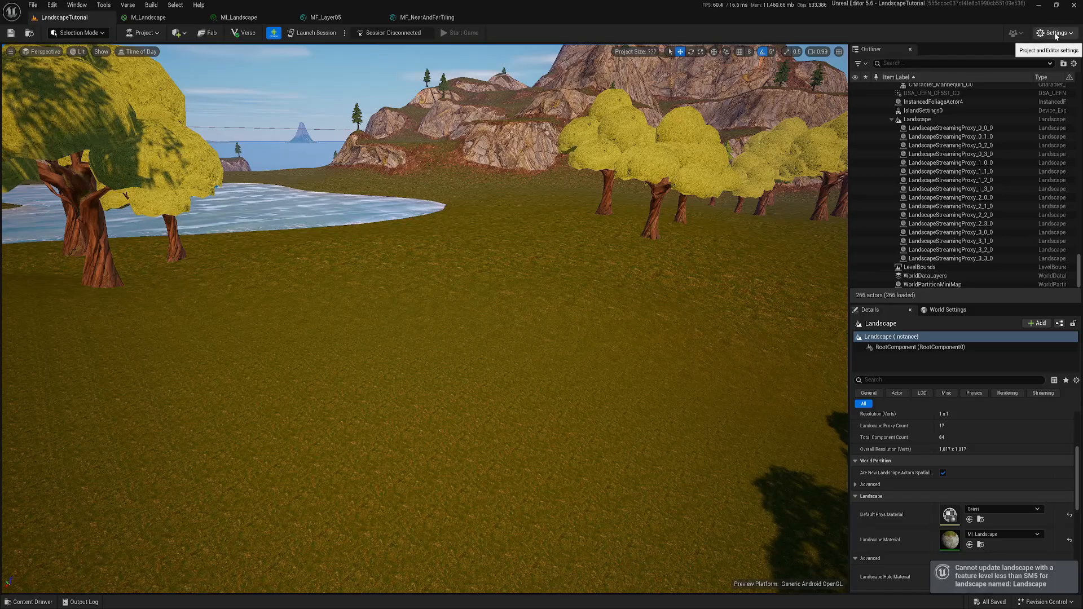
click(148, 18)
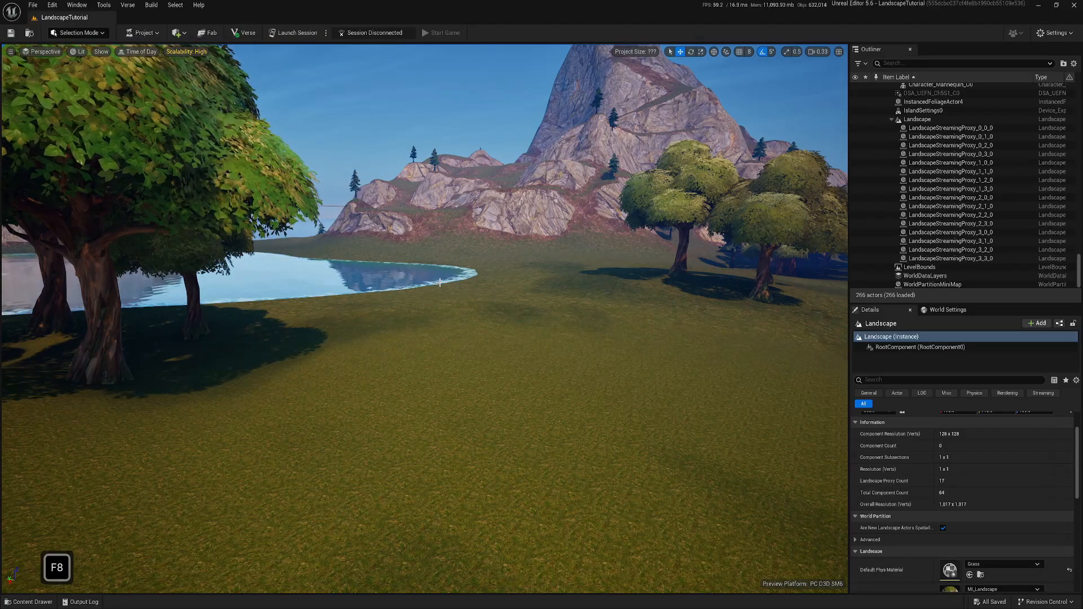
- Examine the landscape's ground around the lake, trees and mountain in the PC D3D SM6 preview
key(s)
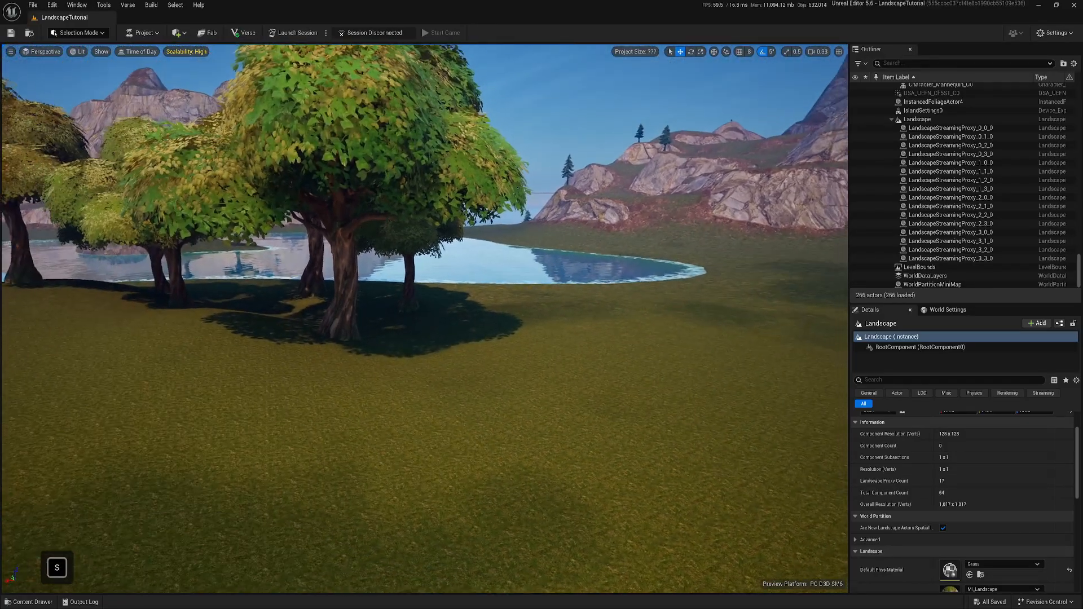
key(e)
key(a)
key(w)
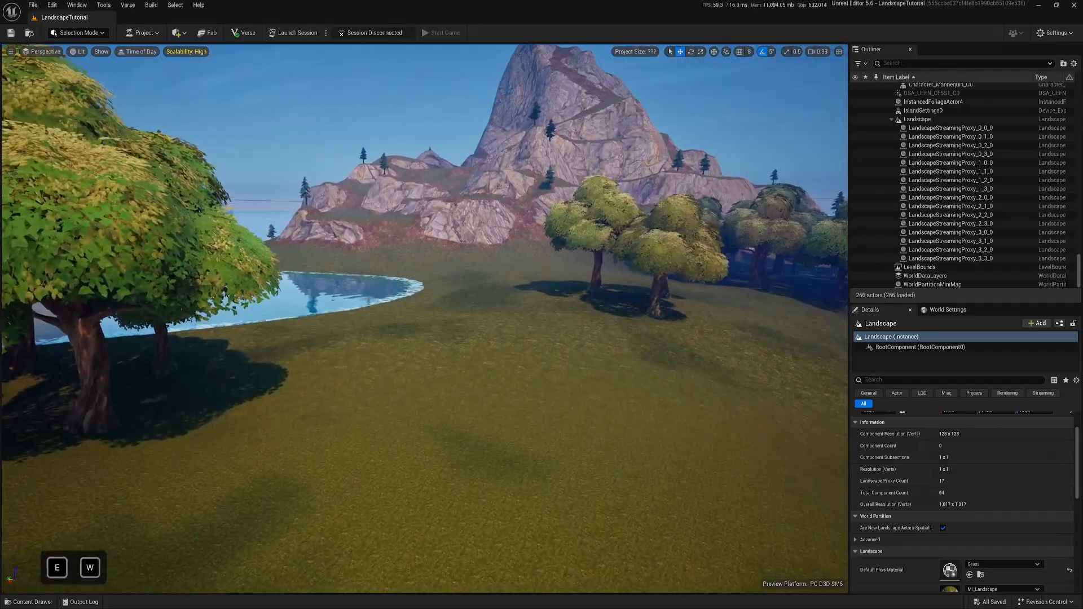
key(q)
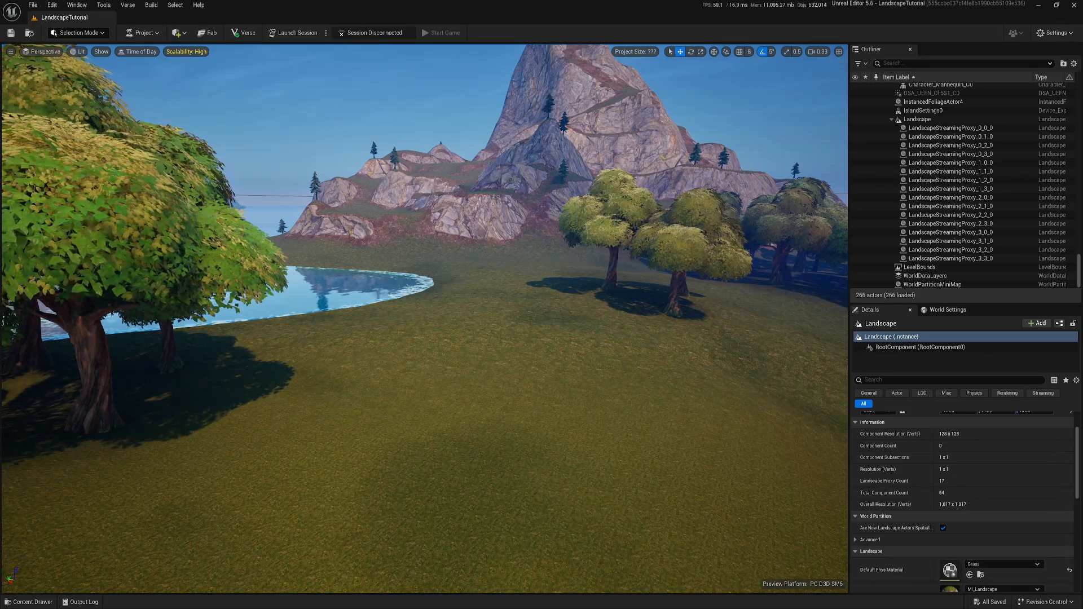
key(a)
right_drag(424, 319, 378, 344)
key(q)
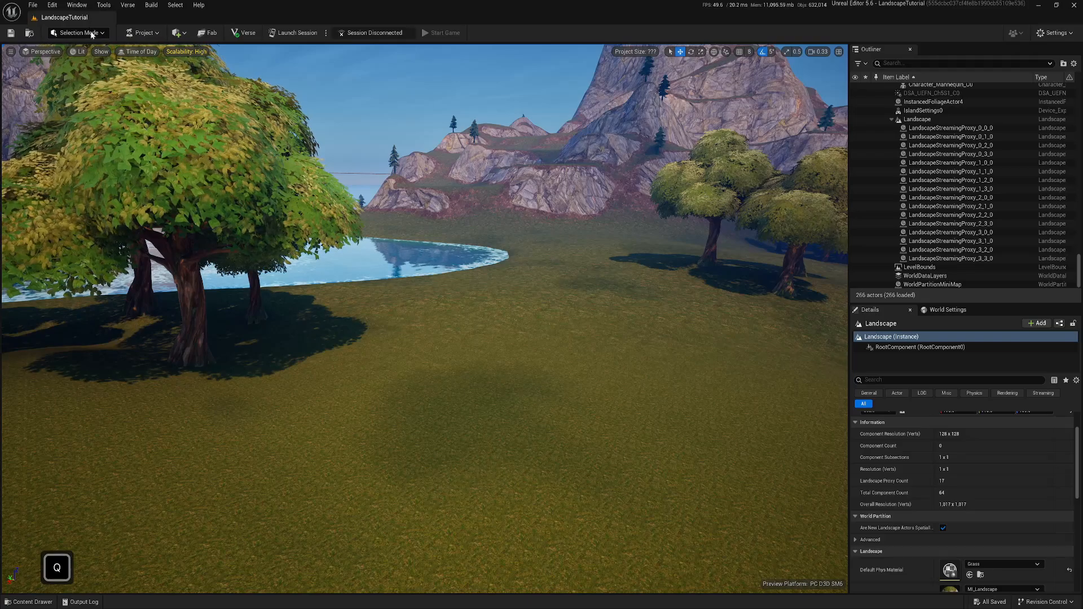
- Review the landscape's paint target layers in Landscape Mode, and return to Selection Mode
click(92, 33)
click(90, 58)
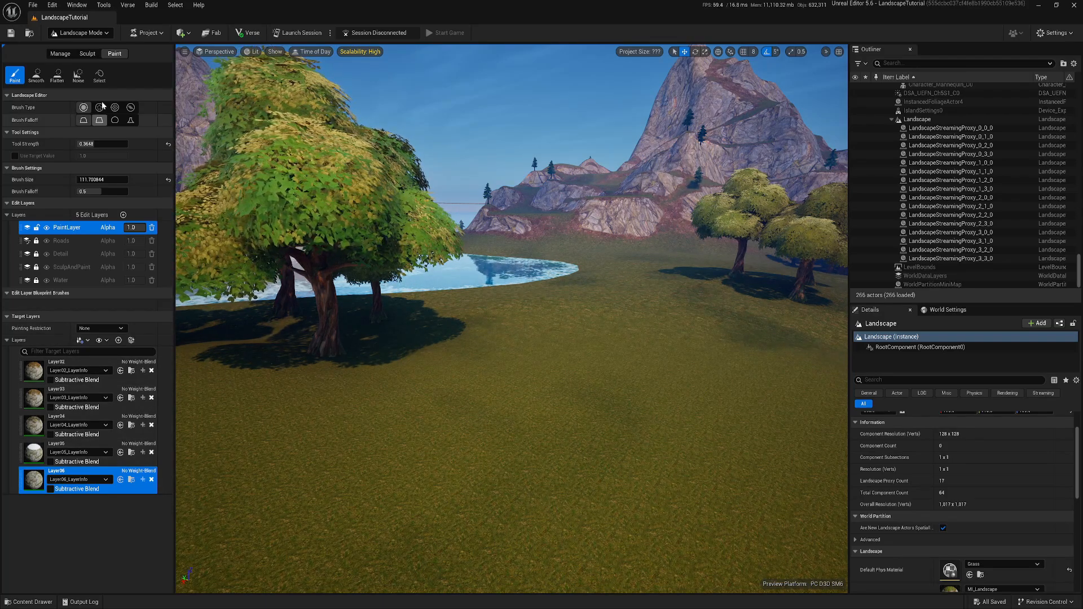
click(83, 33)
click(77, 49)
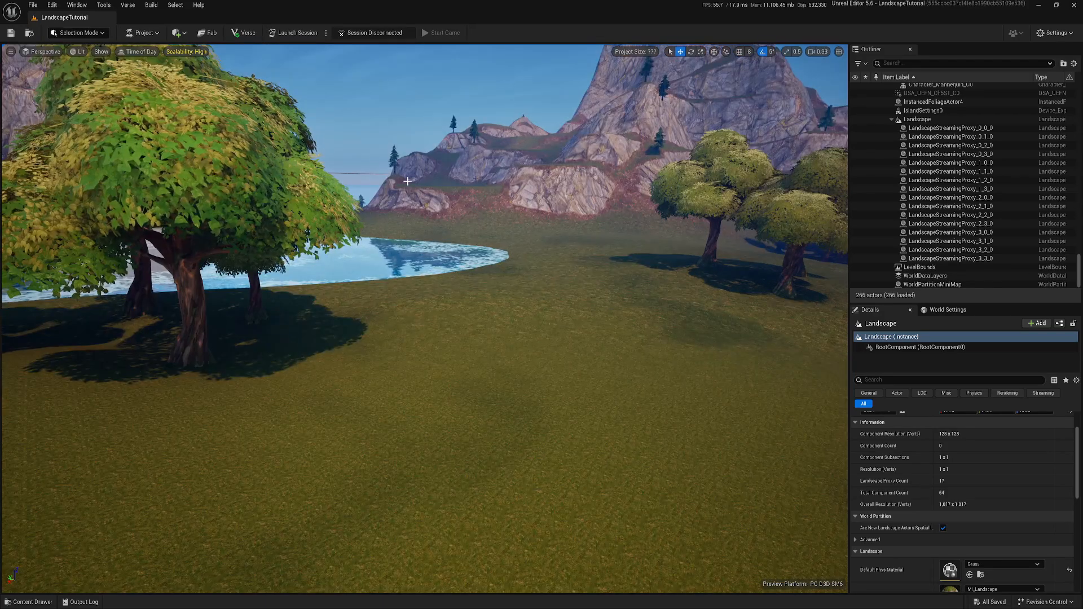
- Open the MI_Landscape material instance, review its Layer01 to Layer06 parameters, and close it
key(s)
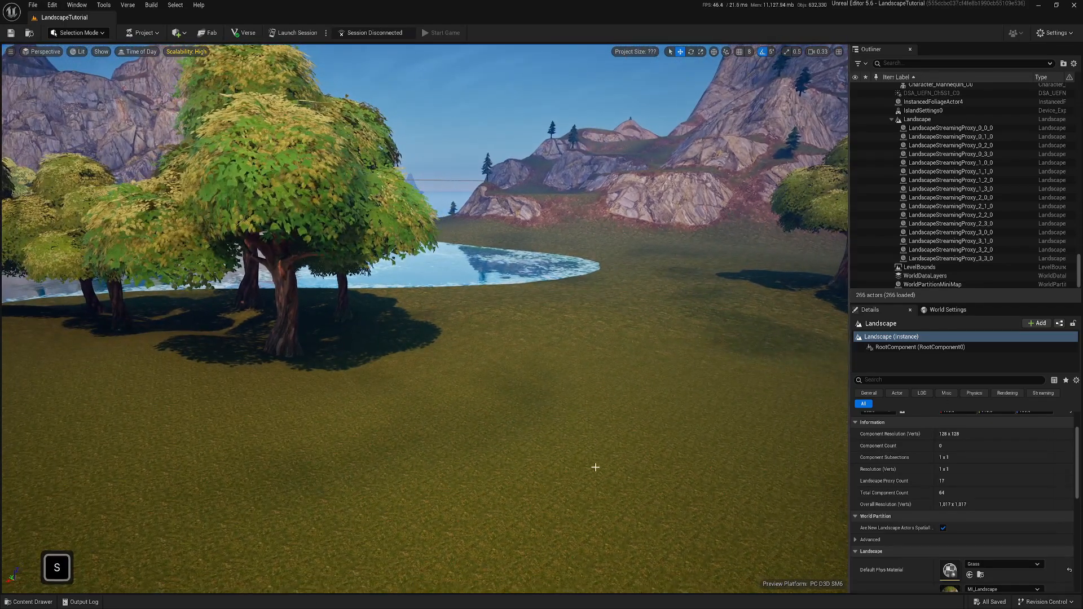
scroll(944, 523, down, 2)
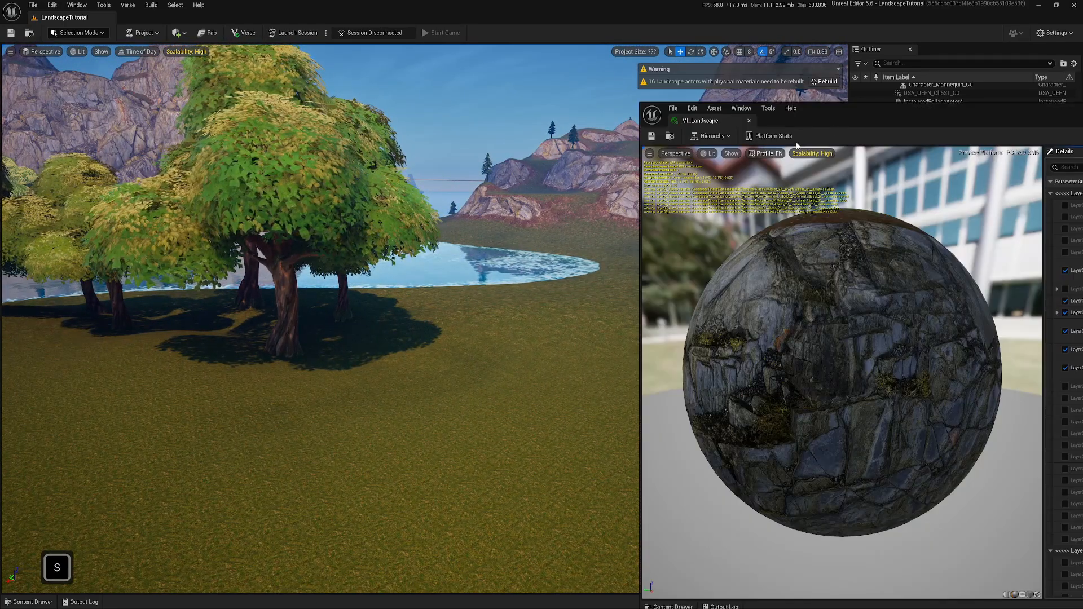
drag(837, 98, 293, 80)
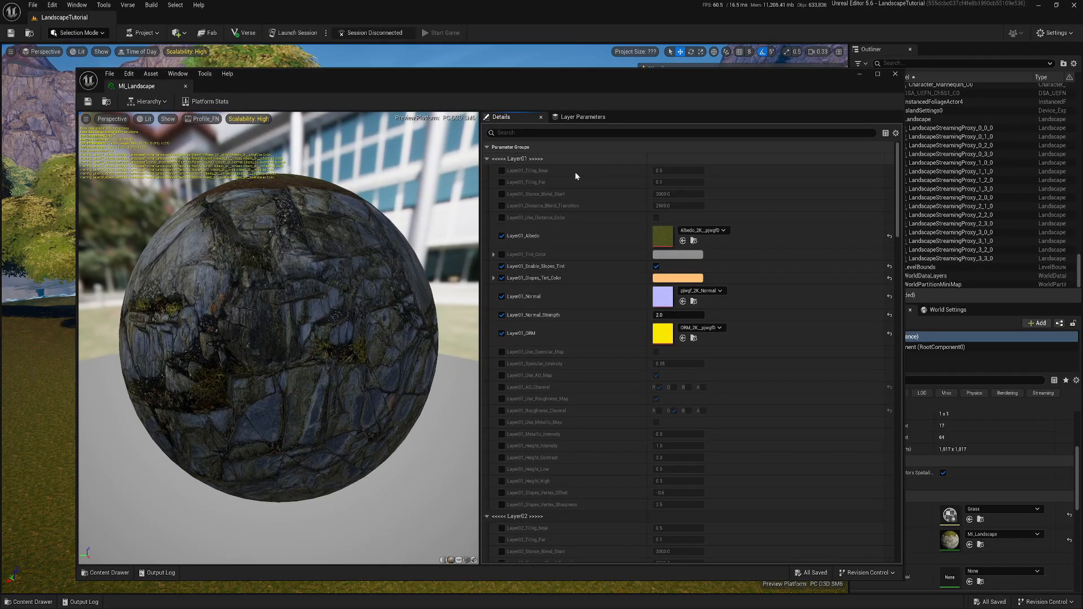
scroll(541, 181, down, 5)
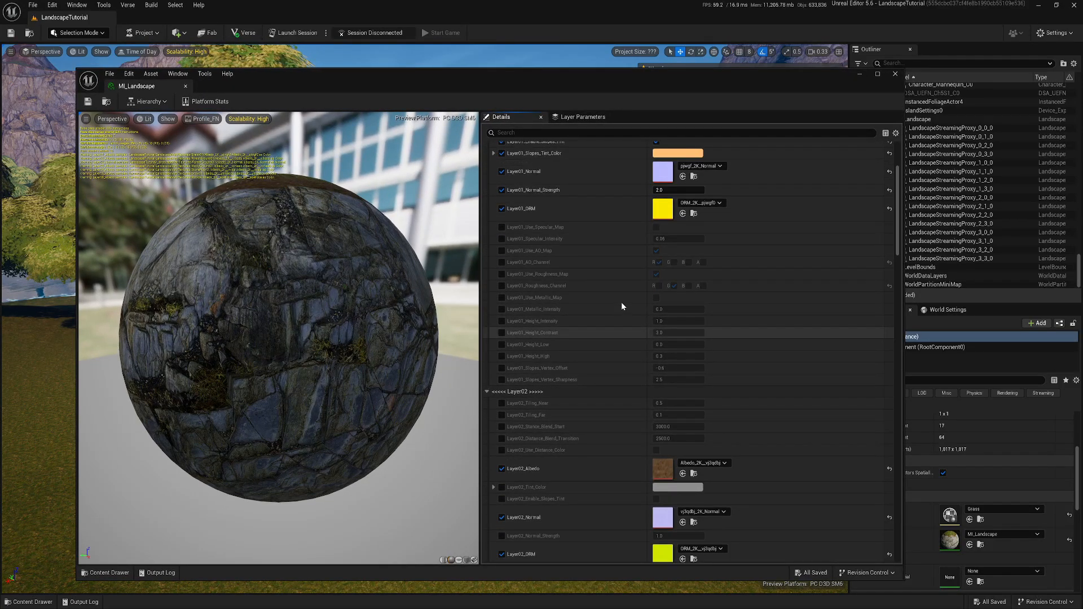
scroll(649, 266, up, 3)
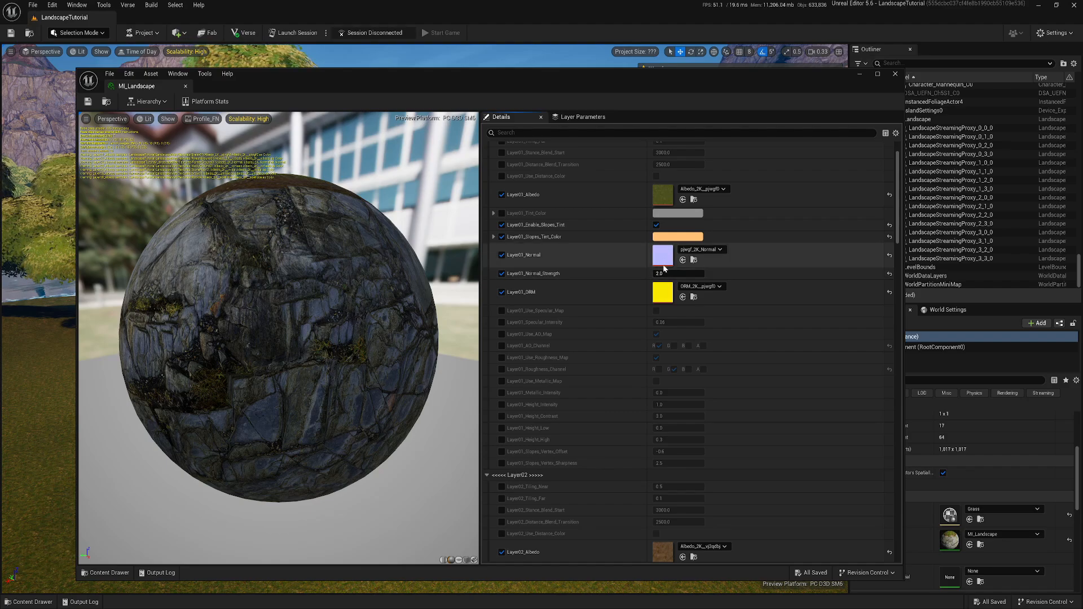
scroll(666, 290, down, 5)
scroll(666, 293, down, 20)
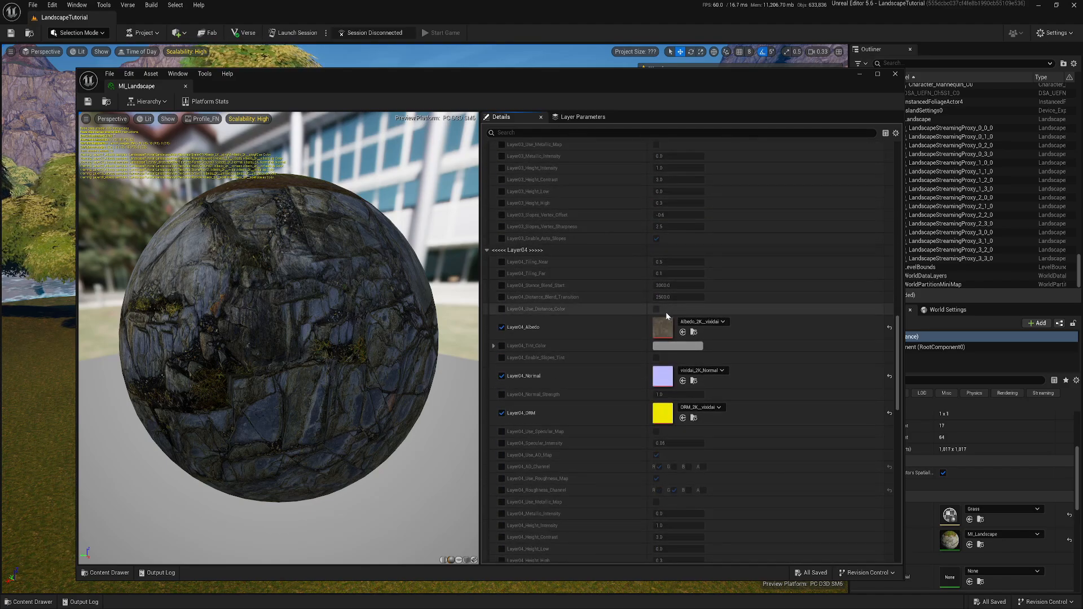
scroll(663, 315, down, 14)
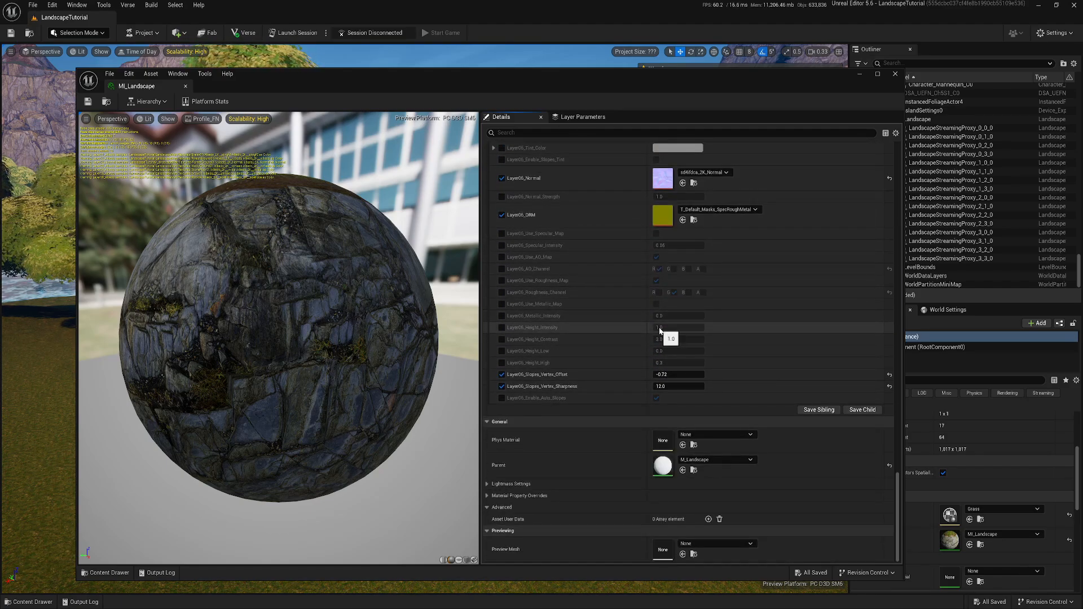
scroll(637, 316, up, 4)
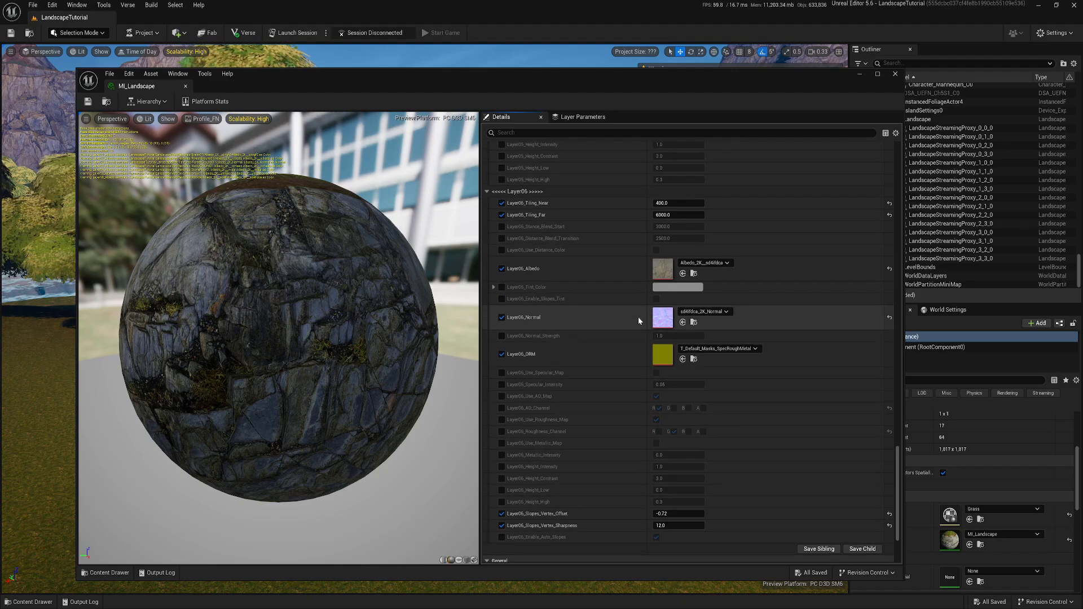
scroll(625, 313, up, 1)
click(186, 87)
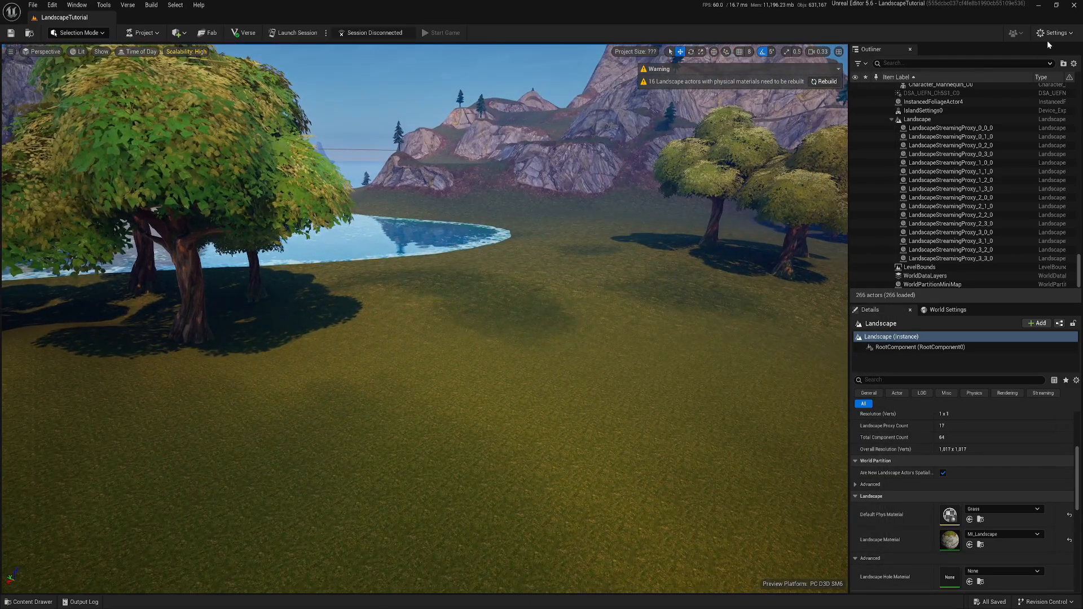
- Set the editor's preview platform to Generic Android OpenGL
click(1052, 33)
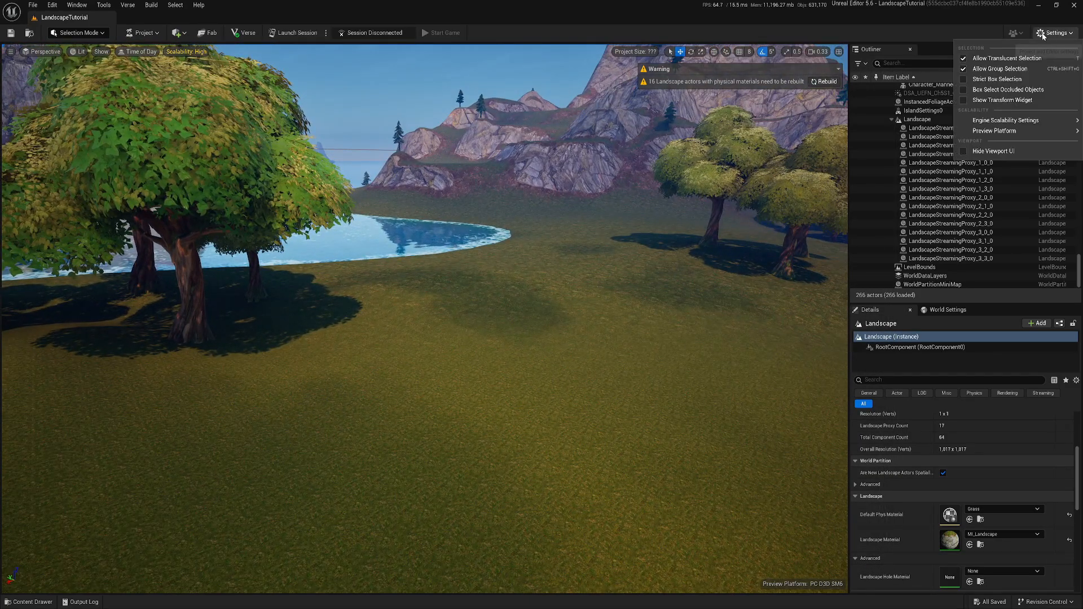
mouse_move(997, 134)
mouse_move(921, 162)
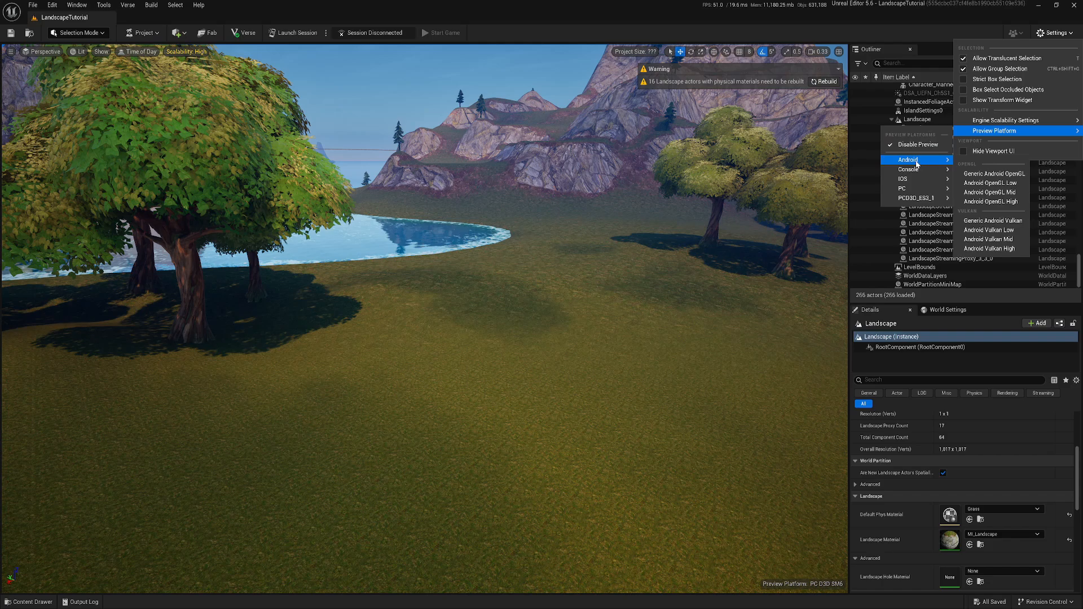
click(999, 175)
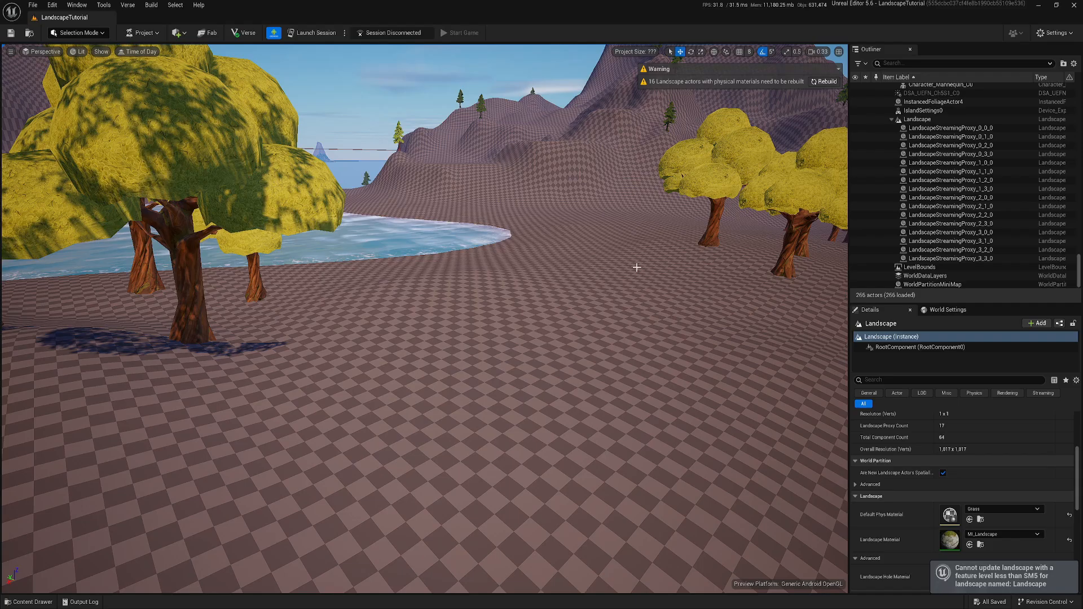
- Examine how the landscape material displays across the terrain, lakeshore and mountains in the Android preview
key(s)
right_drag(636, 268, 367, 261)
key(e)
key(a)
scroll(369, 260, up, 4)
key(d)
key(w)
key(q)
key(e)
key(a)
key(q)
key(d)
key(w)
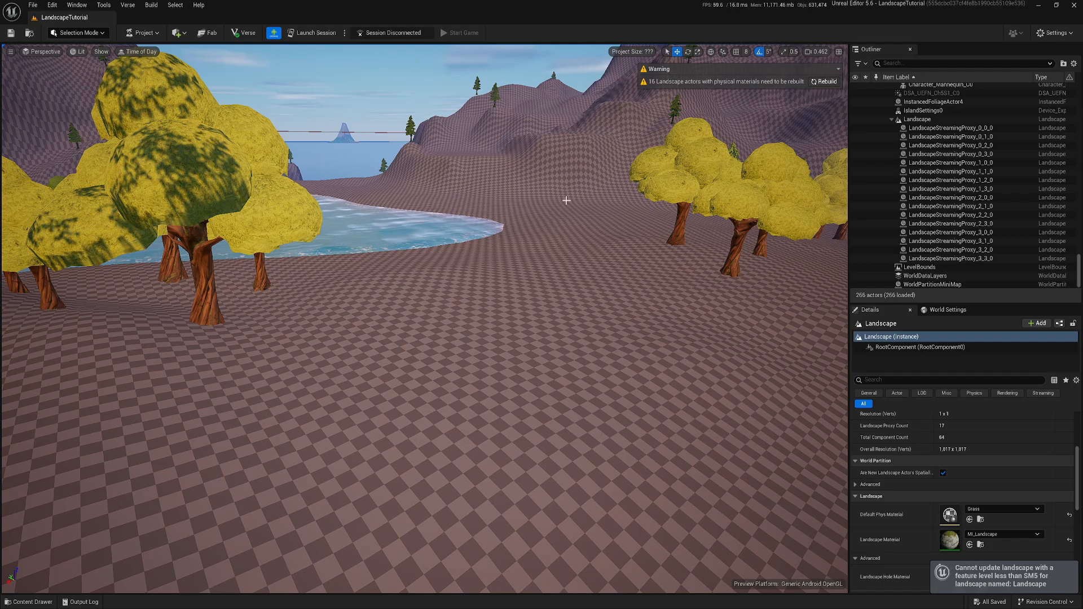
key(e)
mouse_move(566, 200)
right_down()
mouse_move(513, 200)
mouse_move(581, 200)
right_up()
key(a)
key(d)
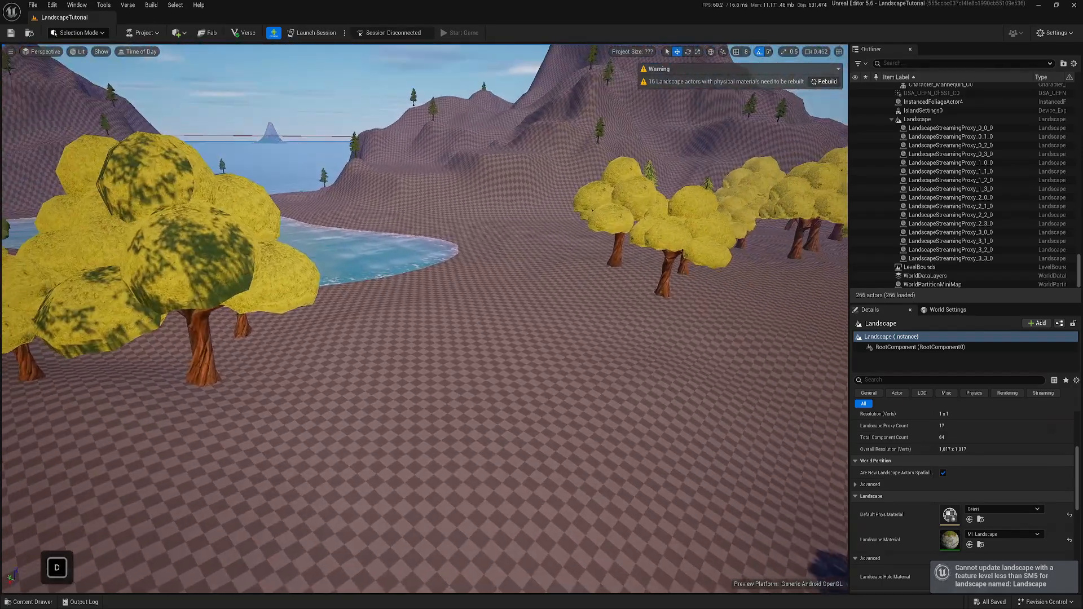
key(q)
right_drag(734, 329, 693, 325)
key(w)
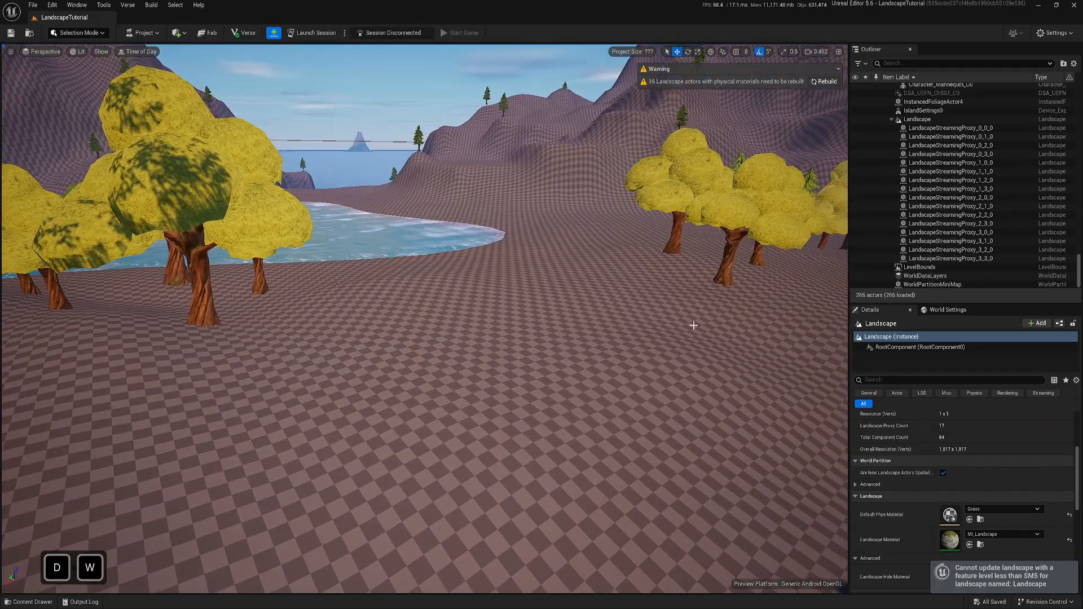
- Disable the platform preview and check the landscape in the default PC rendering
click(1053, 32)
mouse_move(992, 130)
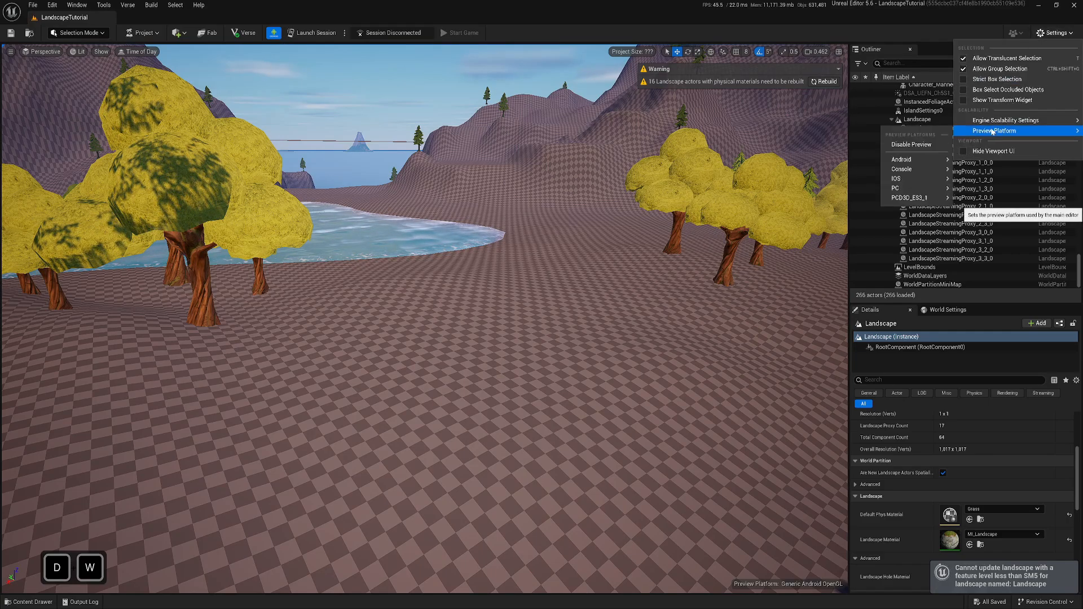
click(928, 145)
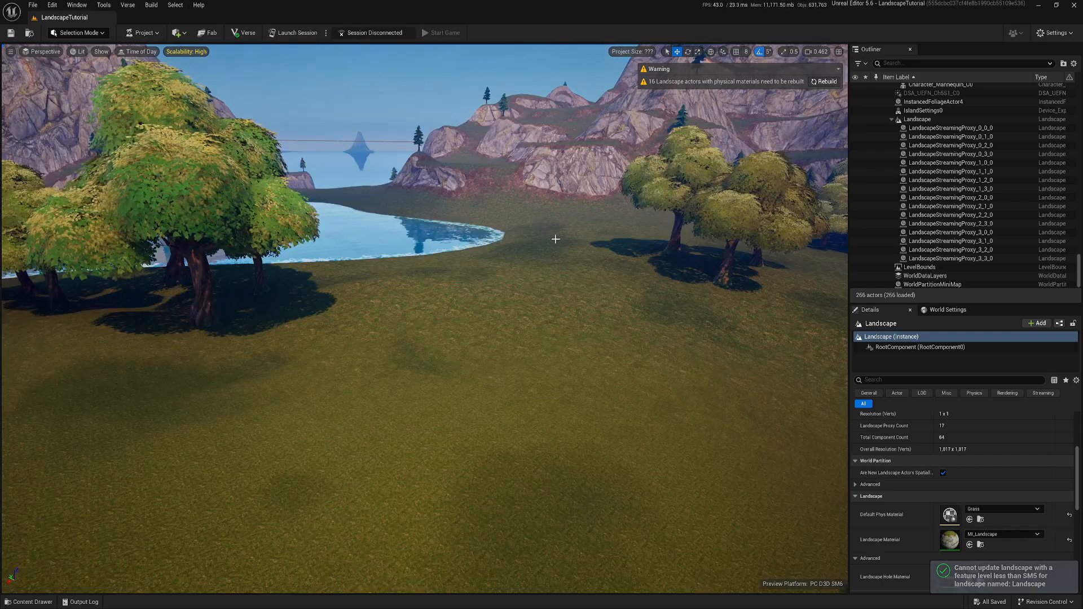
right_drag(554, 232, 550, 232)
key(w)
key(q)
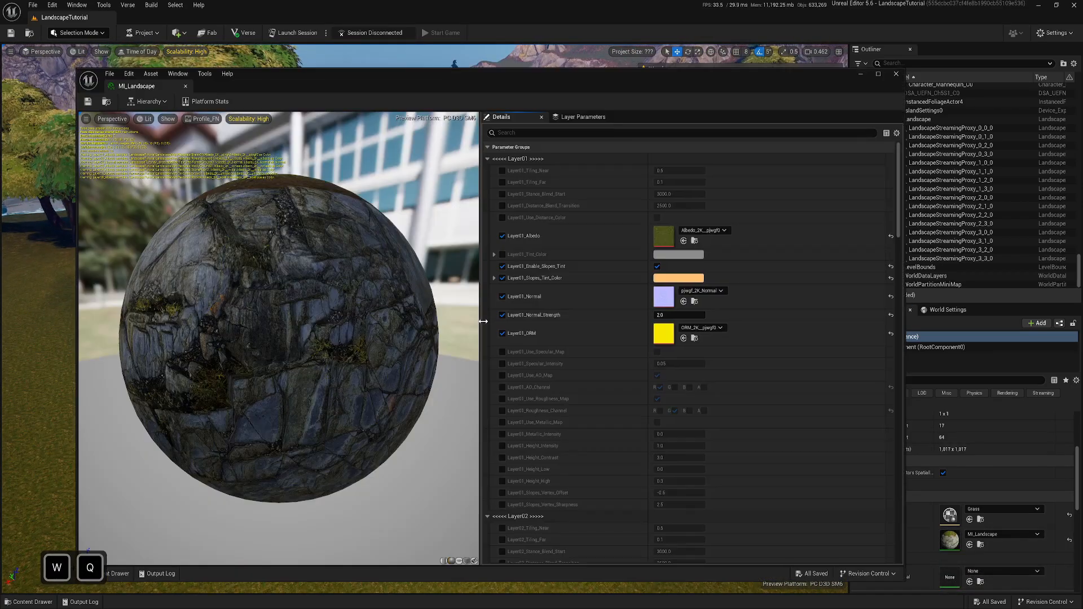
- Open M_Landscape, the parent of the MI_Landscape instance, dock both editors in the main window, and show the M_Landscape graph
scroll(648, 428, down, 5)
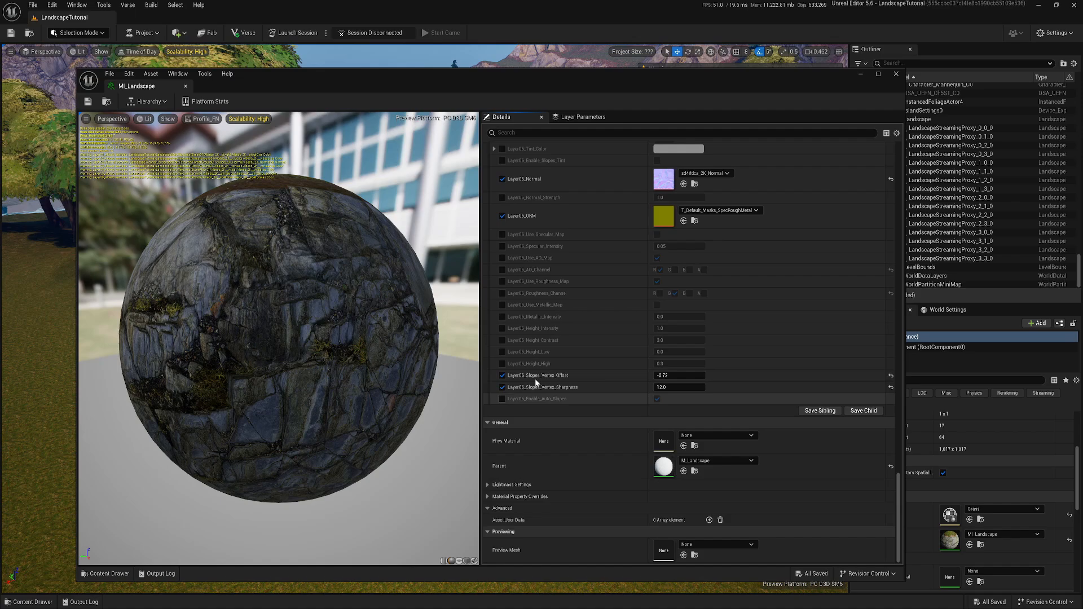
double_click(665, 470)
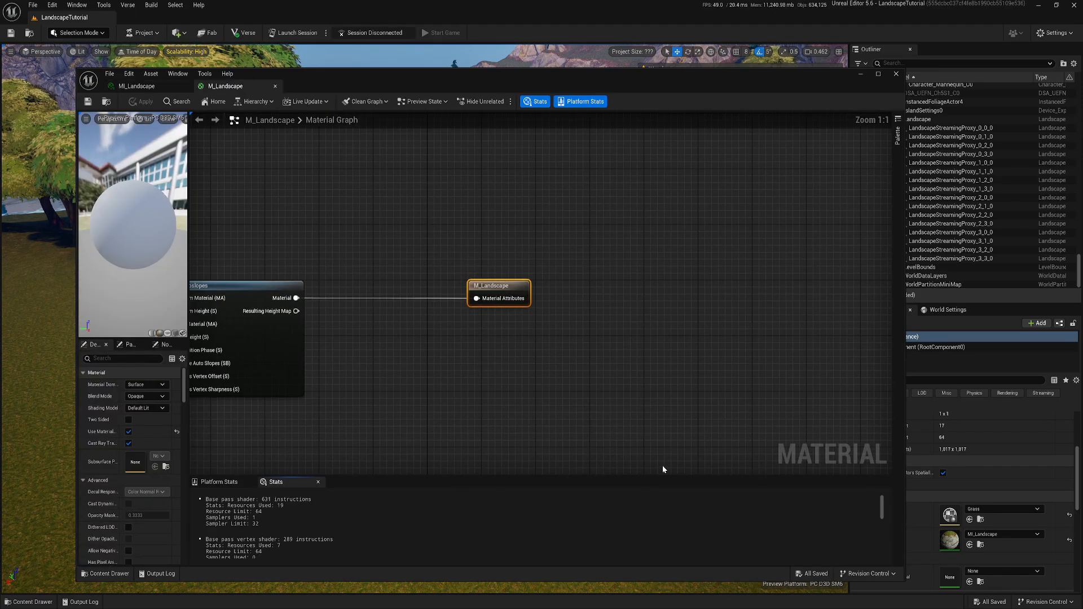
drag(247, 67, 148, 20)
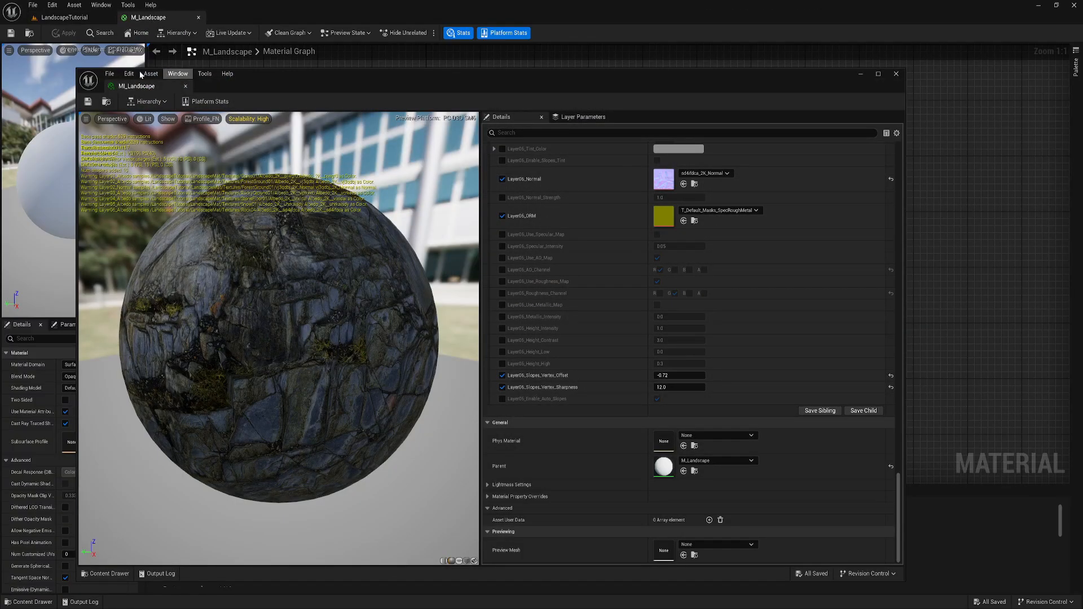
drag(222, 56, 241, 23)
click(156, 18)
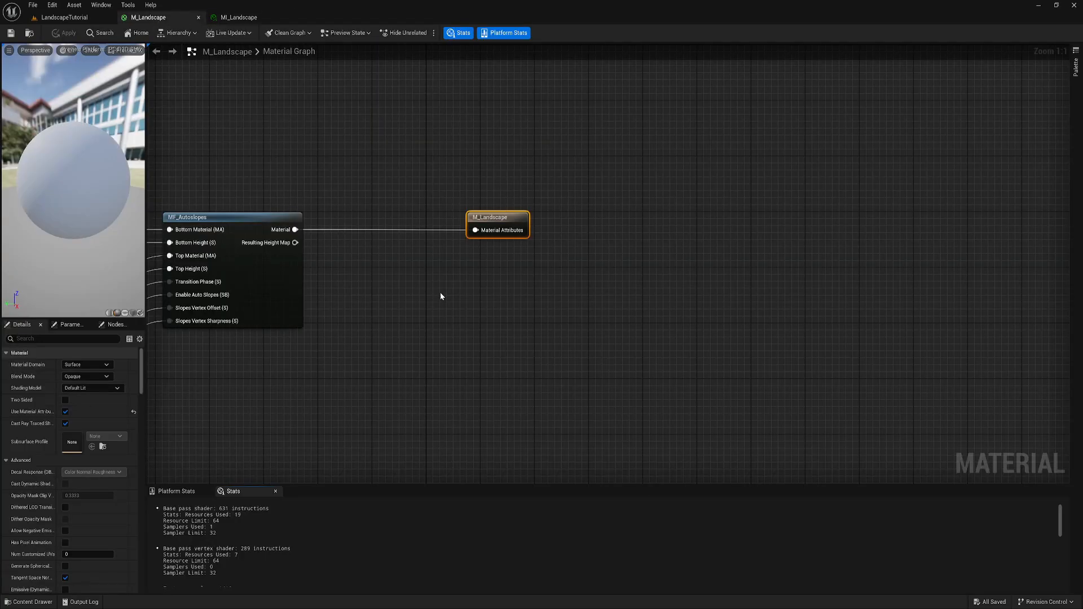
- Examine the M_Landscape graph's layer functions, MF_CustomHeightLerp and MF_Autoslopes nodes, including the MF_Layer06 and MF_Layer05 nodes
right_drag(381, 301, 783, 275)
scroll(451, 405, down, 5)
right_drag(327, 419, 450, 358)
scroll(418, 344, up, 6)
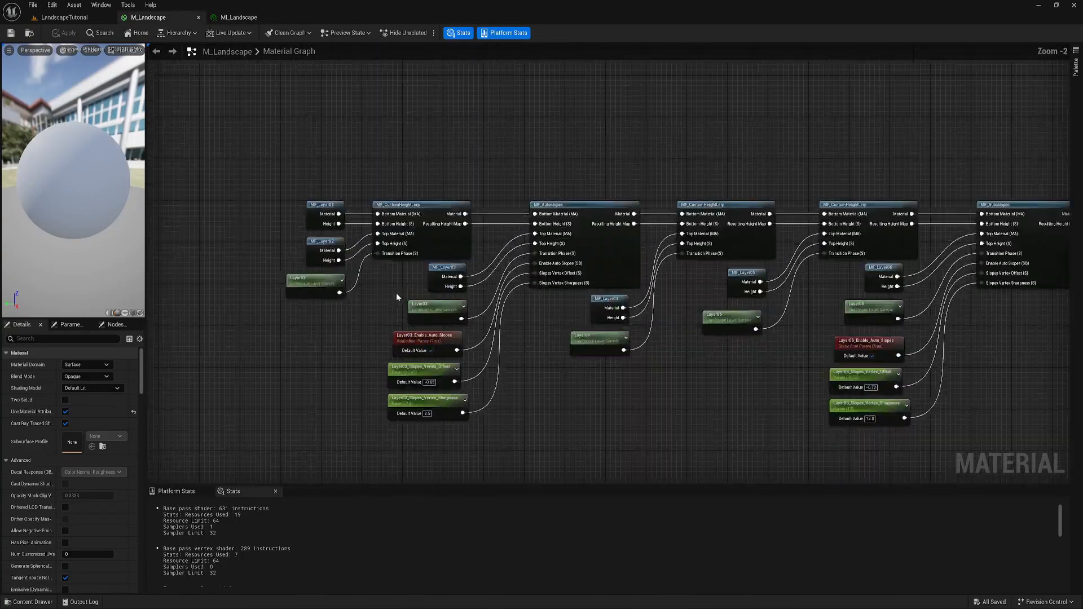
right_drag(529, 352, 362, 406)
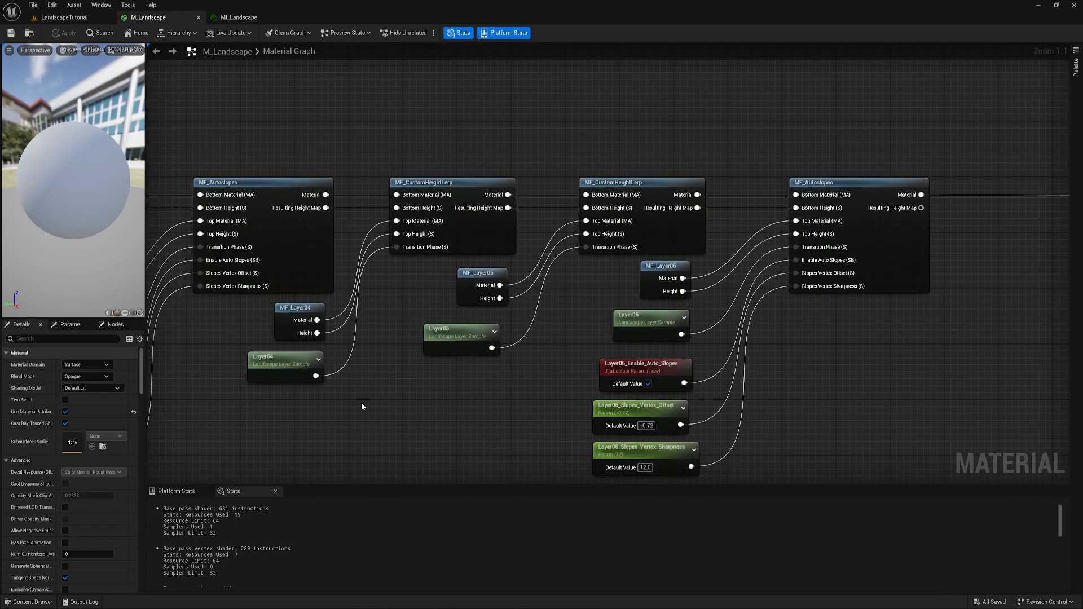
right_drag(639, 316, 504, 312)
click(516, 275)
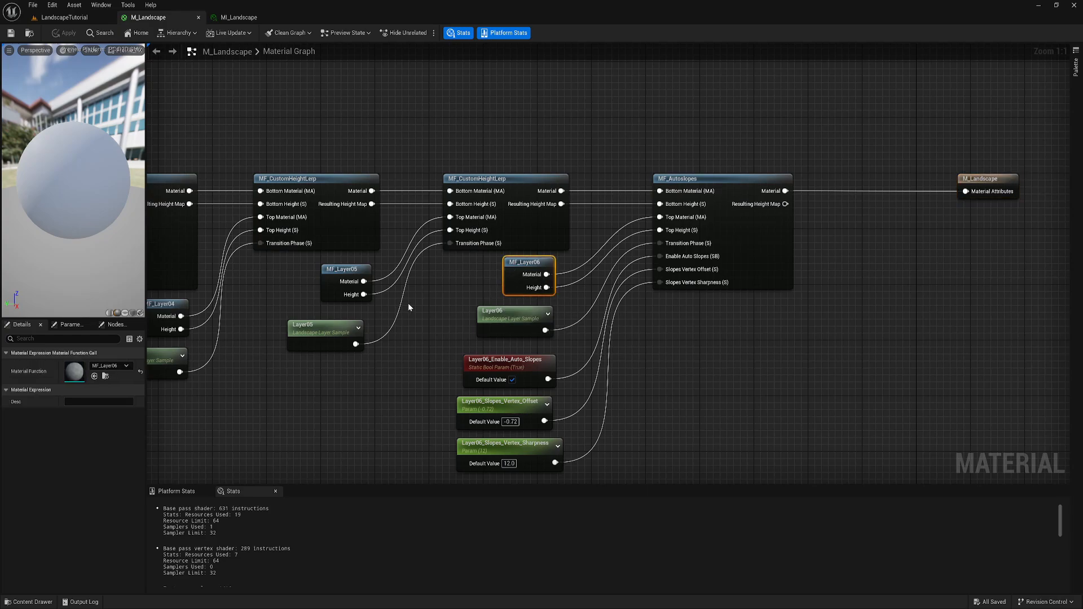
right_drag(273, 330, 344, 313)
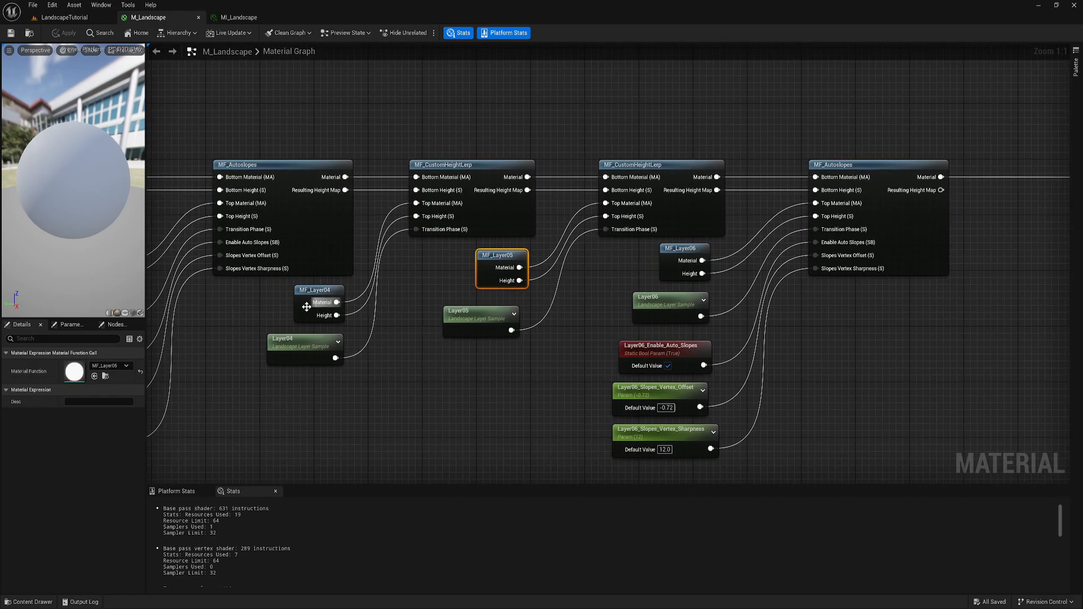
- Examine the final layer blends in the M_Landscape graph, up to the Material Attributes output node
right_drag(723, 121, 602, 152)
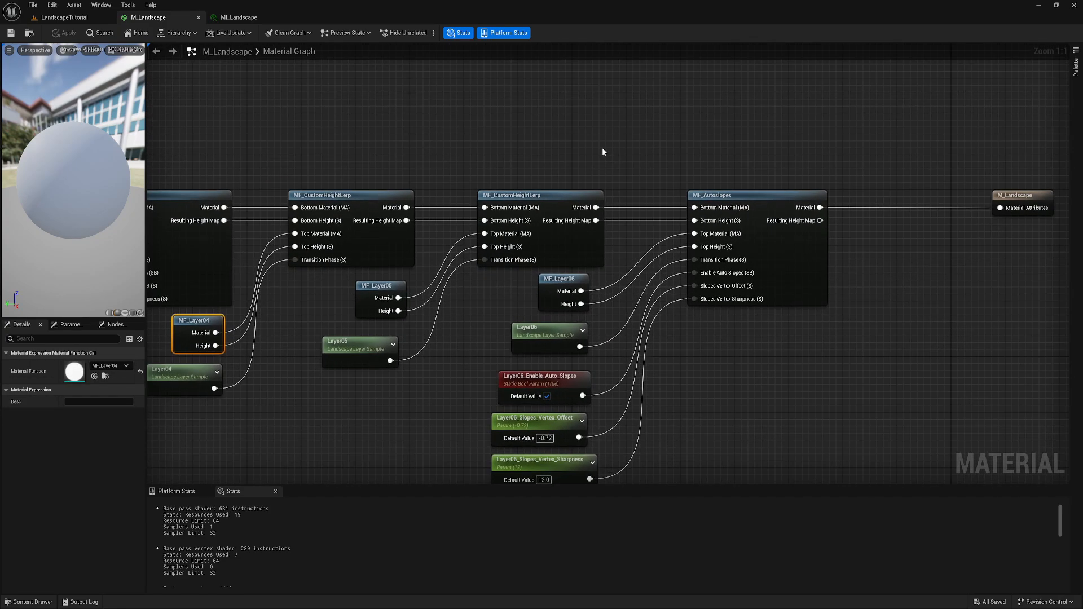
click(631, 139)
right_drag(717, 368, 596, 349)
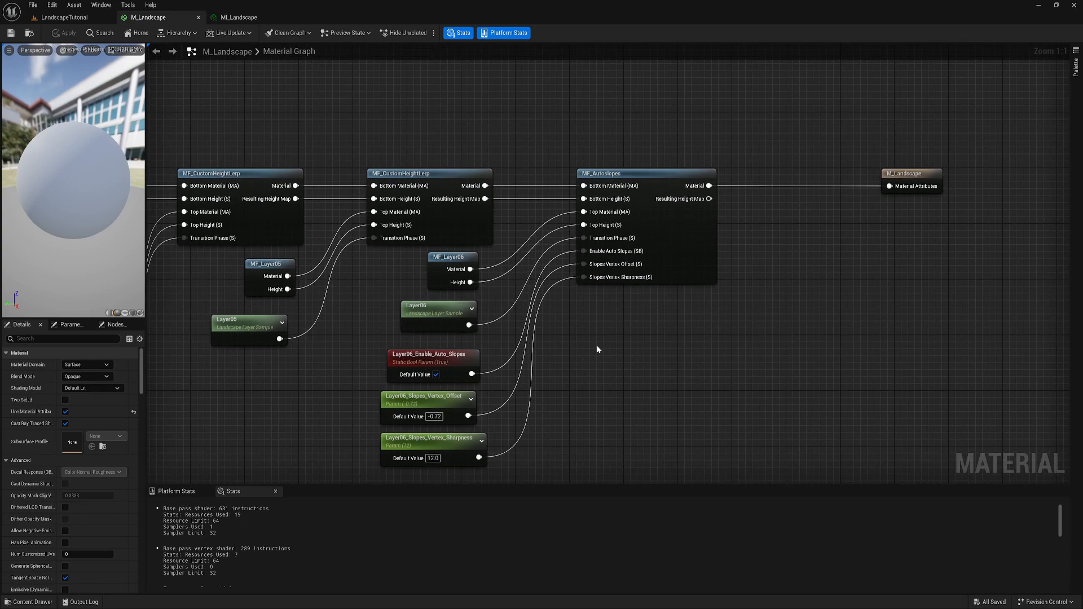
right_drag(349, 316, 484, 284)
scroll(496, 297, down, 2)
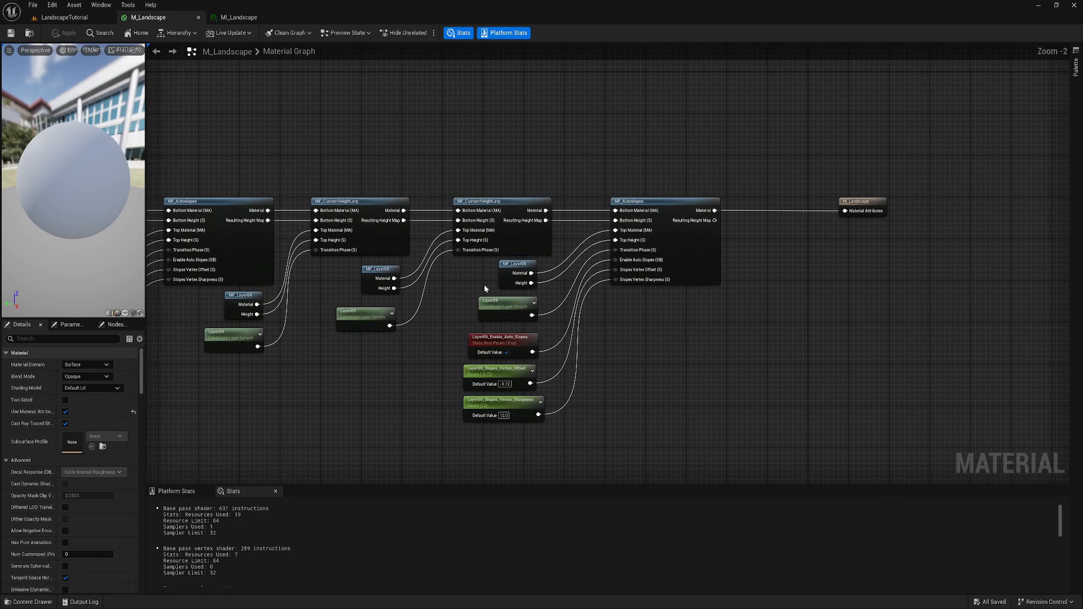
scroll(485, 283, up, 2)
- Open the MF_Layer05 function from the graph and inspect its ORM and Normal texture parameters in the Textures group
double_click(338, 273)
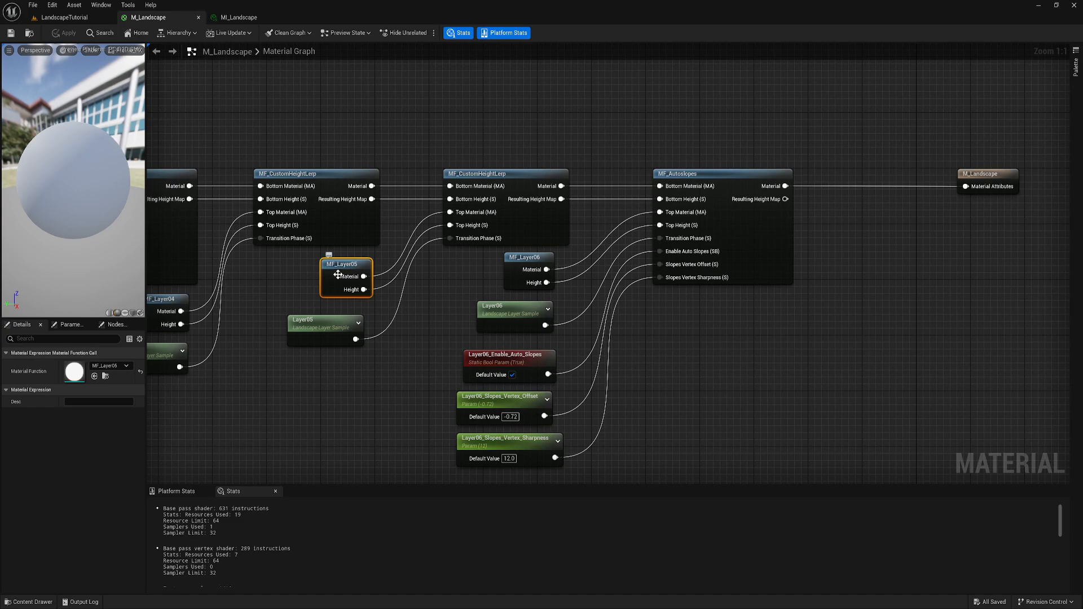
right_drag(337, 273, 204, 302)
scroll(446, 346, down, 2)
right_drag(342, 401, 712, 355)
right_drag(240, 287, 341, 271)
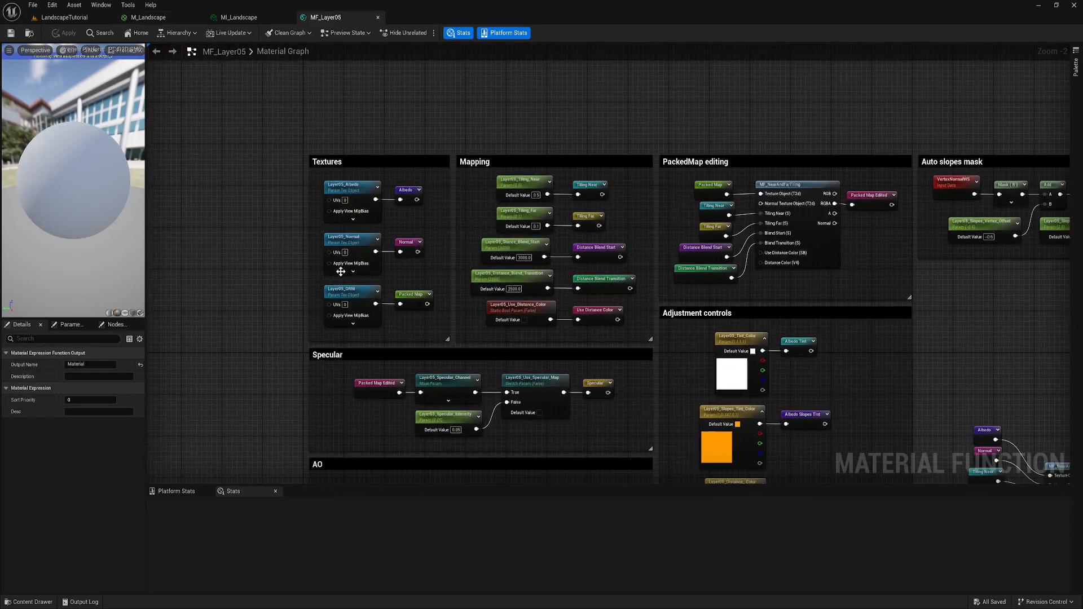
drag(293, 133, 426, 341)
click(404, 326)
scroll(354, 288, up, 2)
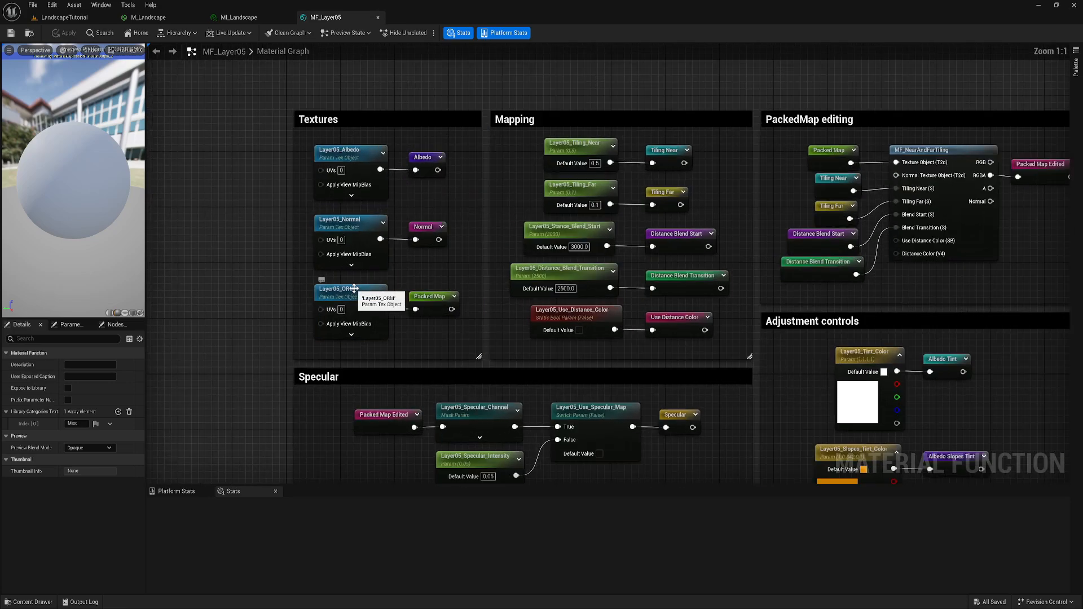
click(354, 289)
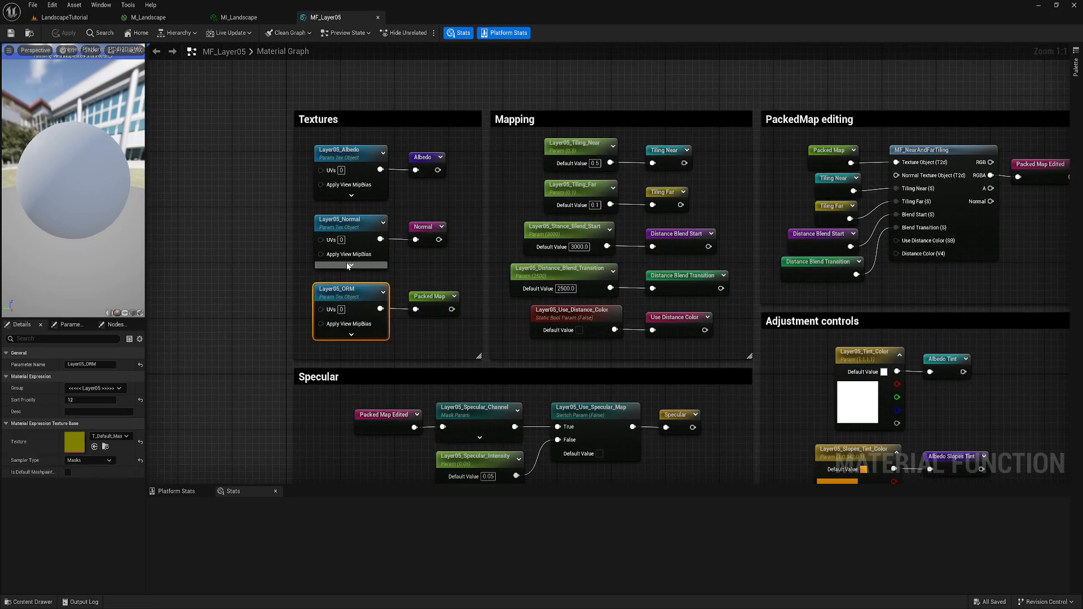
click(349, 265)
- Look through the MF_Layer05 graph and open the MF_NearAndFarTiling function that receives the albedo and normal textures
scroll(349, 265, down, 4)
right_drag(515, 346, 401, 276)
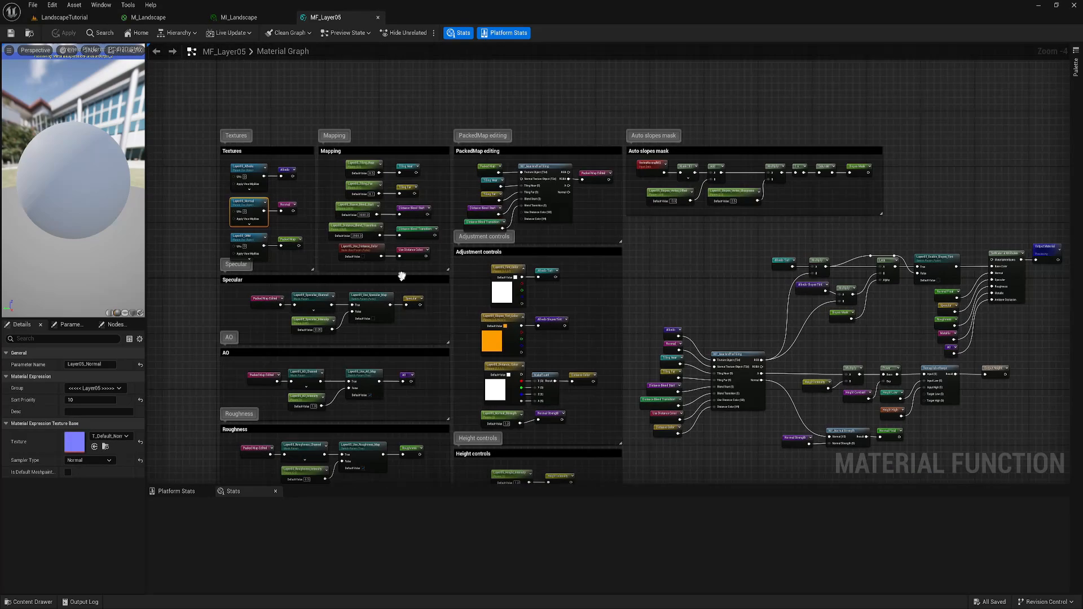
scroll(529, 338, up, 1)
right_drag(672, 293, 354, 233)
scroll(539, 326, up, 3)
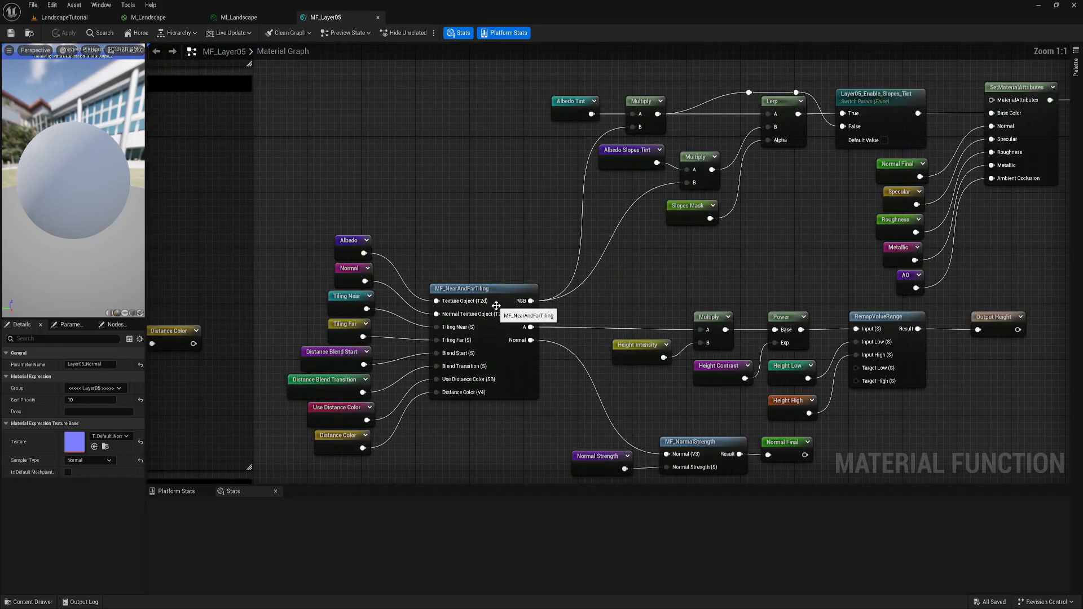
scroll(496, 305, down, 7)
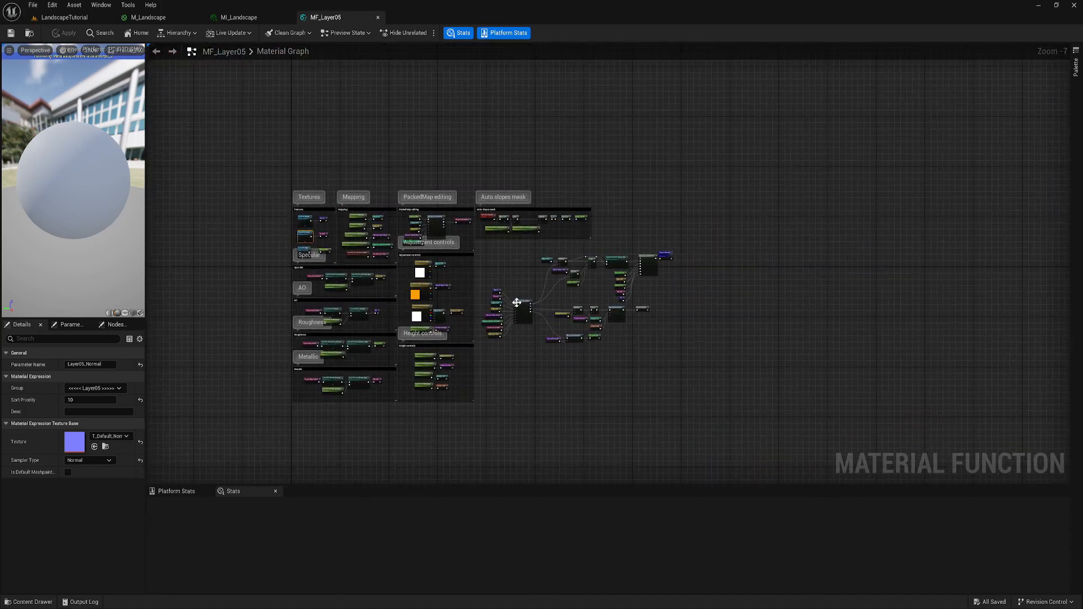
scroll(517, 303, up, 7)
double_click(516, 302)
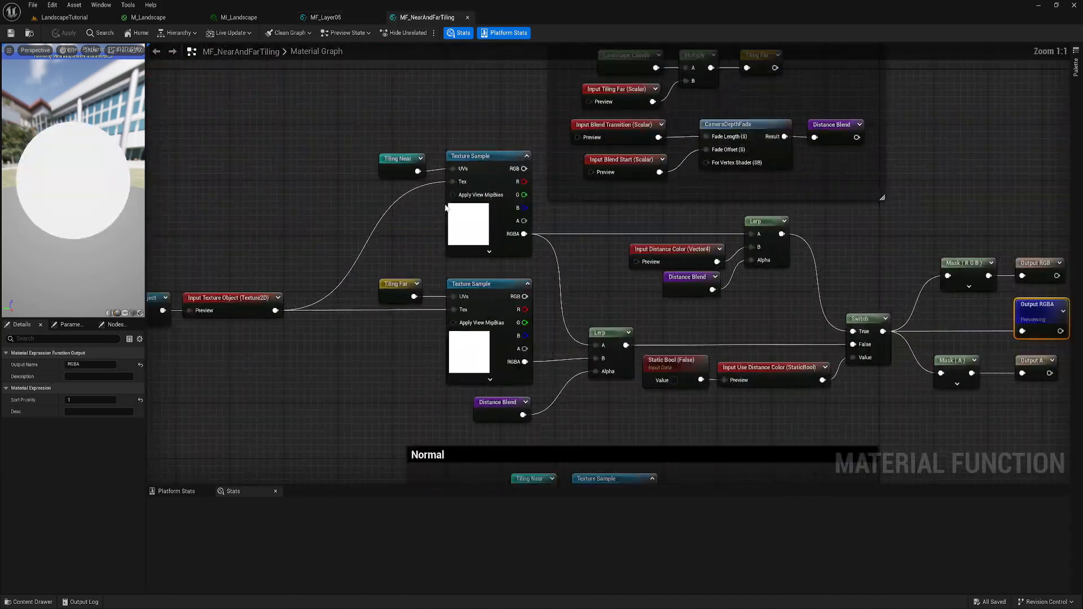
- Inspect the Tiling Near and Tiling Far texture samples in MF_NearAndFarTiling, including their Shared: Wrap sampler source
click(427, 223)
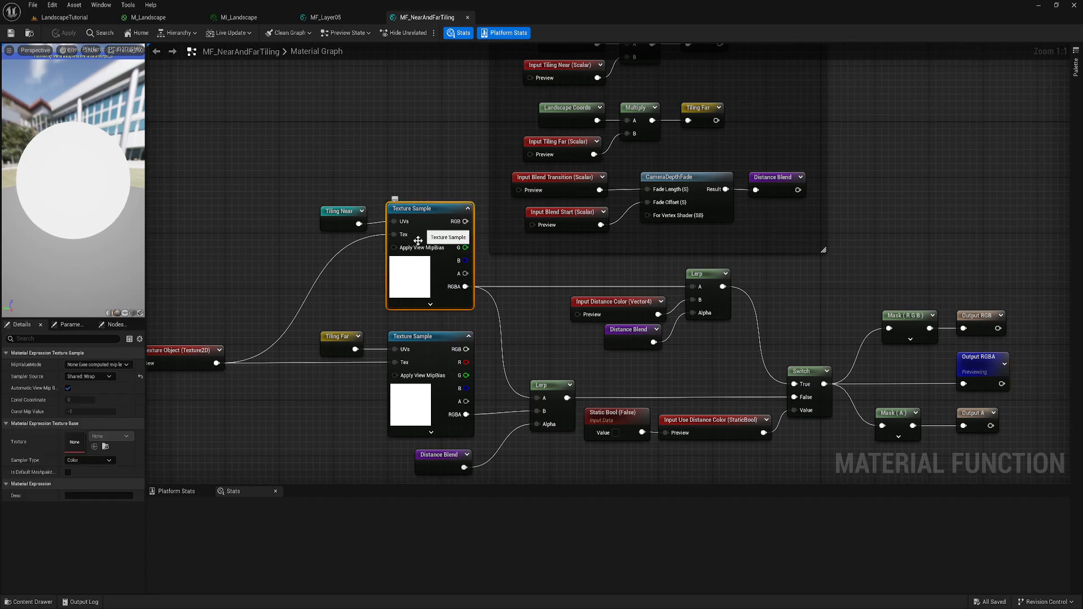
scroll(560, 316, down, 1)
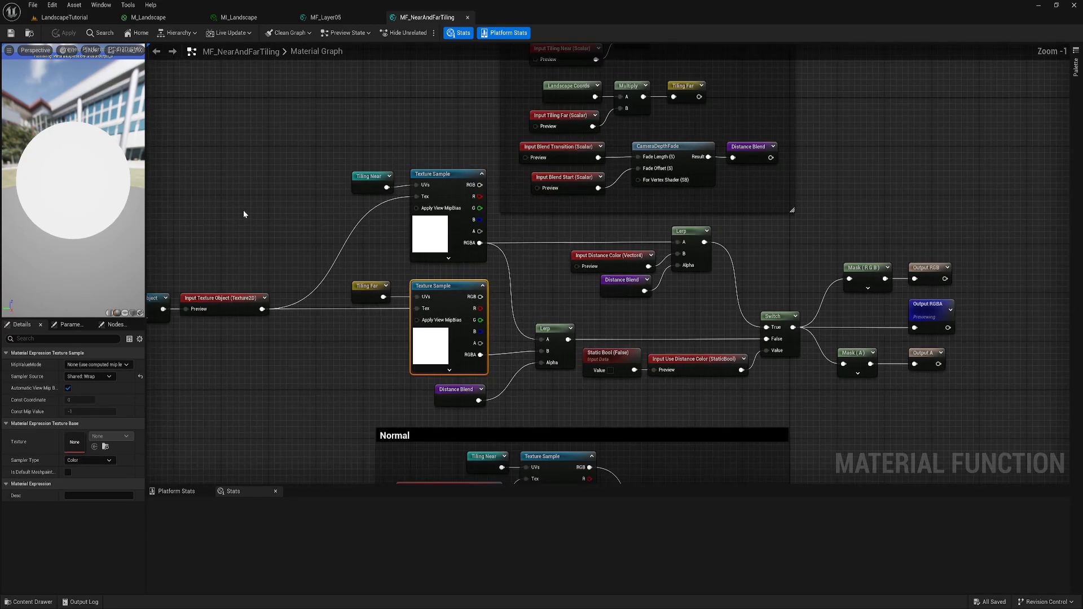
right_drag(242, 210, 318, 238)
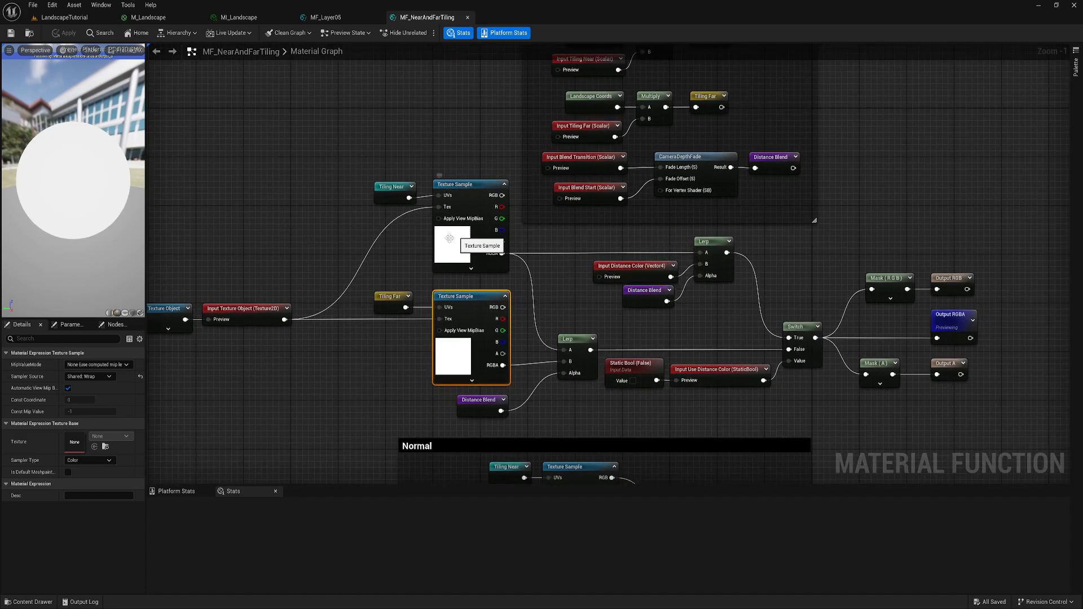
- Return to the LandscapeTutorial level and examine the grass texture tiling at near and far distances
click(66, 18)
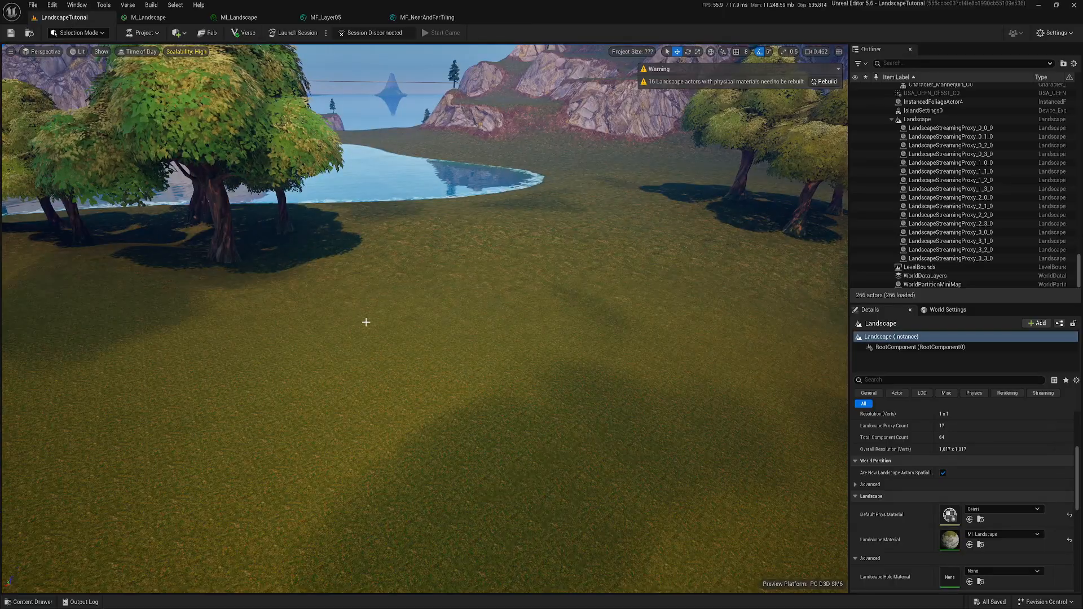
right_drag(424, 319, 452, 279)
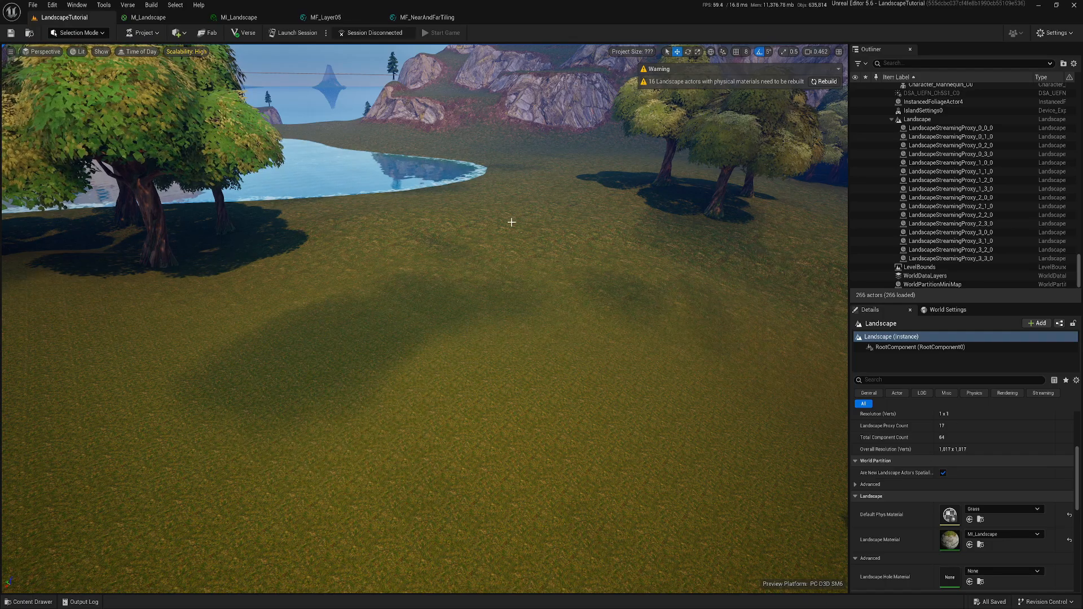
key(w)
right_drag(512, 223, 539, 240)
key(q)
scroll(511, 222, up, 2)
key(e)
key(a)
key(s)
key(q)
key(e)
key(w)
key(e)
mouse_move(418, 474)
right_down()
mouse_move(400, 471)
mouse_move(418, 460)
right_up()
key(q)
mouse_move(434, 366)
right_down()
mouse_move(408, 359)
mouse_move(434, 367)
right_up()
key(a)
key(q)
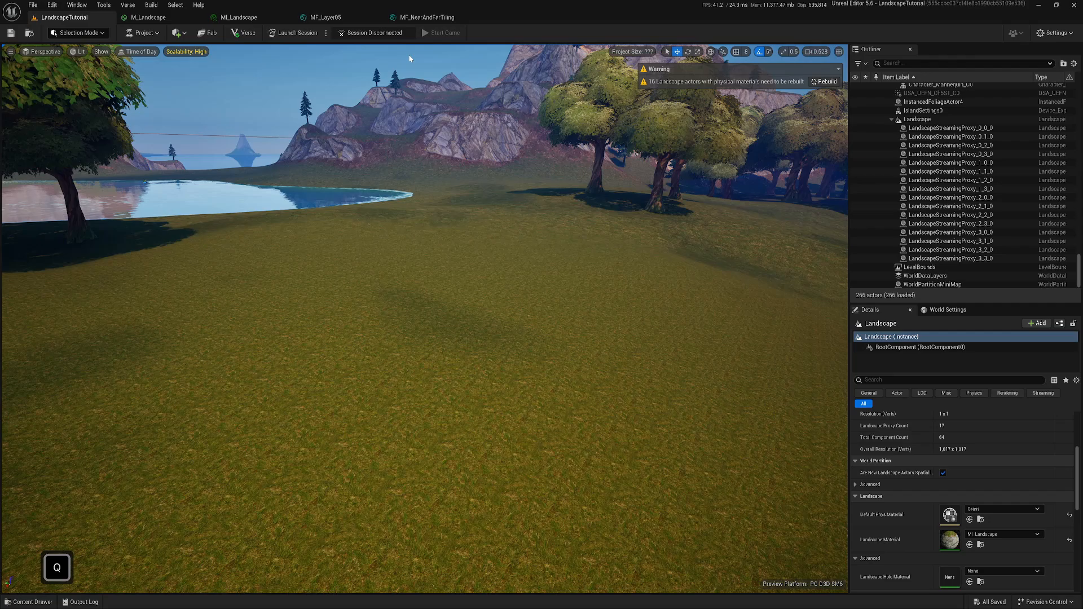
- Go back to MF_NearAndFarTiling and review its color texture samples and the one in the Normal group
click(427, 17)
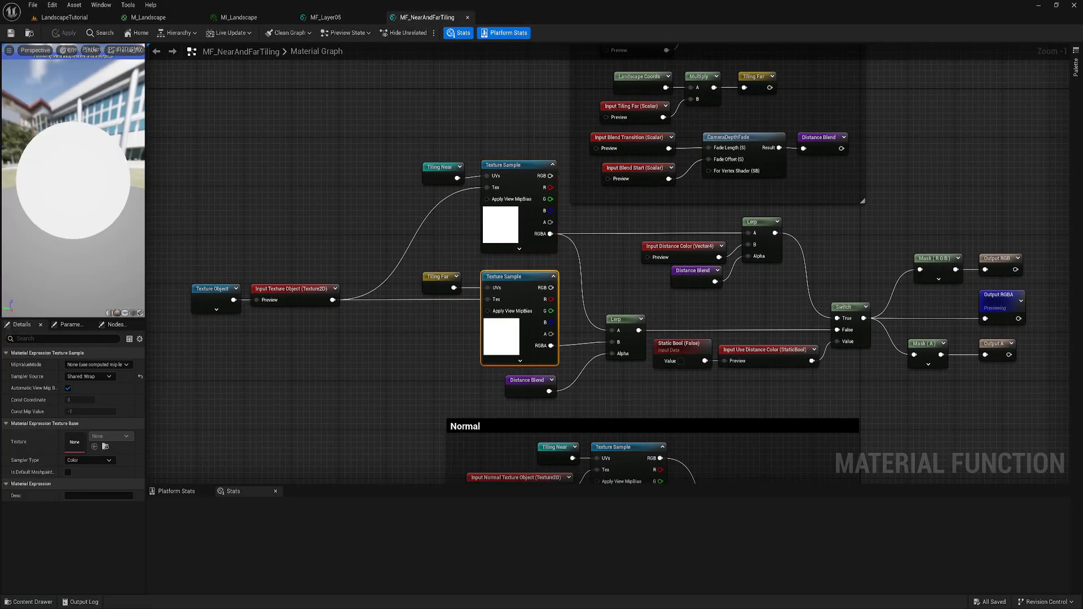
right_drag(449, 331, 370, 294)
scroll(408, 343, down, 4)
scroll(480, 385, up, 2)
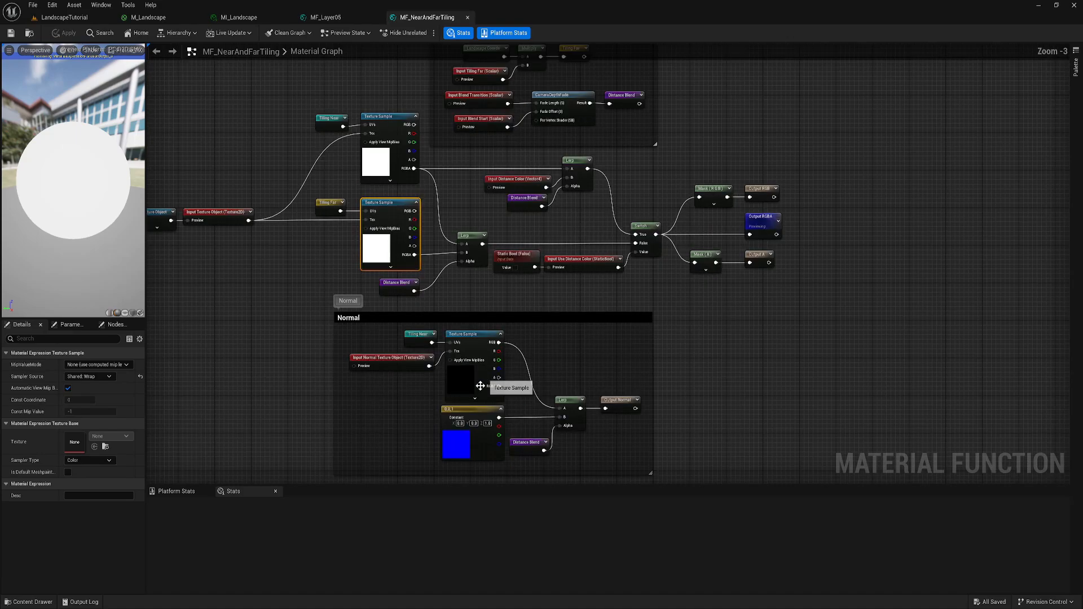
scroll(480, 385, up, 2)
right_drag(477, 260, 528, 332)
scroll(487, 325, down, 1)
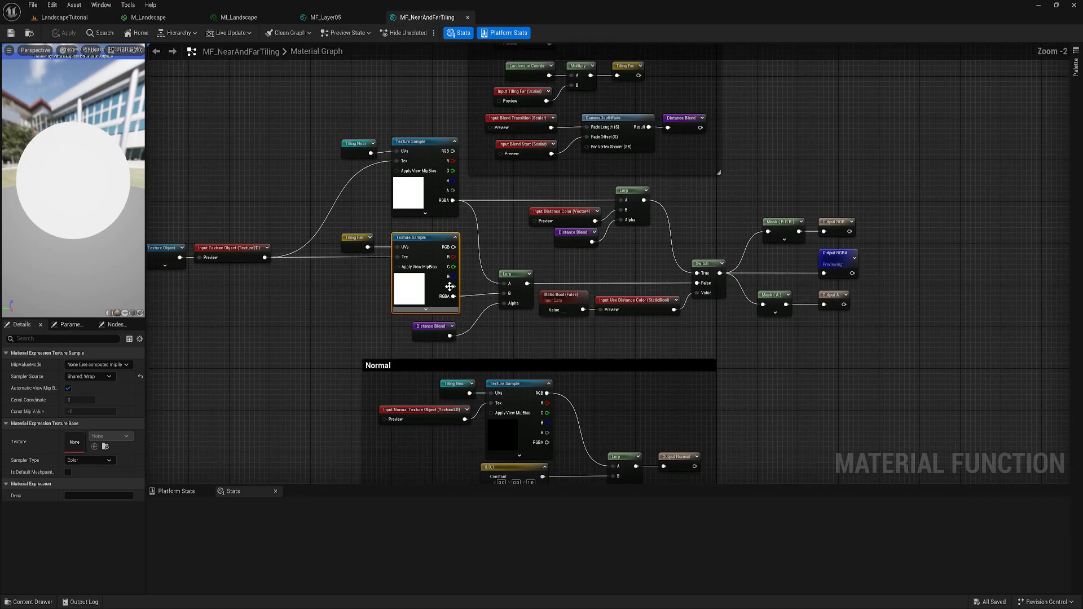
- Review the MF_NearAndFarTiling node's connections in MF_Layer05, and the chain of layer functions in M_Landscape
click(338, 18)
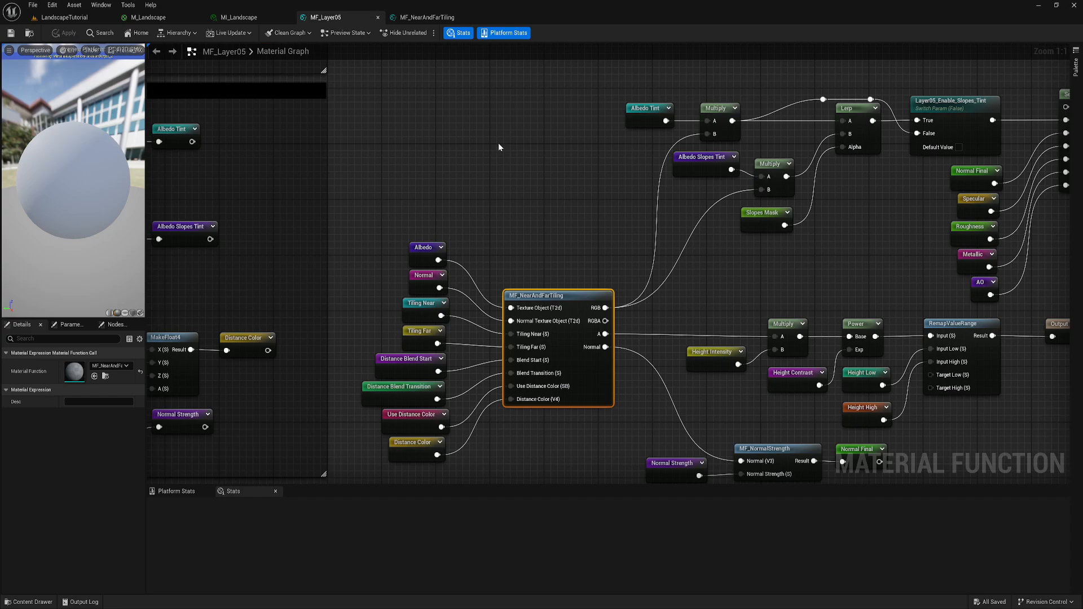
right_drag(531, 158, 498, 162)
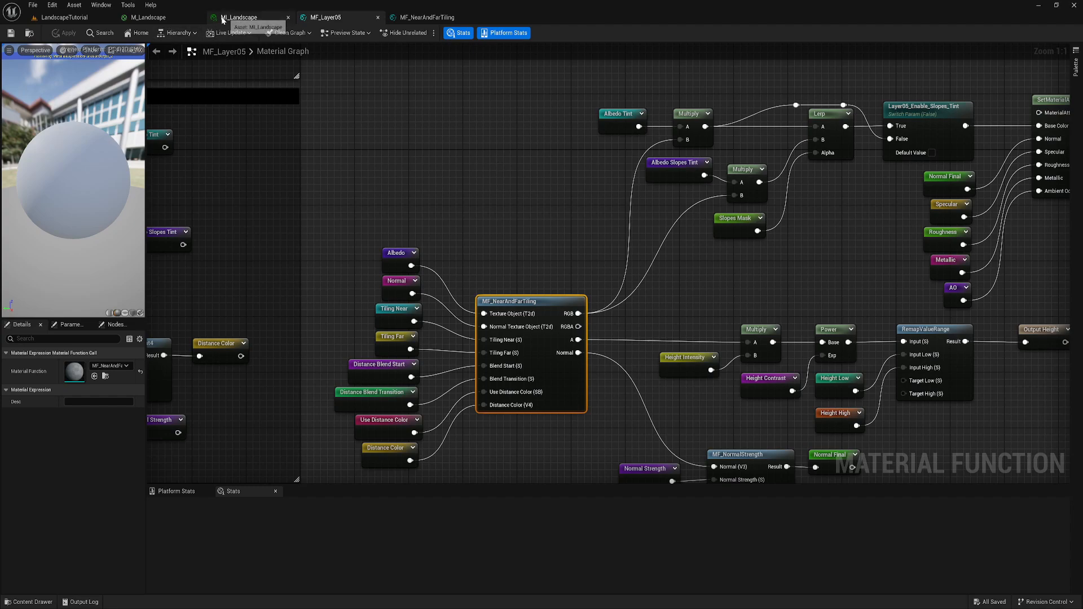
click(150, 21)
right_drag(818, 342, 595, 317)
scroll(575, 313, down, 2)
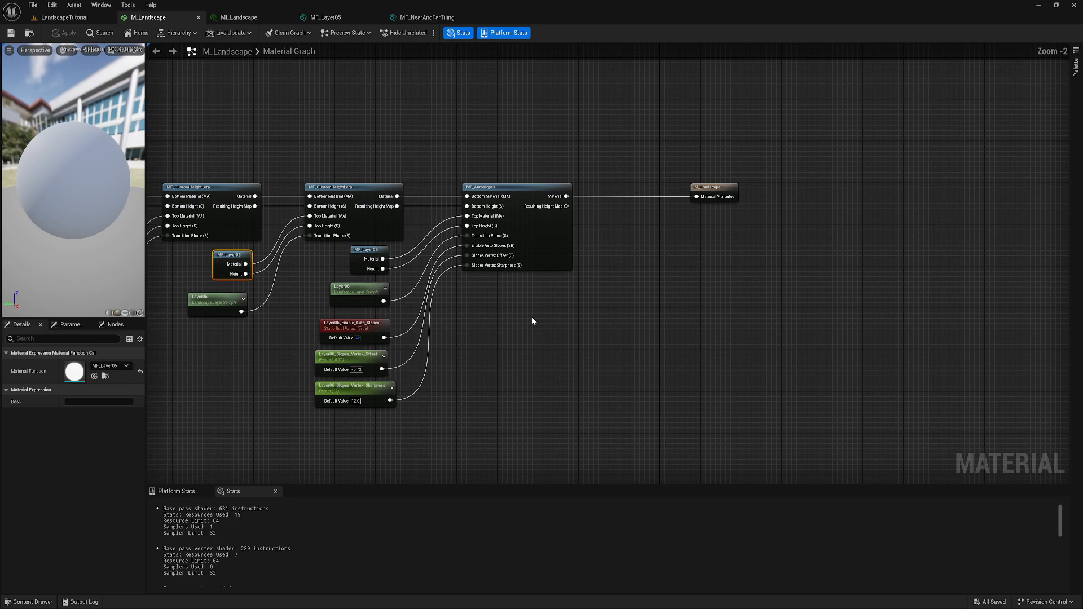
right_drag(406, 309, 577, 341)
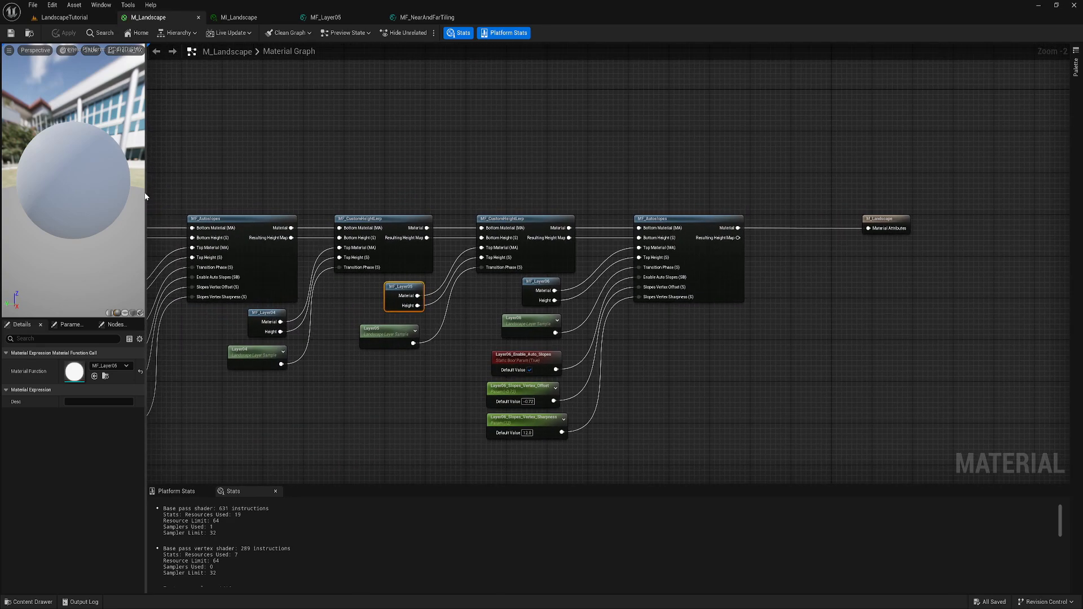
drag(146, 194, 181, 199)
right_drag(424, 300, 482, 294)
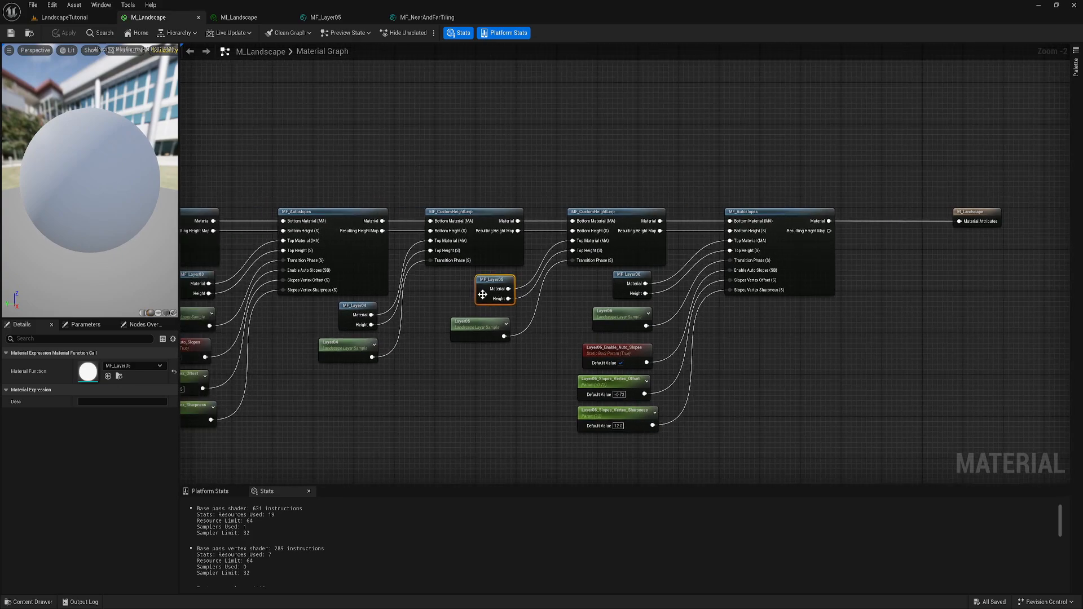
- Reopen MF_Layer05 from the M_Landscape graph and inspect the Layer05_Albedo, Layer05_Normal and Layer05_ORM texture parameters in turn
double_click(482, 289)
right_drag(348, 231, 667, 336)
right_drag(278, 233, 444, 347)
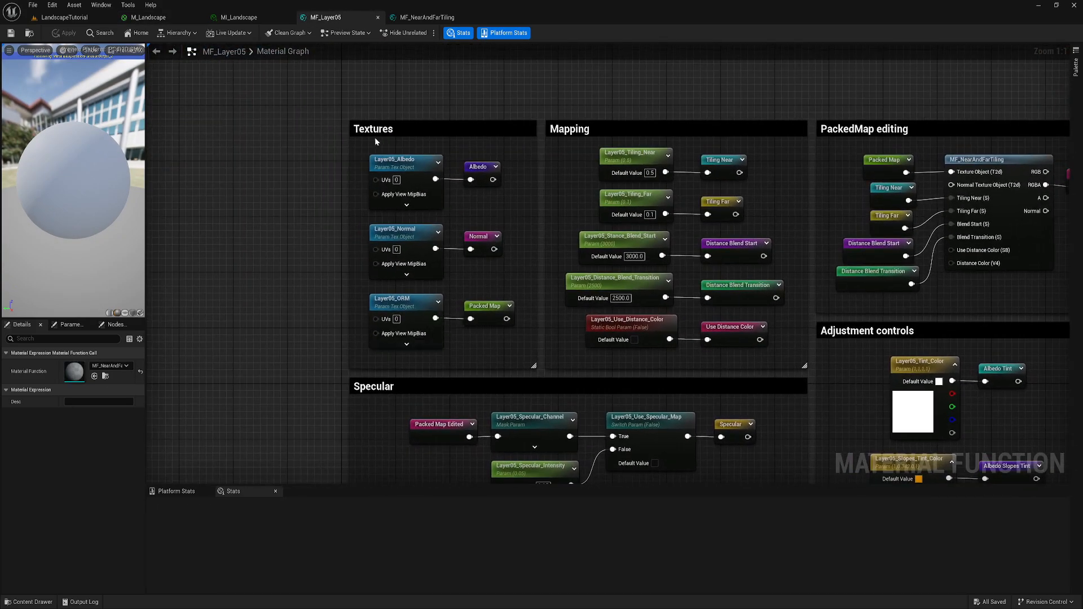
click(410, 173)
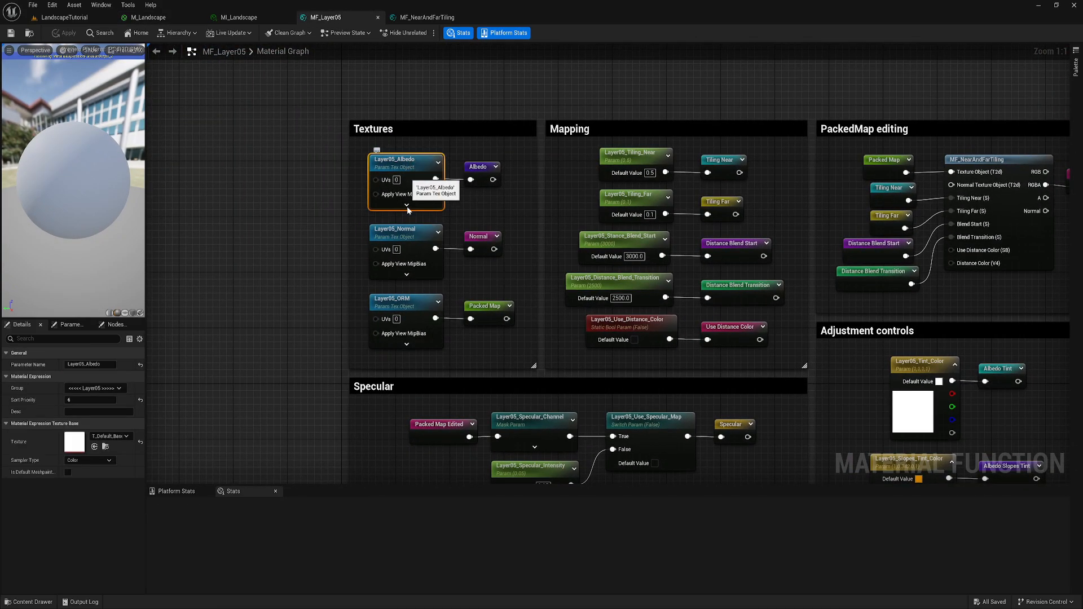
click(383, 242)
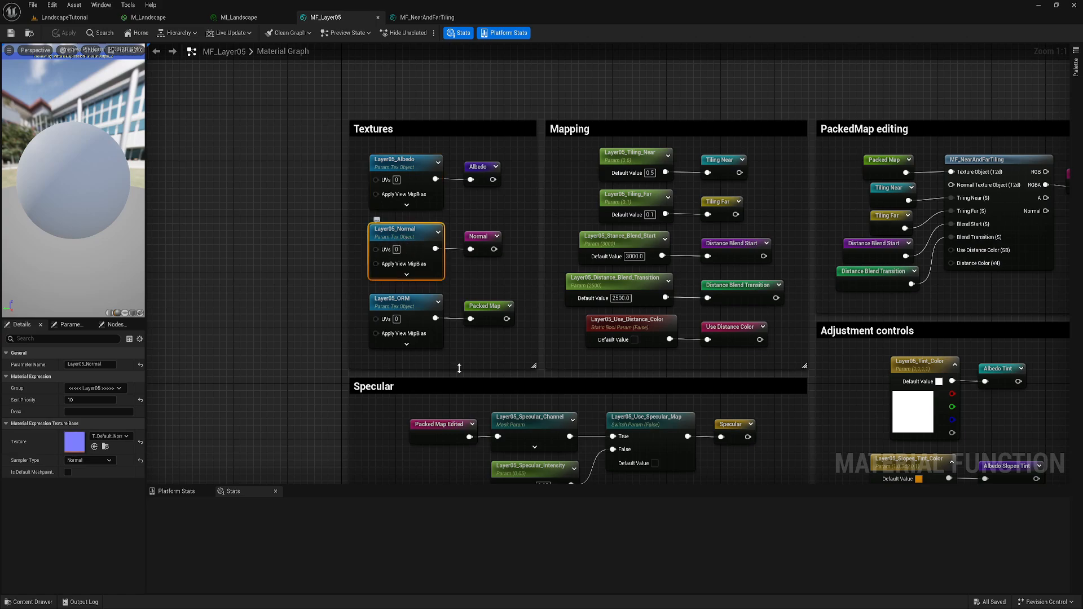
click(412, 304)
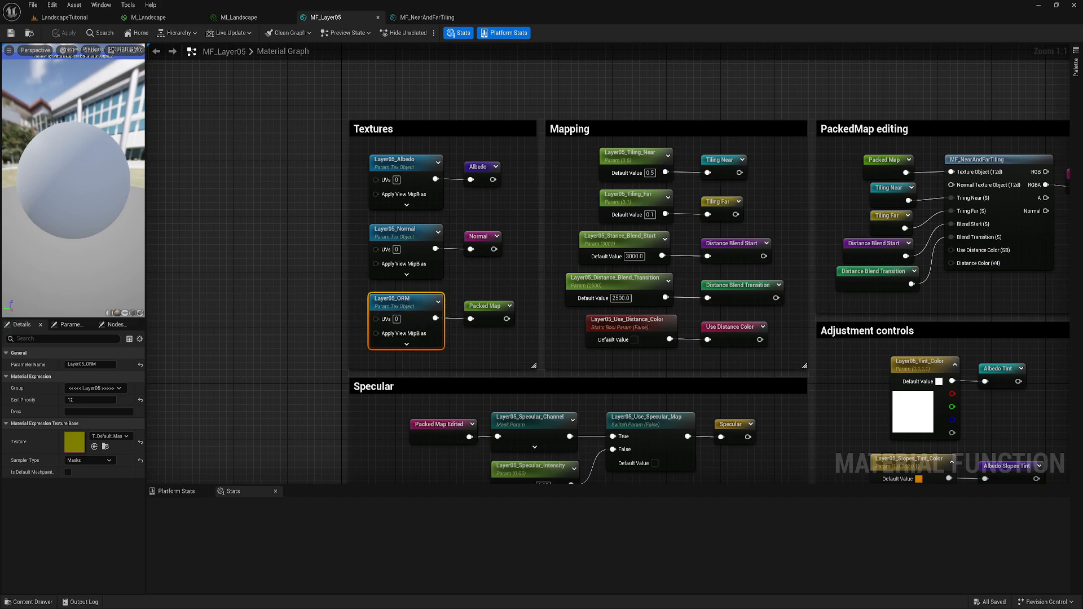
right_drag(323, 317, 295, 317)
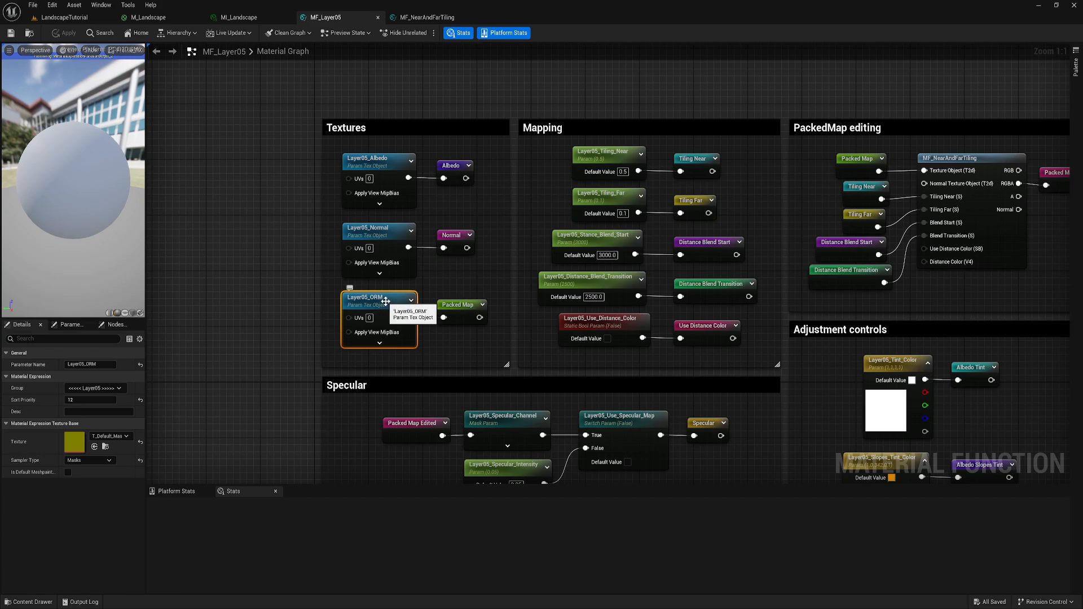
- Compare the default textures and sampler types of the albedo, normal and ORM parameters in MF_Layer05
click(375, 163)
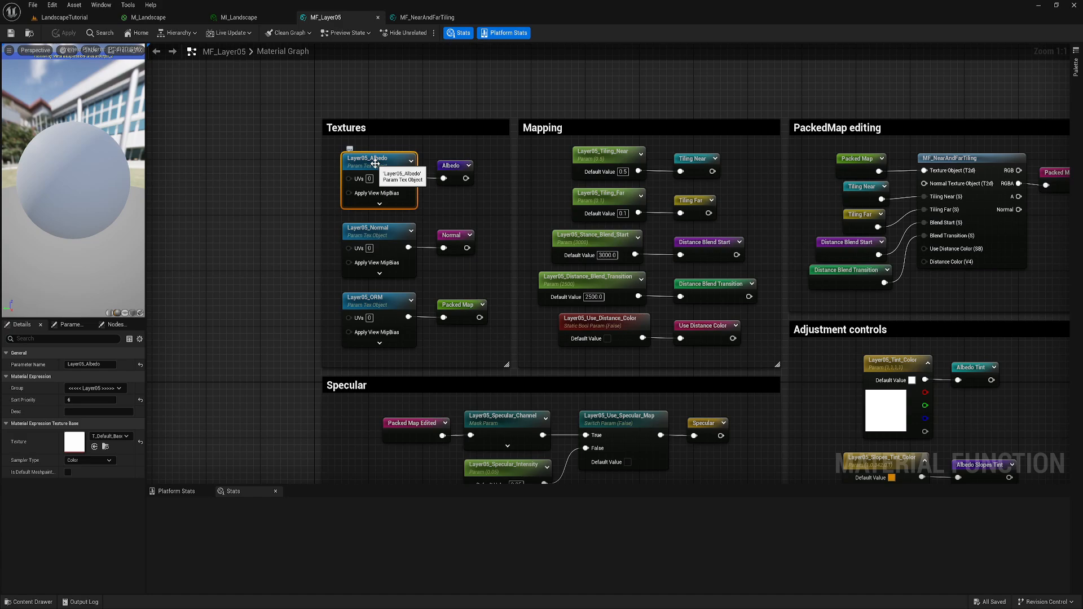
drag(269, 217, 468, 342)
click(390, 169)
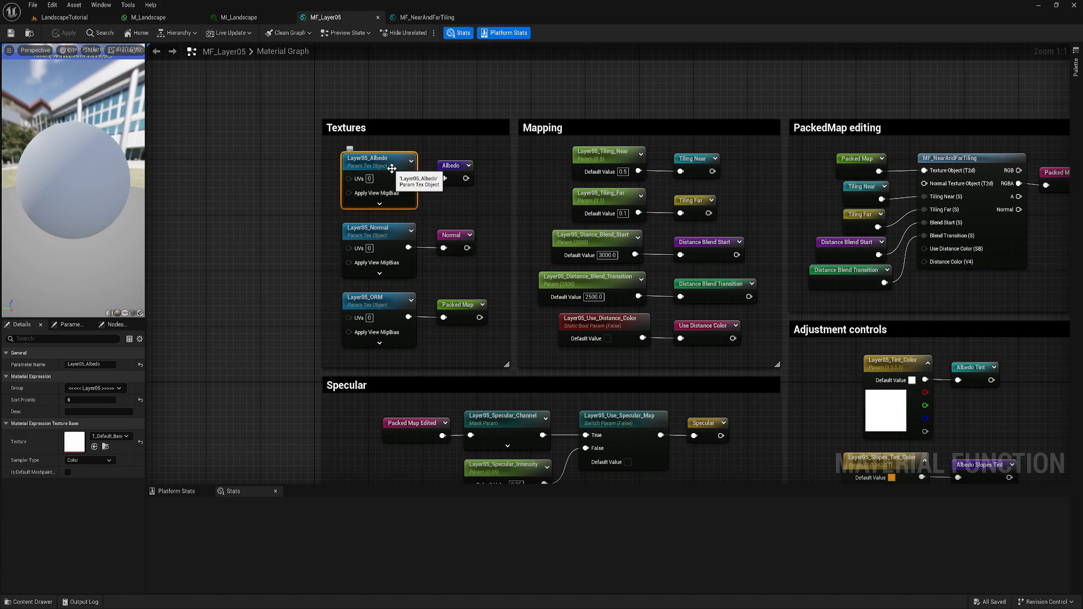
click(379, 240)
click(393, 302)
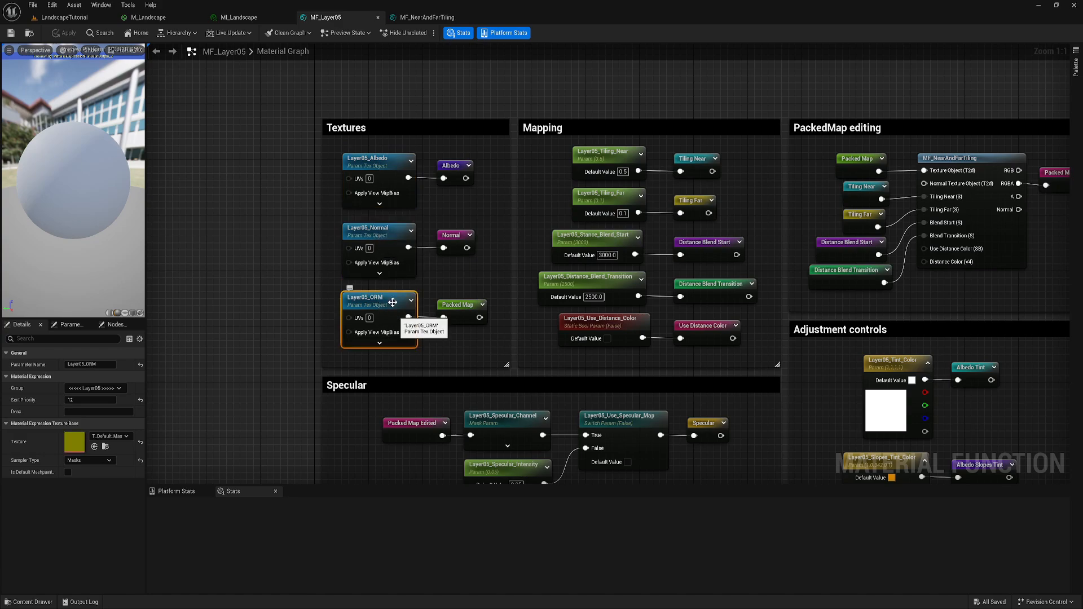
click(383, 239)
click(388, 299)
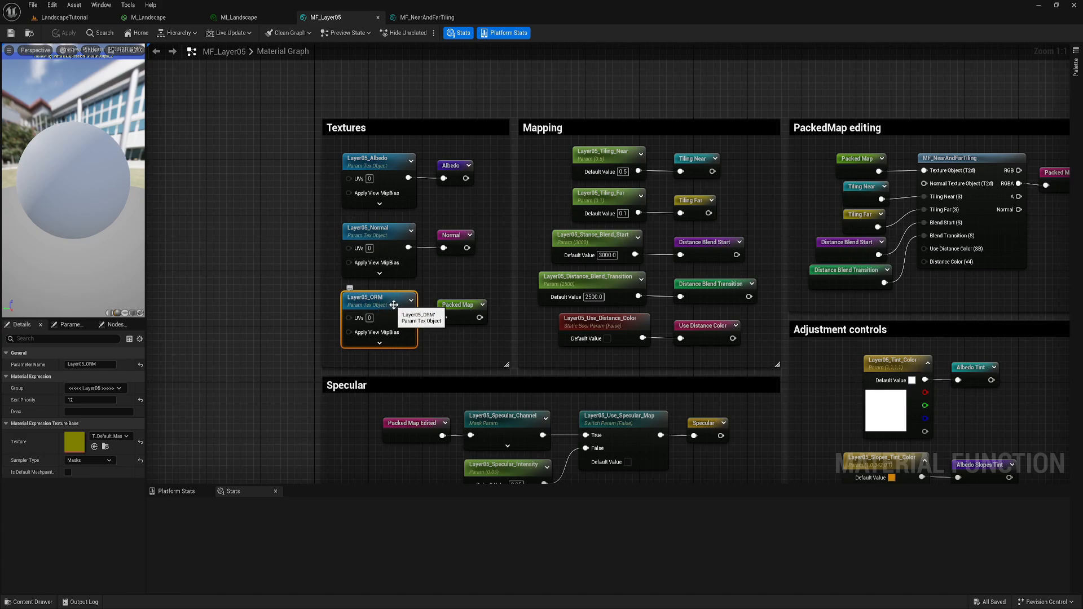
click(384, 167)
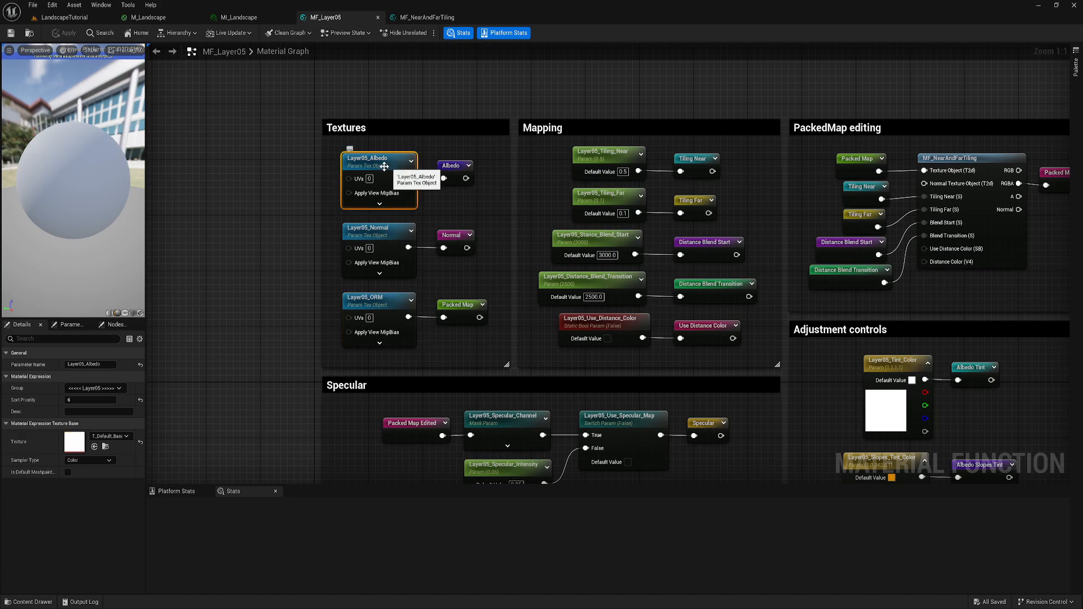
- Return to the M_Landscape graph and move its result node farther away from MF_Autoslopes to make room between them
click(311, 165)
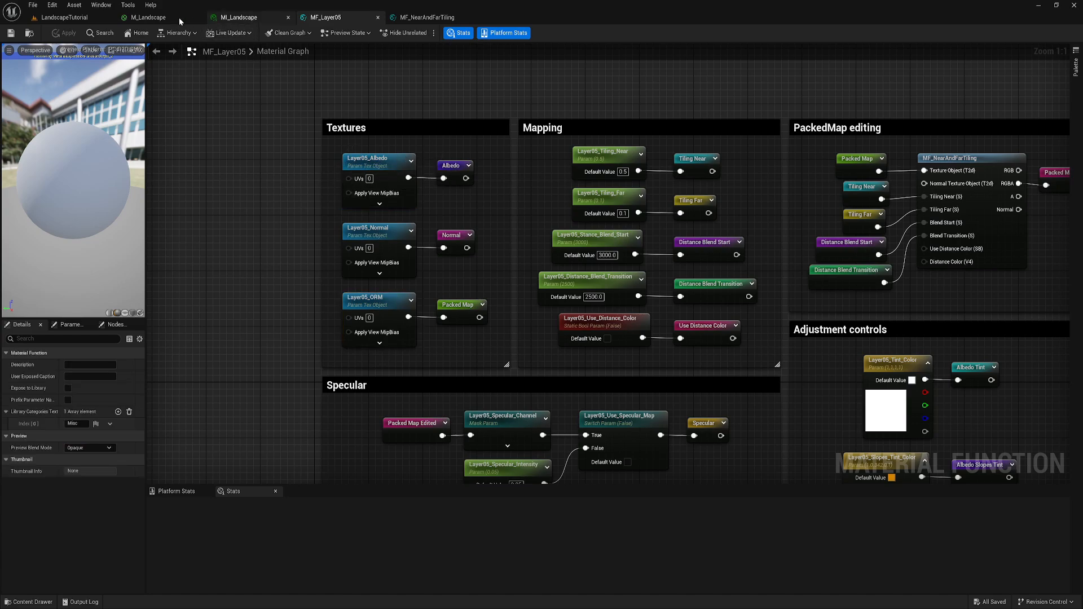
click(147, 17)
right_drag(664, 143, 420, 161)
right_drag(603, 224, 441, 224)
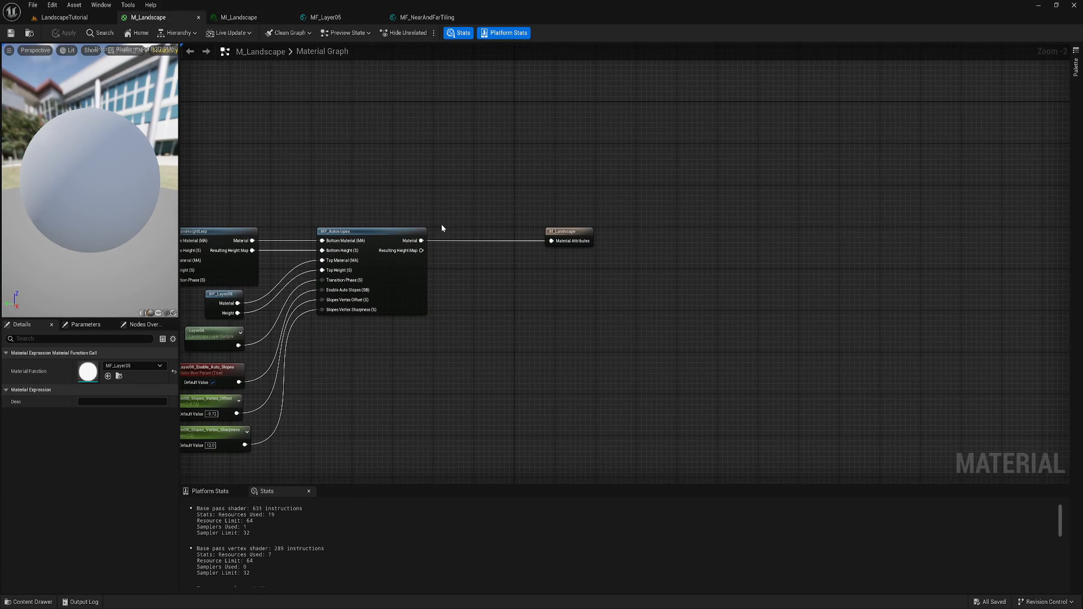
right_drag(496, 270, 475, 283)
drag(548, 245, 781, 245)
click(552, 307)
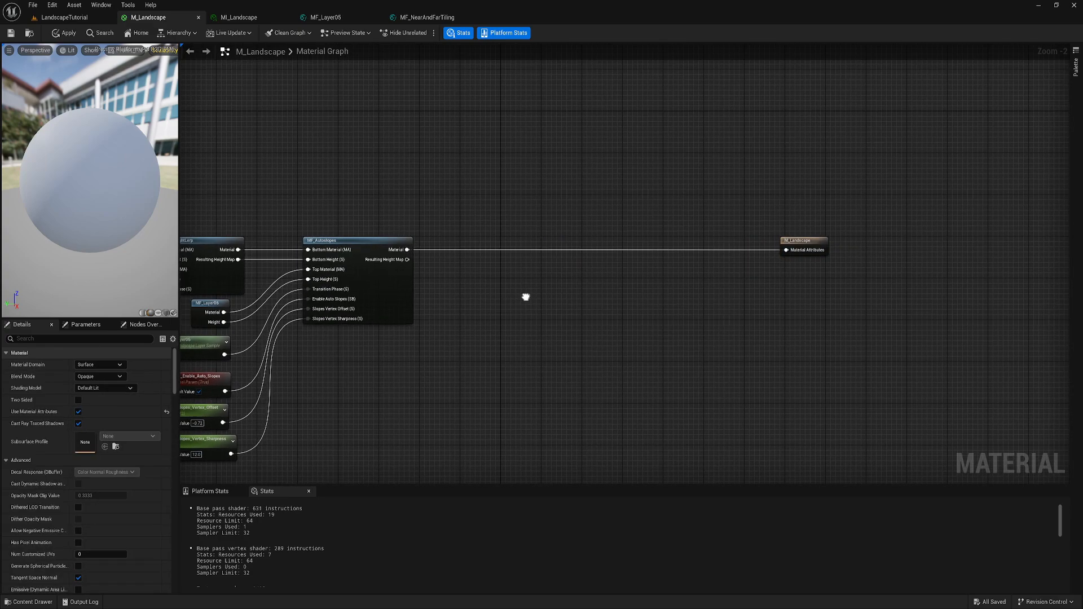
- Add a SetMaterialAttributes node between MF_Autoslopes and the M_Landscape result node
right_drag(525, 298, 573, 273)
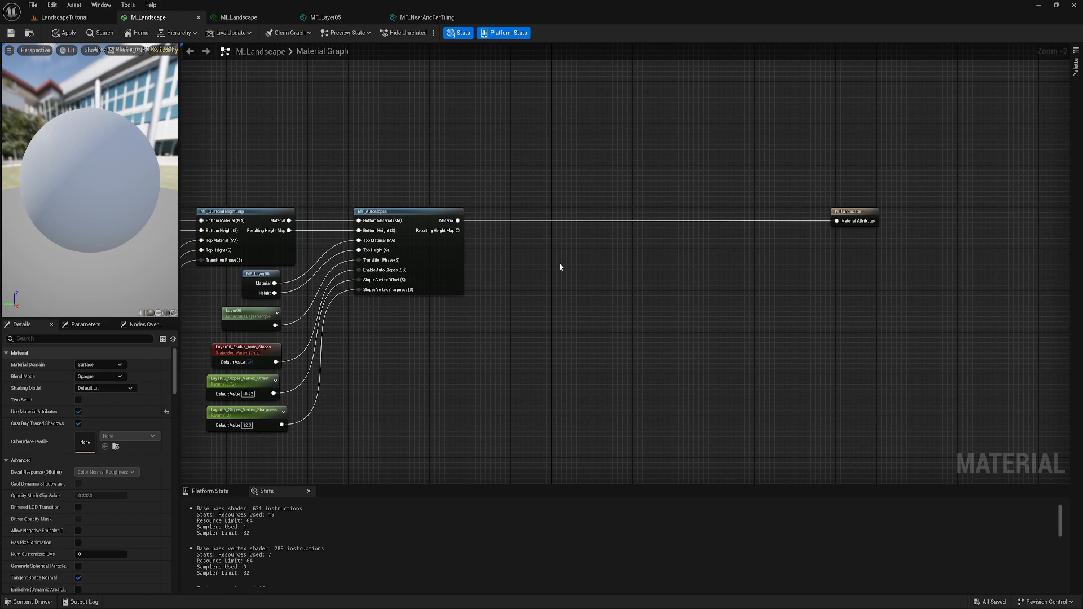
right_click(569, 246)
text(set)
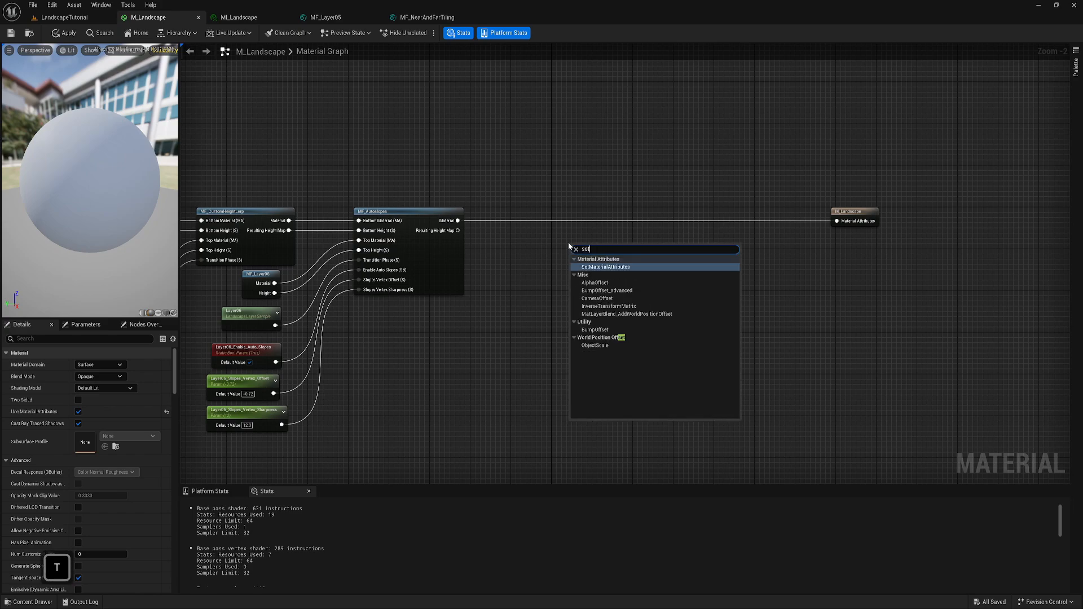
text(a)
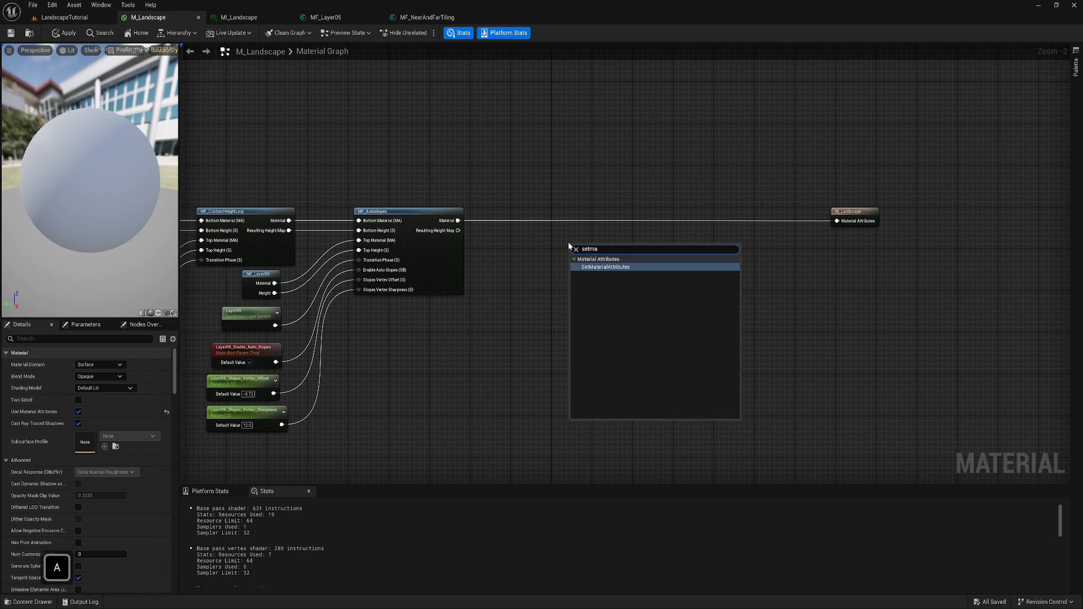
click(605, 267)
scroll(573, 234, up, 2)
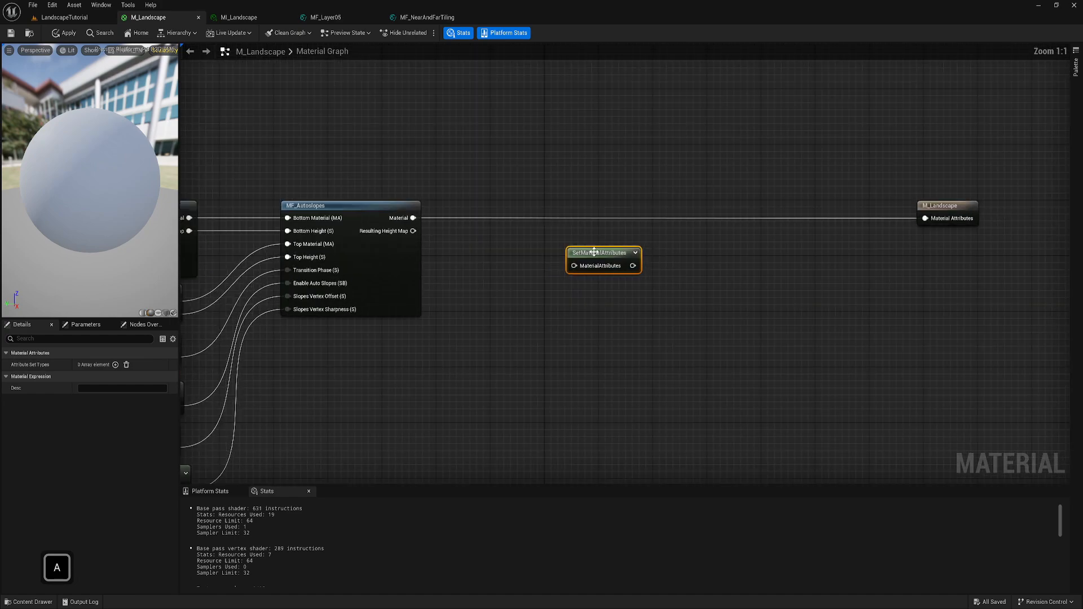
- Connect the Material output of MF_Autoslopes to the MaterialAttributes input of SetMaterialAttributes and position the node
mouse_move(592, 248)
mouse_down()
mouse_move(594, 229)
mouse_move(611, 253)
mouse_move(591, 241)
mouse_up()
right_drag(431, 165, 533, 167)
drag(514, 220, 709, 230)
right_drag(703, 173, 603, 179)
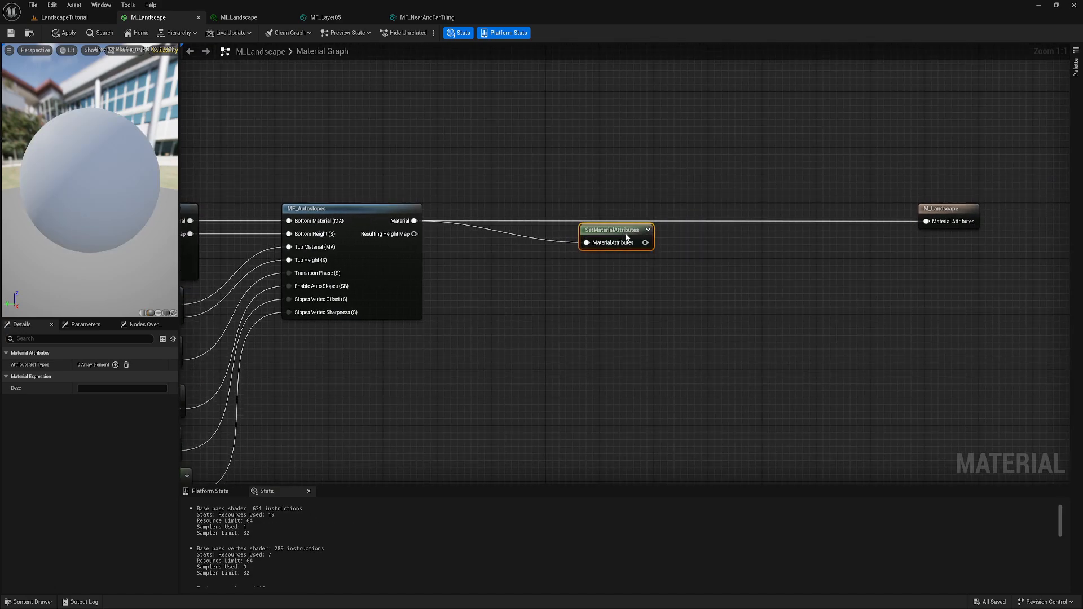
drag(619, 231, 632, 238)
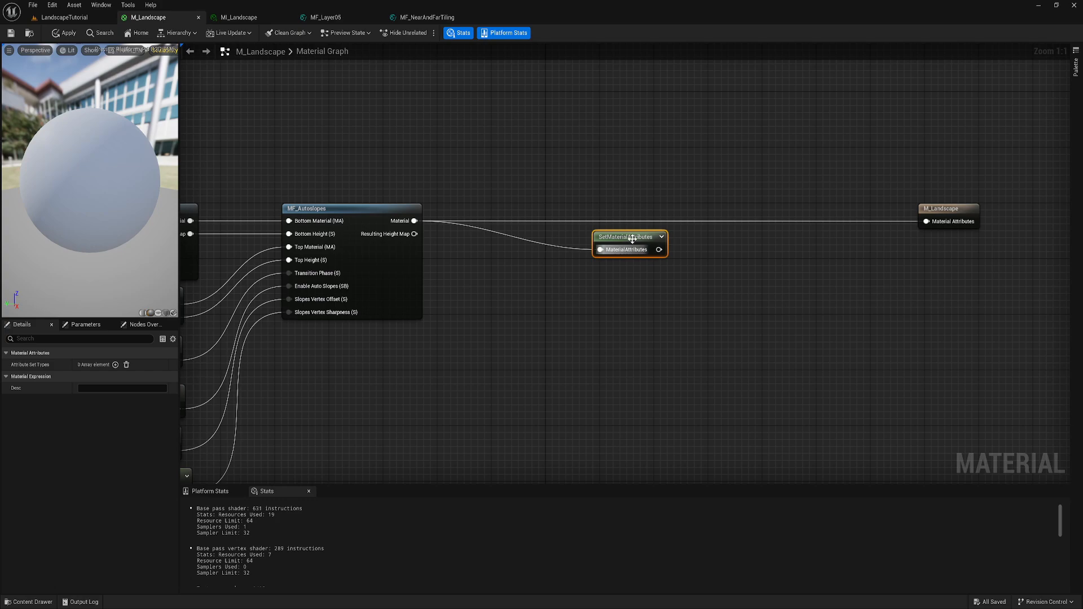
- Add three attribute set type entries to the SetMaterialAttributes node
click(116, 365)
click(117, 365)
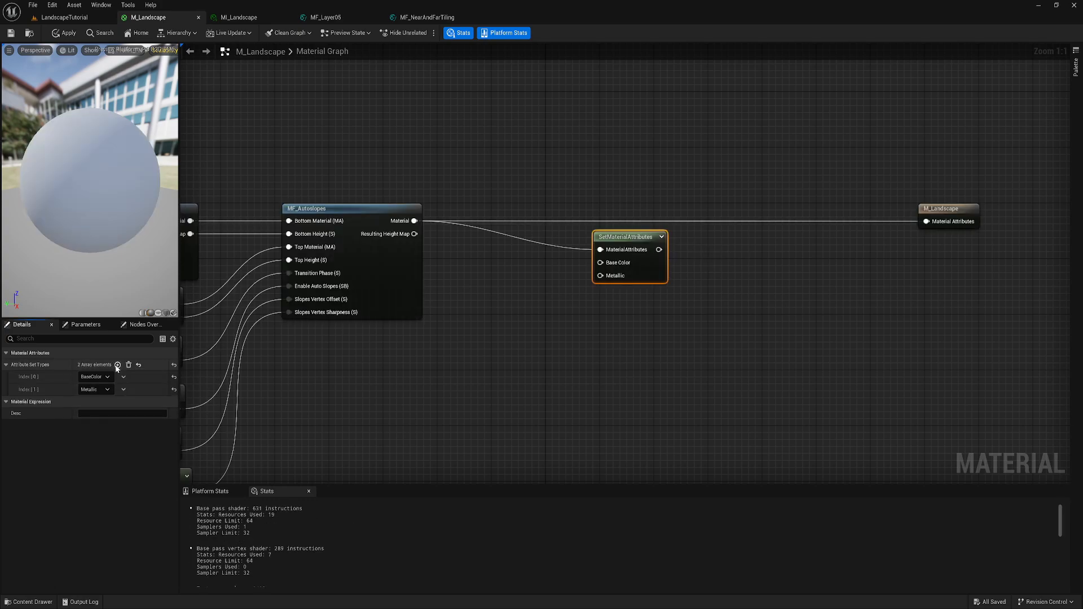
click(117, 365)
right_drag(543, 298, 563, 309)
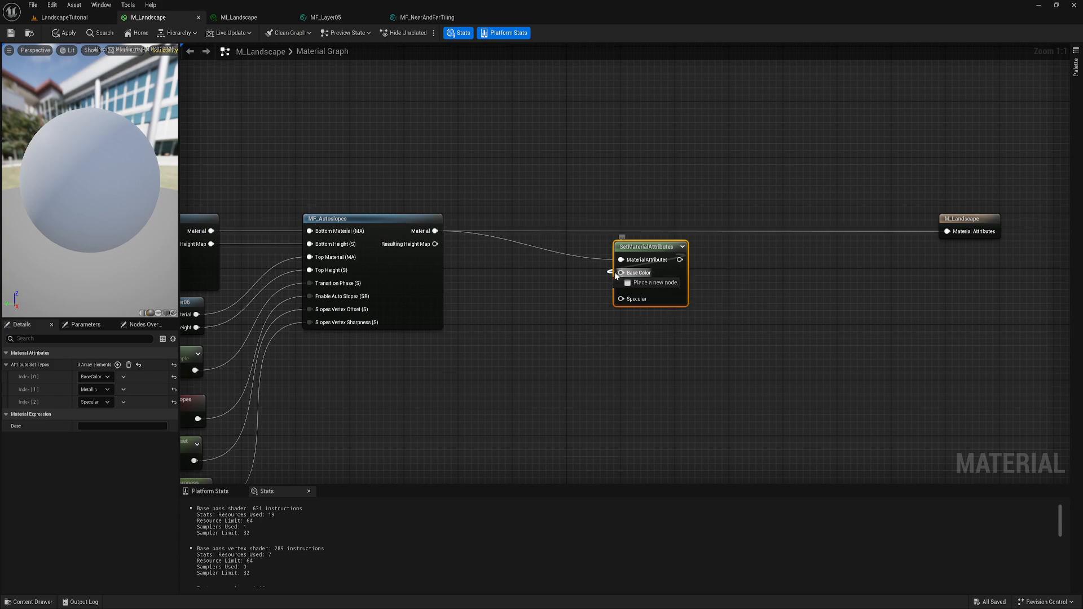
drag(621, 272, 471, 312)
click(588, 303)
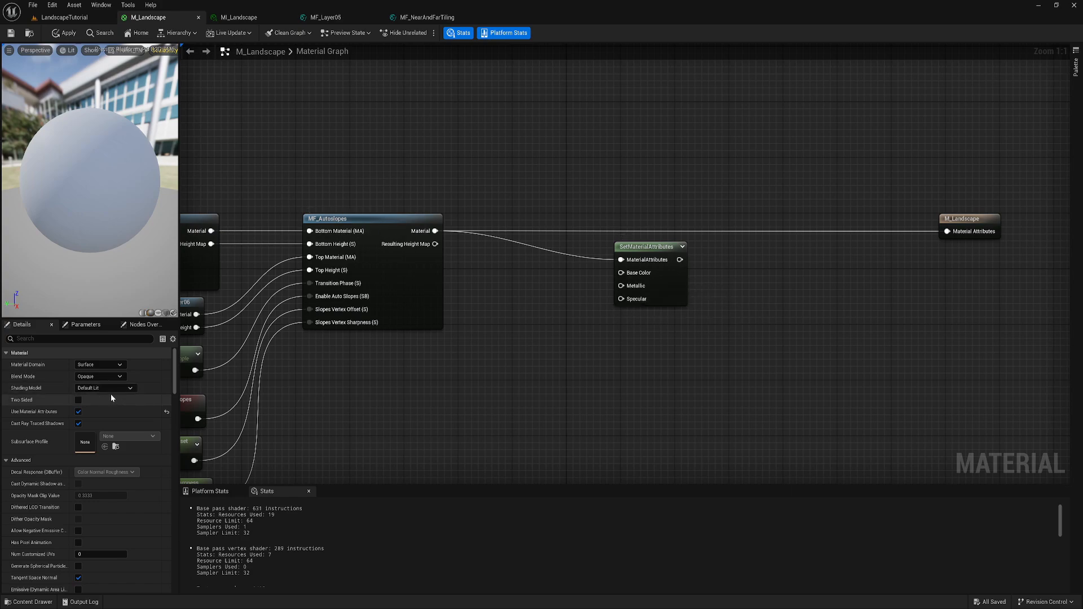
- Change the first attribute of the SetMaterialAttributes node to Normal
click(626, 250)
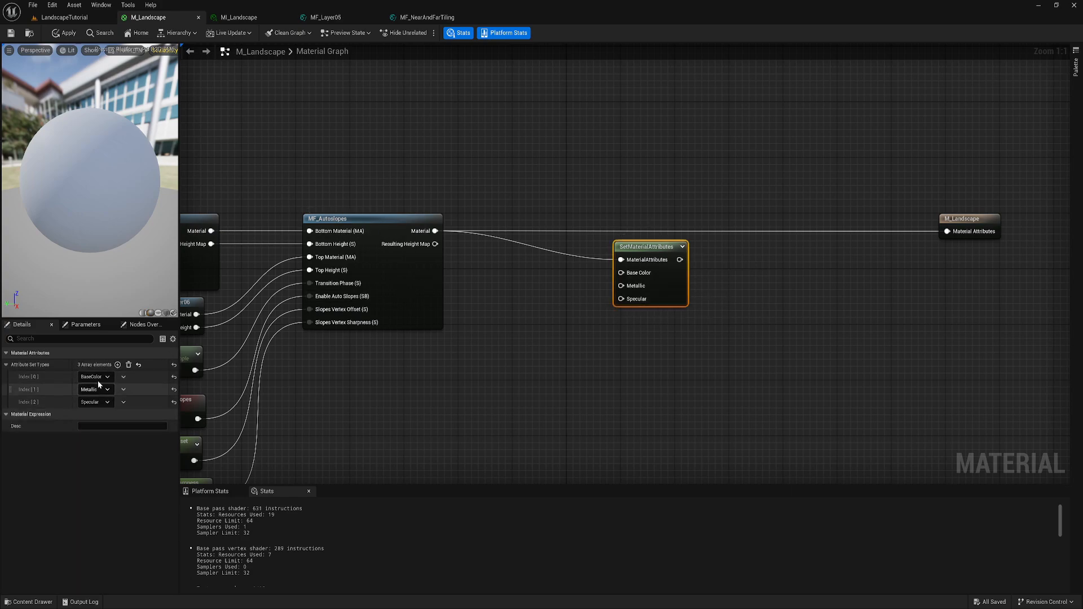
click(97, 377)
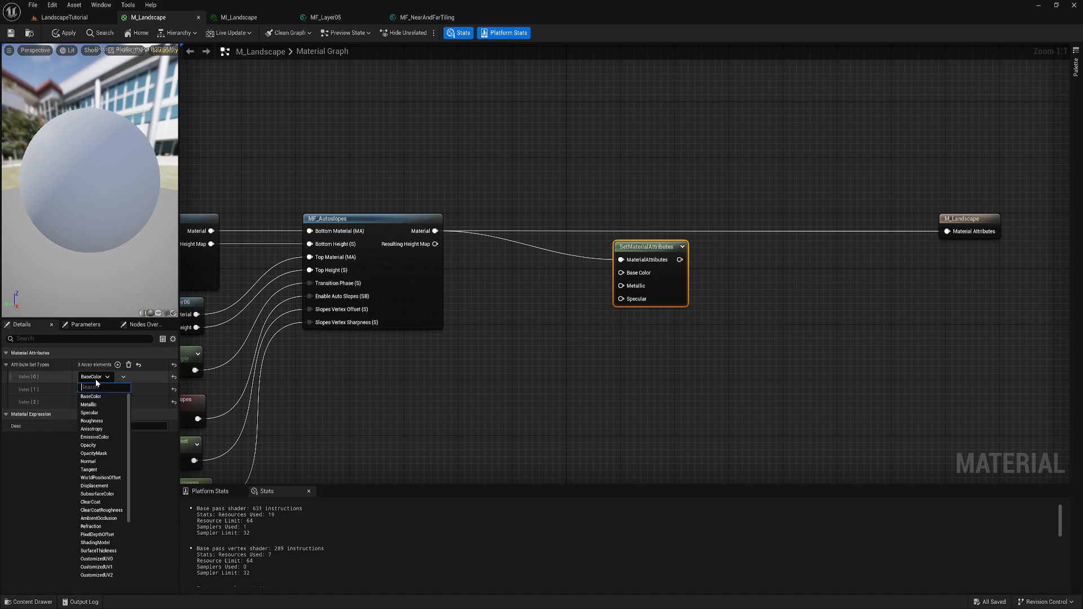
click(88, 462)
- Add a Constant3Vector node and place it just before the SetMaterialAttributes node
drag(621, 273, 536, 292)
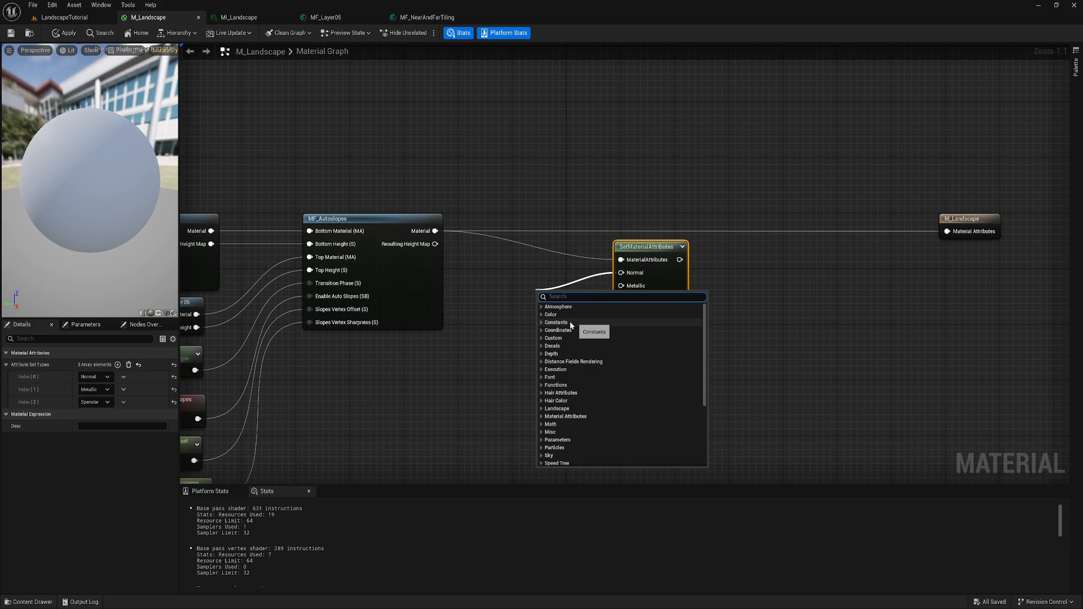
click(516, 287)
key(3)
click(517, 286)
drag(553, 297, 515, 293)
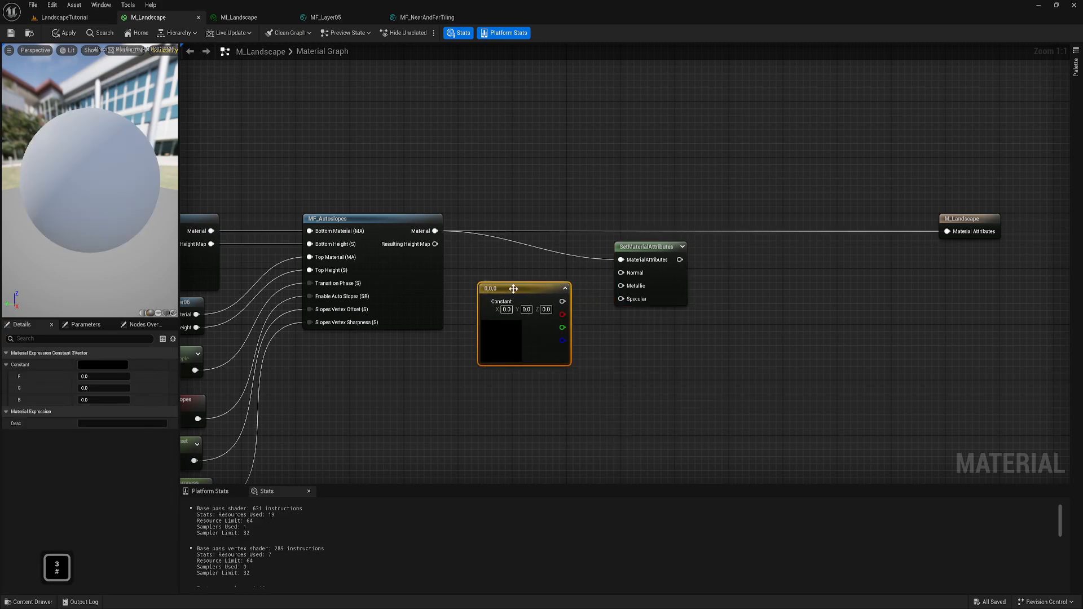
- Set the vector constant's Z value to 1 and connect its output to the Normal input of SetMaterialAttributes
click(546, 310)
text(1)
click(618, 343)
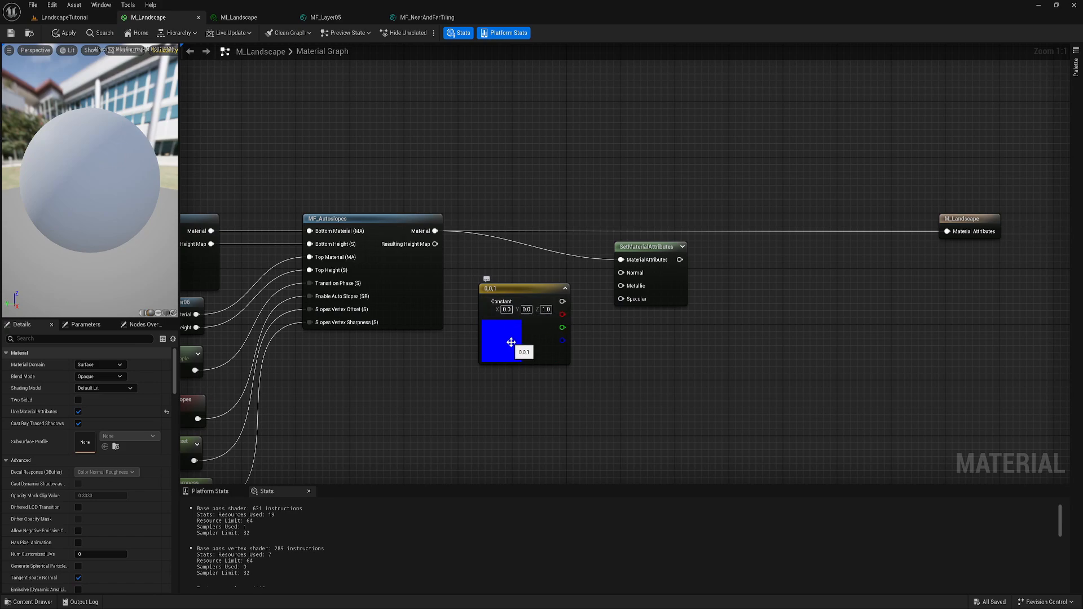
drag(563, 301, 536, 264)
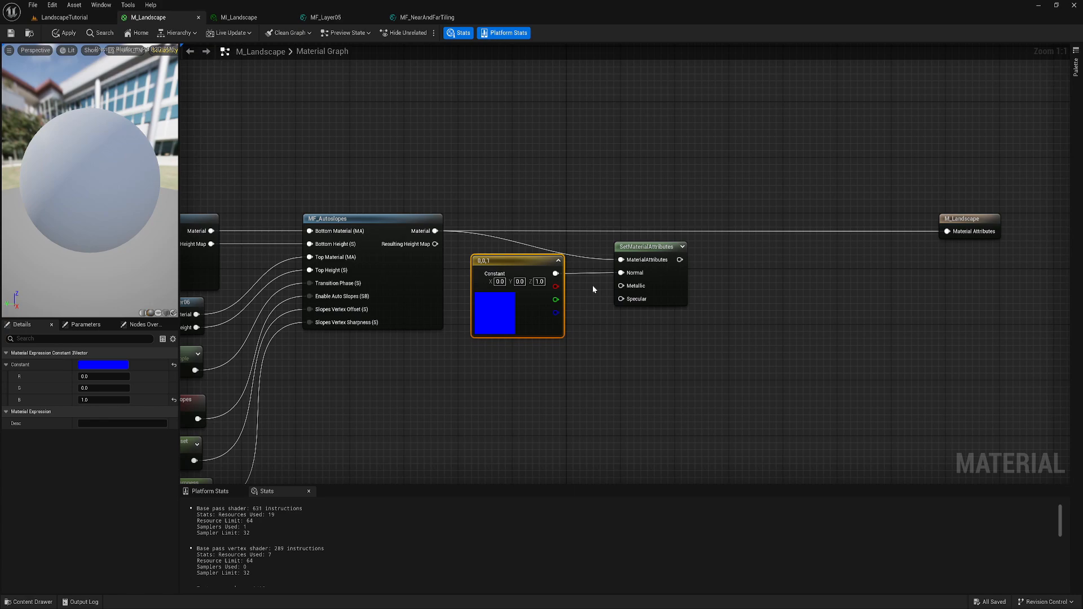
- Disable Use Material Attributes to inspect the default Normal value on the M_Landscape result node, and re-enable it
right_drag(699, 168, 537, 184)
click(595, 209)
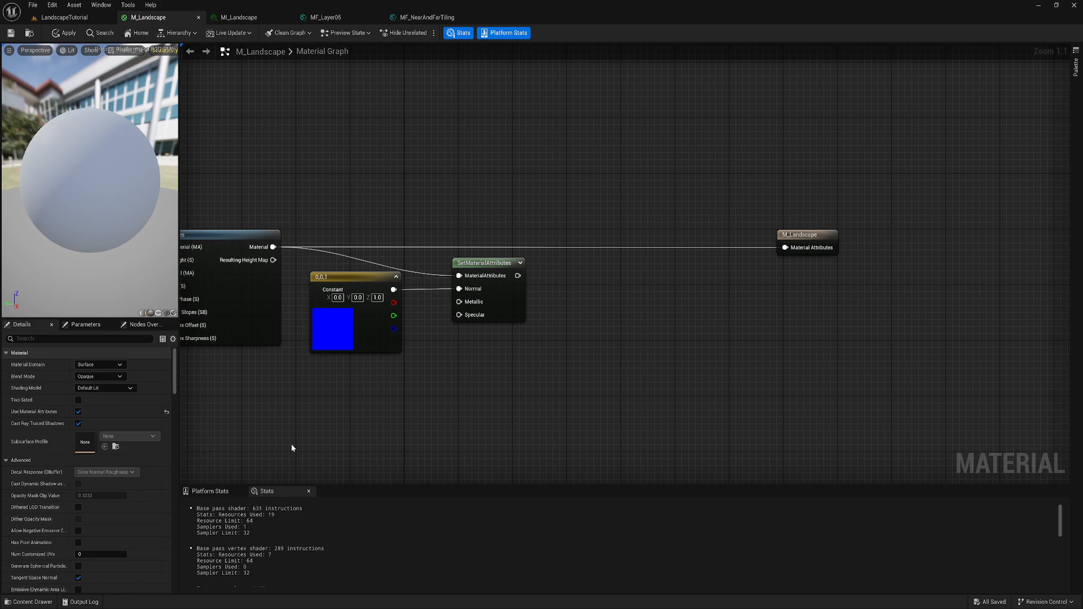
click(78, 412)
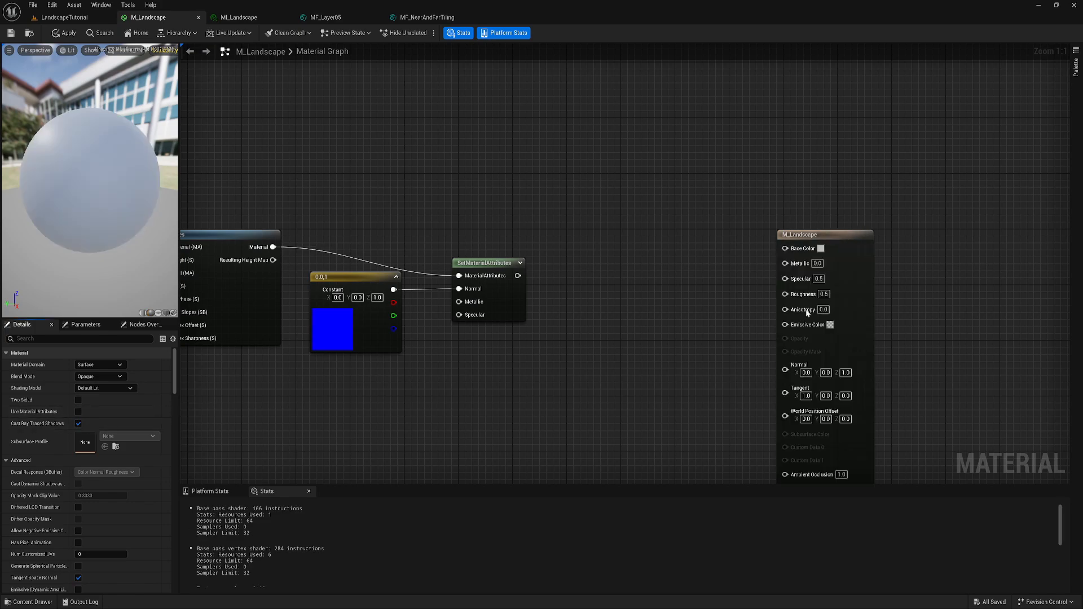
right_drag(728, 352, 566, 282)
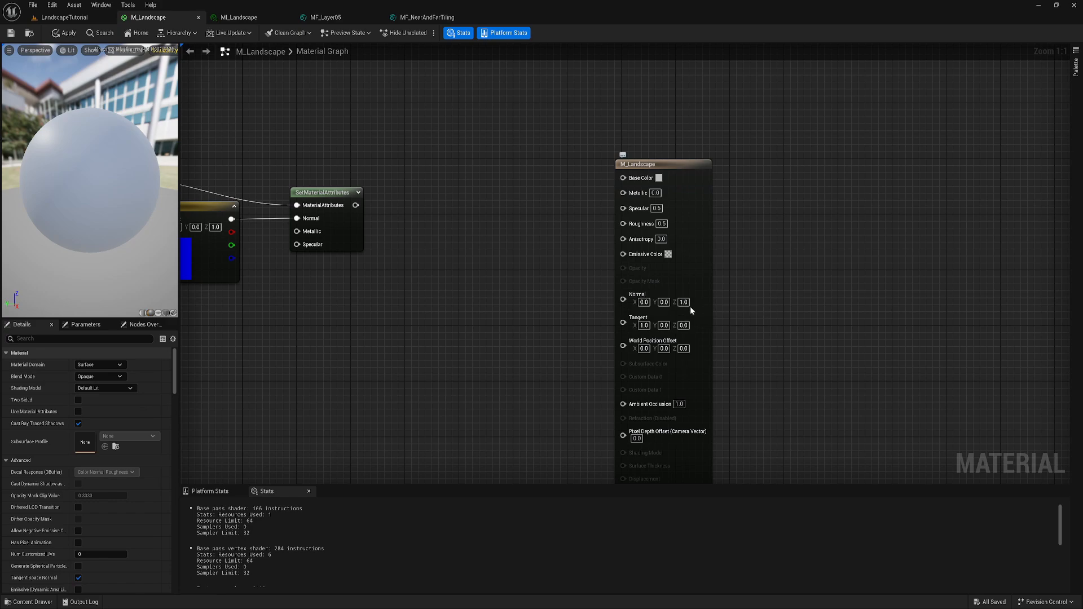
click(78, 412)
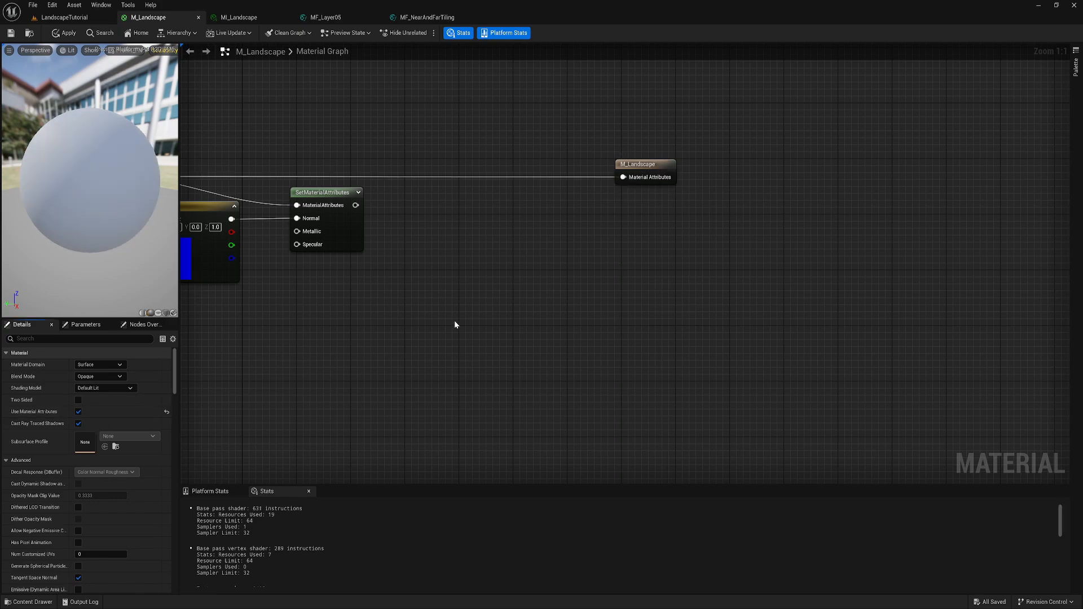
right_drag(451, 320, 706, 352)
mouse_move(557, 350)
right_down()
mouse_move(629, 361)
mouse_move(578, 354)
right_up()
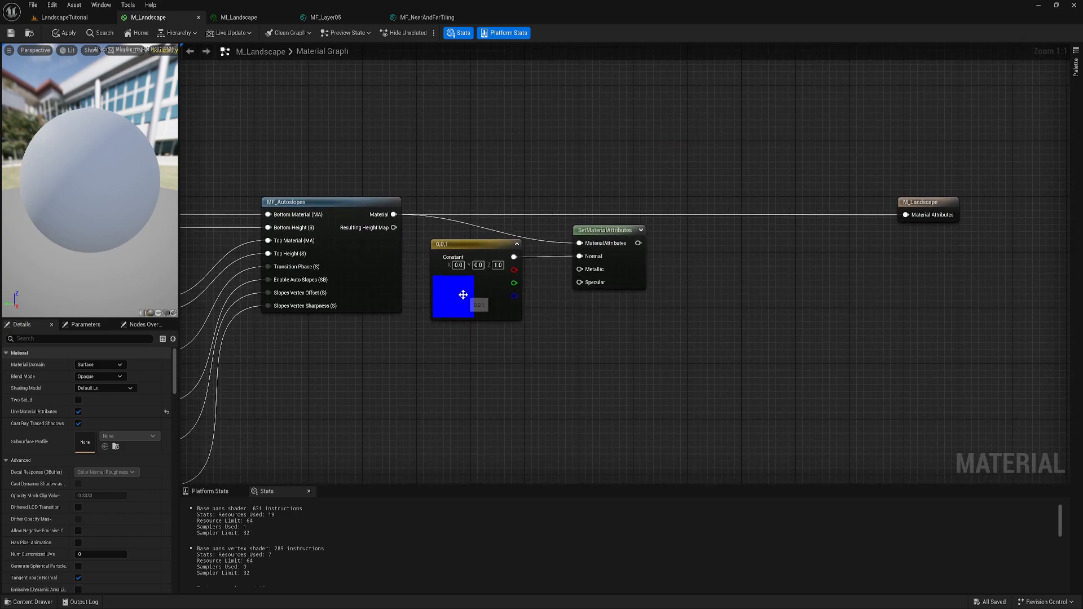
- Connect the SetMaterialAttributes output to M_Landscape's Material Attributes input, reposition the vector constant below the wires and save the material
drag(463, 294, 477, 293)
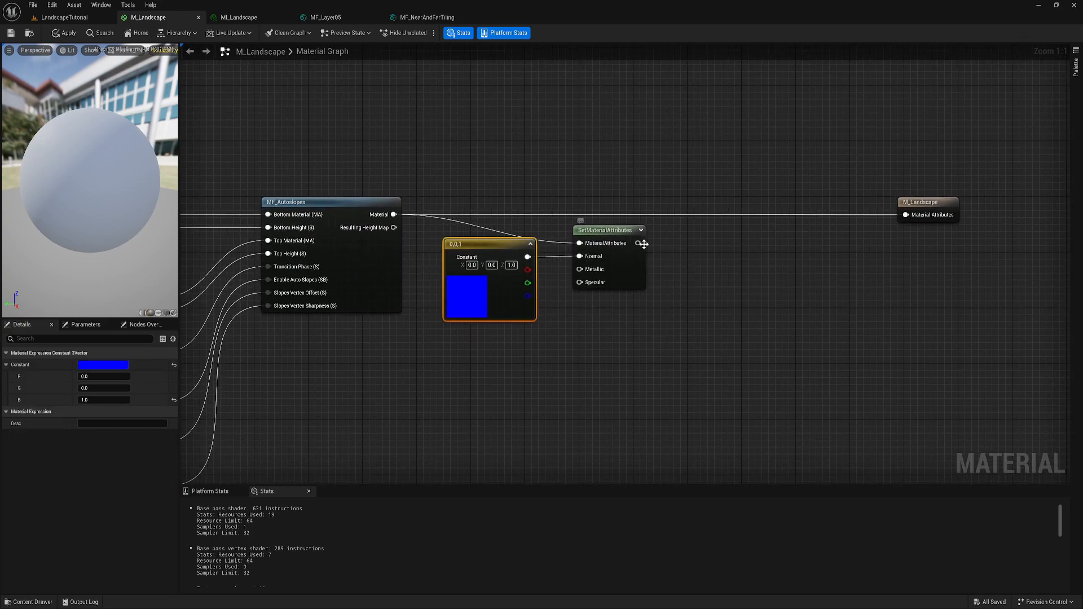
drag(644, 243, 908, 216)
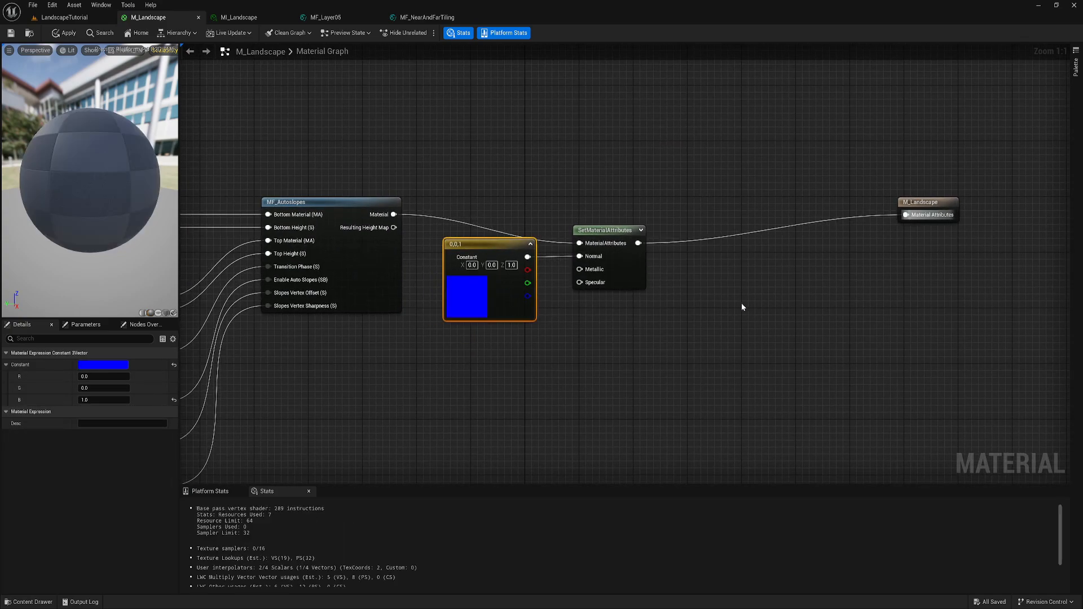
drag(475, 297, 456, 319)
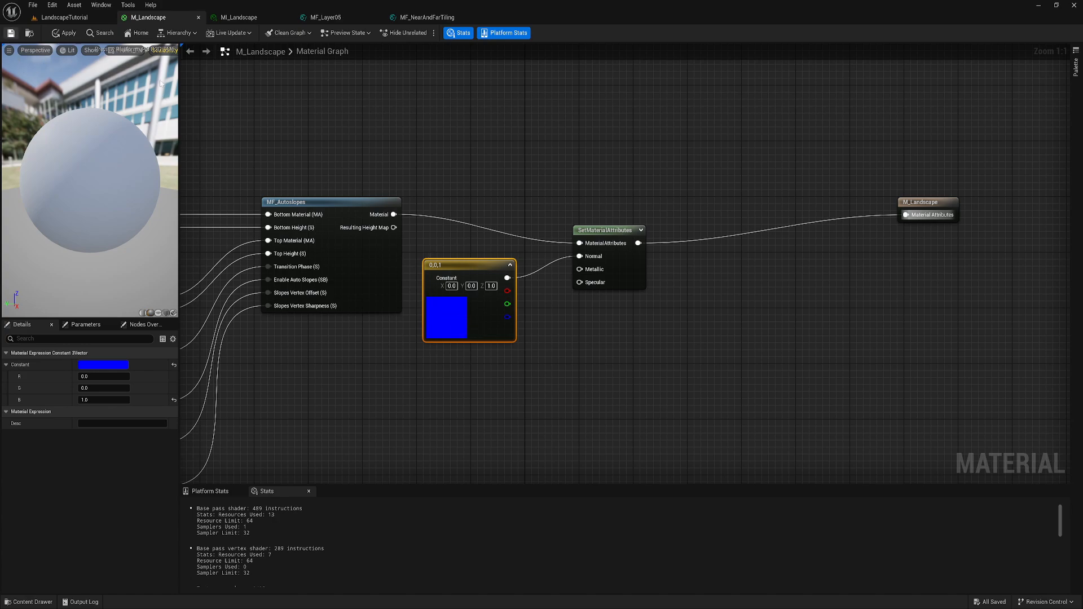
key(ctrl+s)
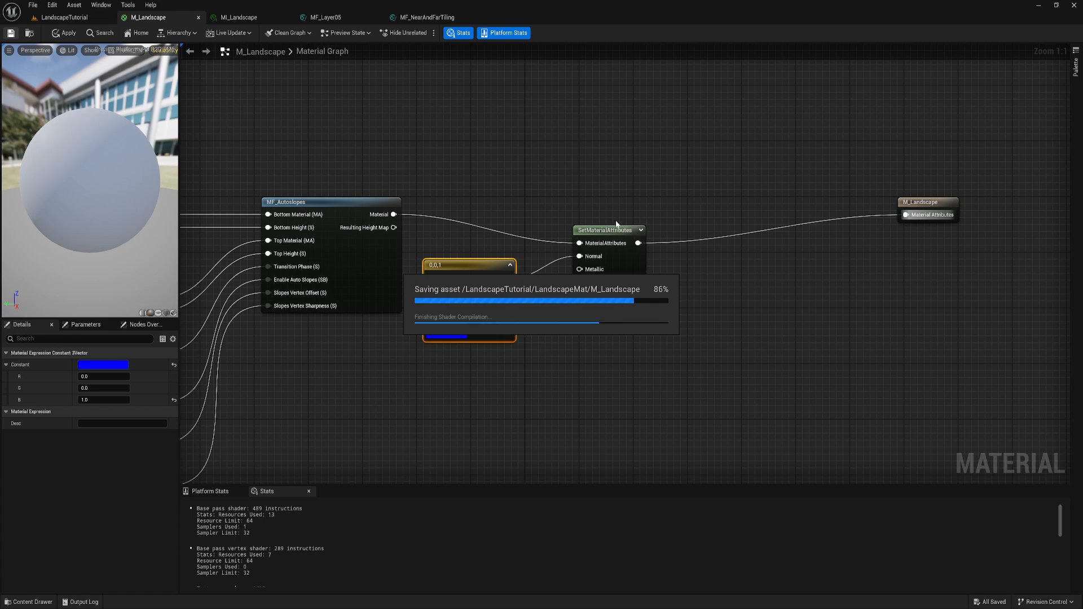
drag(587, 306, 595, 274)
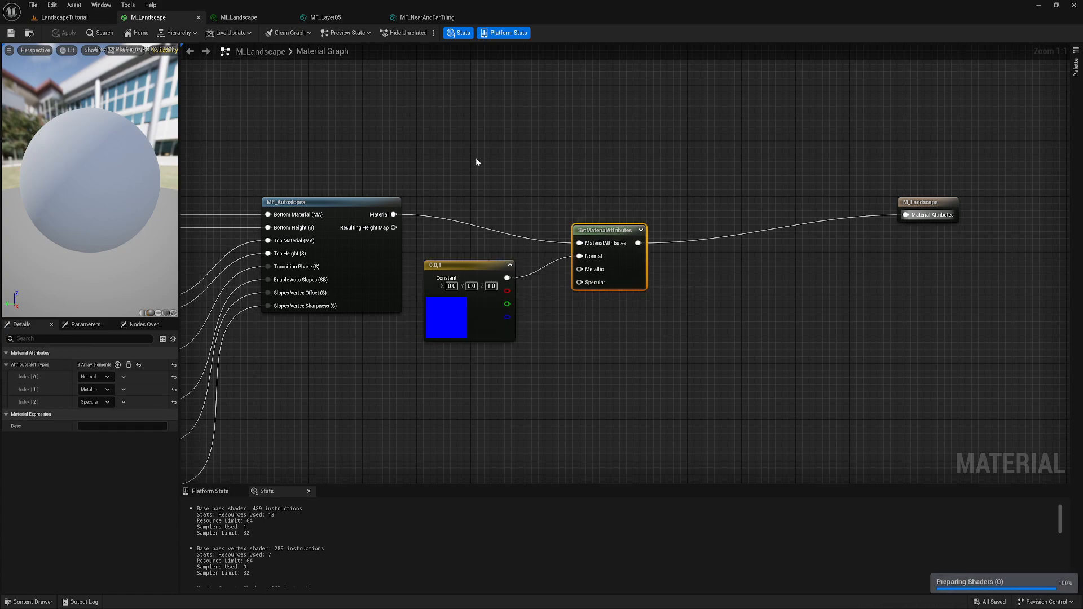
- Switch to the LandscapeTutorial level and fly over the terrain to examine the landscape with the constant normal
click(64, 18)
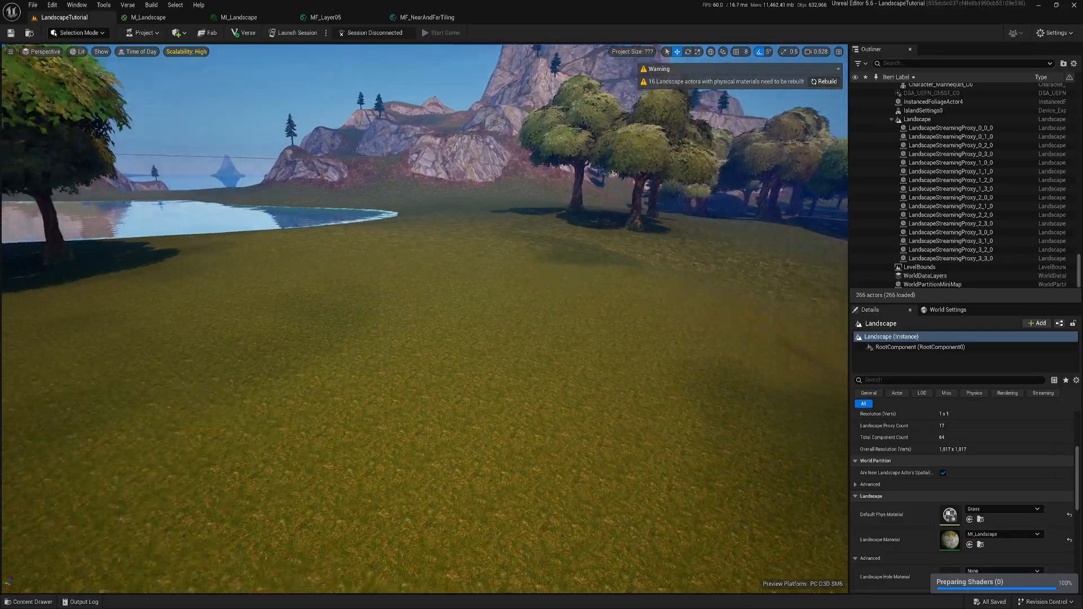
right_drag(424, 318, 507, 321)
key(w)
scroll(445, 389, down, 5)
key(q)
key(s)
key(w)
key(e)
key(w)
key(a)
key(e)
key(w)
scroll(490, 319, up, 5)
key(d)
key(w)
scroll(486, 309, down, 4)
key(a)
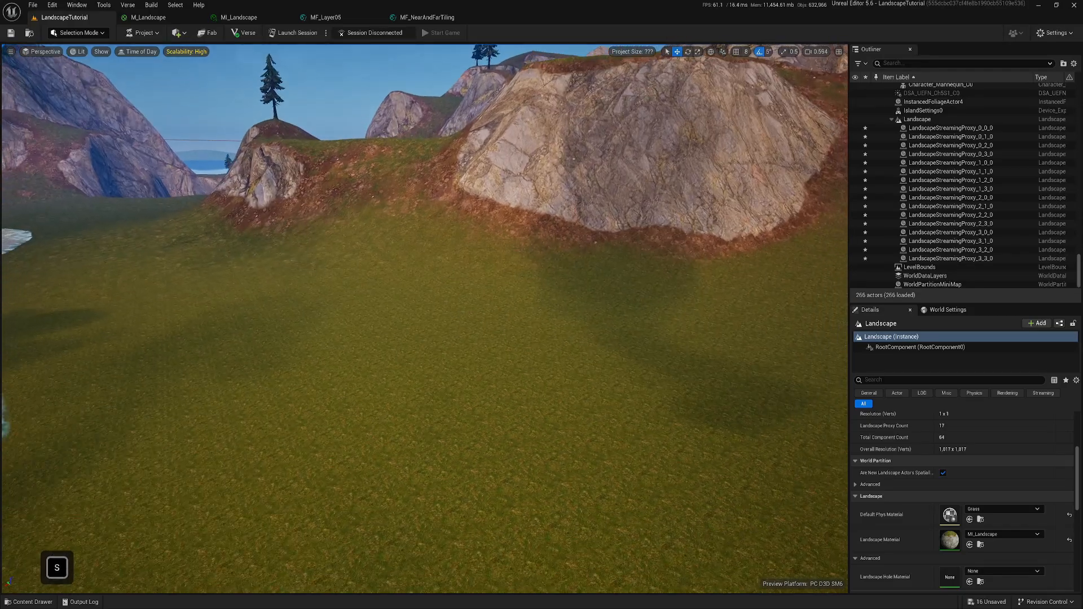
- Set the level's preview platform to Generic Android OpenGL
click(1053, 32)
mouse_move(988, 134)
mouse_move(908, 163)
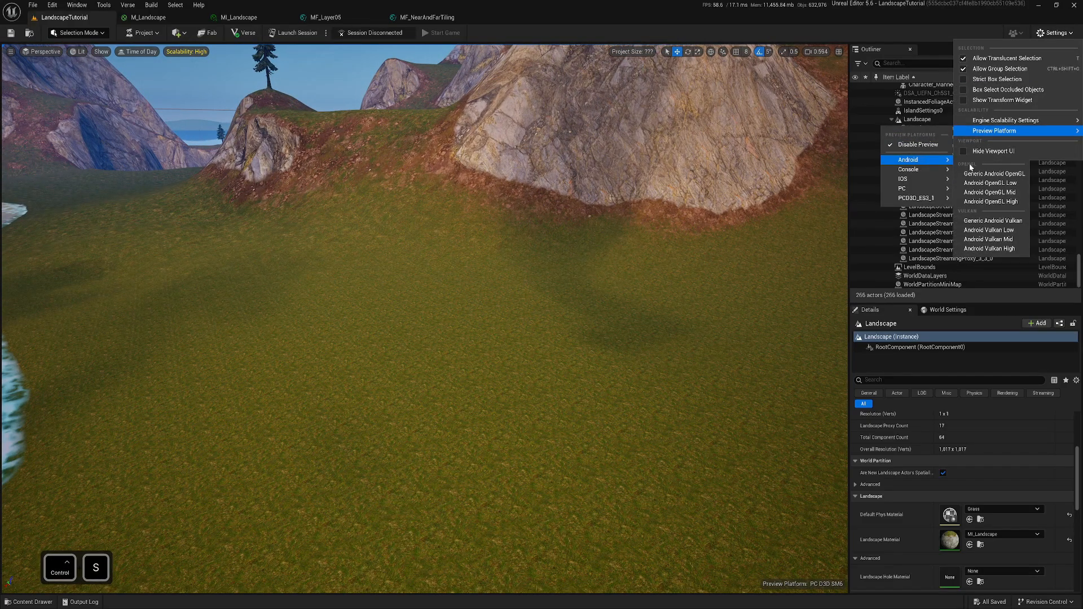
click(988, 172)
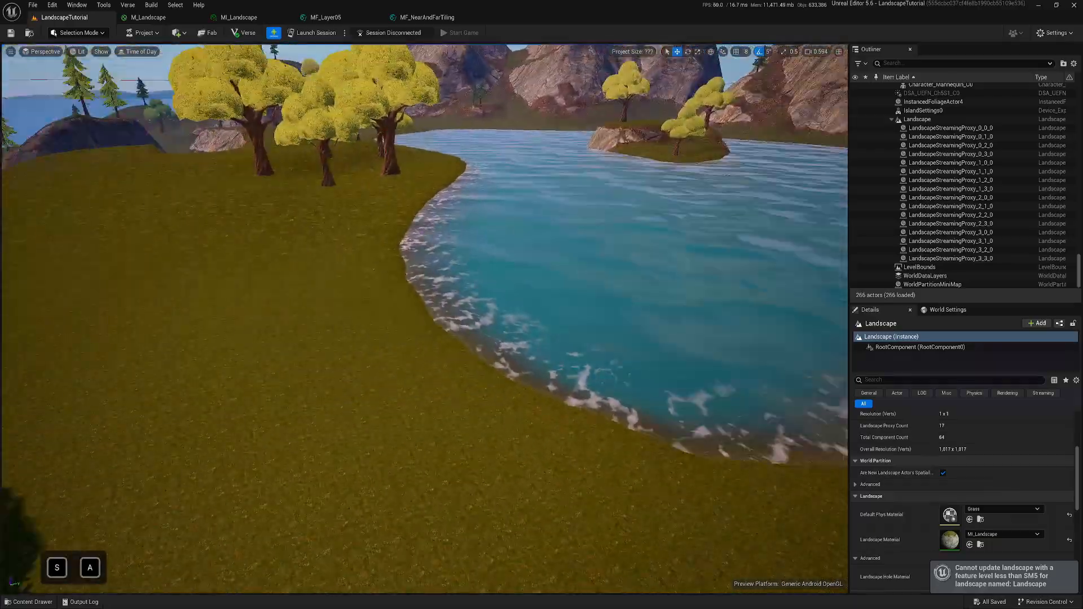
- Fly around the lake, trees and hills to examine how the landscape renders in the Android preview
key(w)
right_drag(425, 319, 542, 313)
key(e)
scroll(361, 338, up, 3)
key(s)
key(w)
key(d)
mouse_move(461, 209)
right_down()
mouse_move(462, 184)
mouse_move(433, 204)
mouse_move(461, 210)
right_up()
key(e)
key(a)
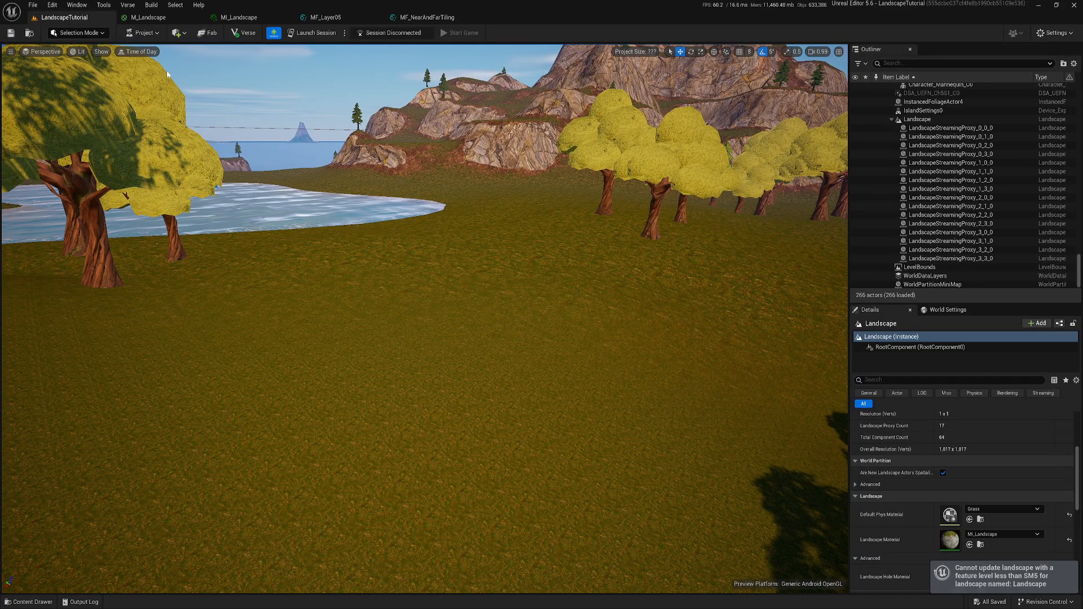
- Return to the M_Landscape graph and align the SetMaterialAttributes node with MF_Autoslopes and the result node
click(151, 18)
right_drag(513, 193, 518, 157)
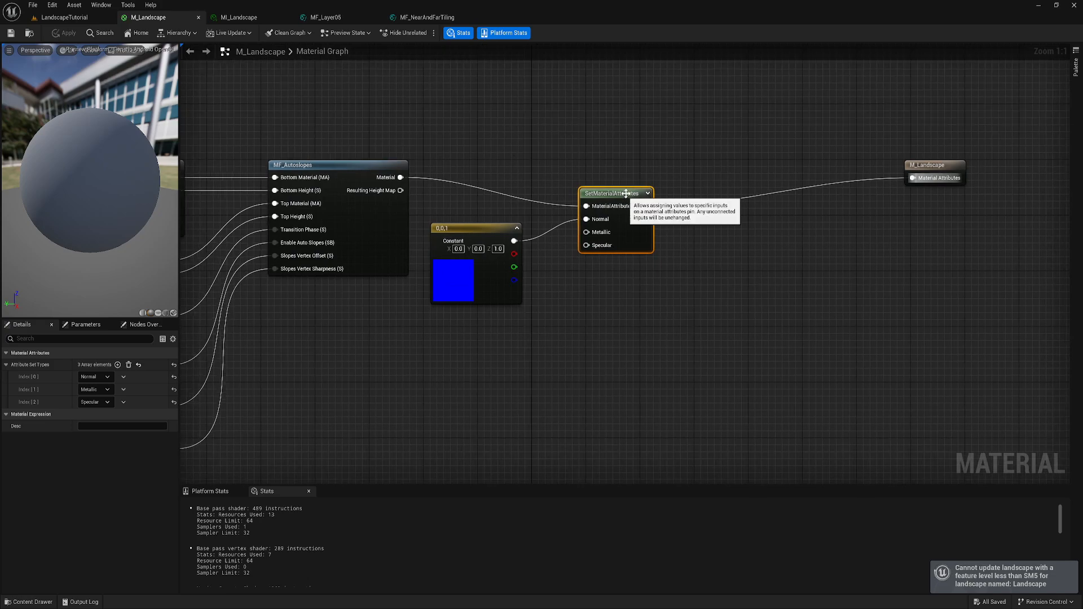
drag(615, 169, 612, 166)
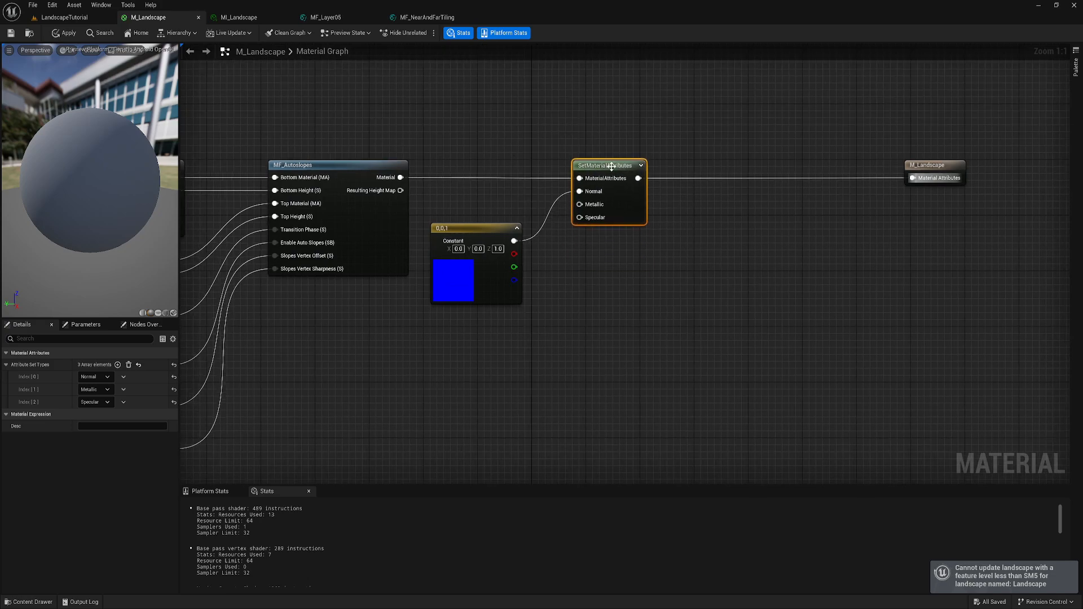
- Collapse the 0,0,1 constant's preview and arrange it beside SetMaterialAttributes, with SetMaterialAttributes in line with MF_Autoslopes and the result node
drag(475, 343, 654, 161)
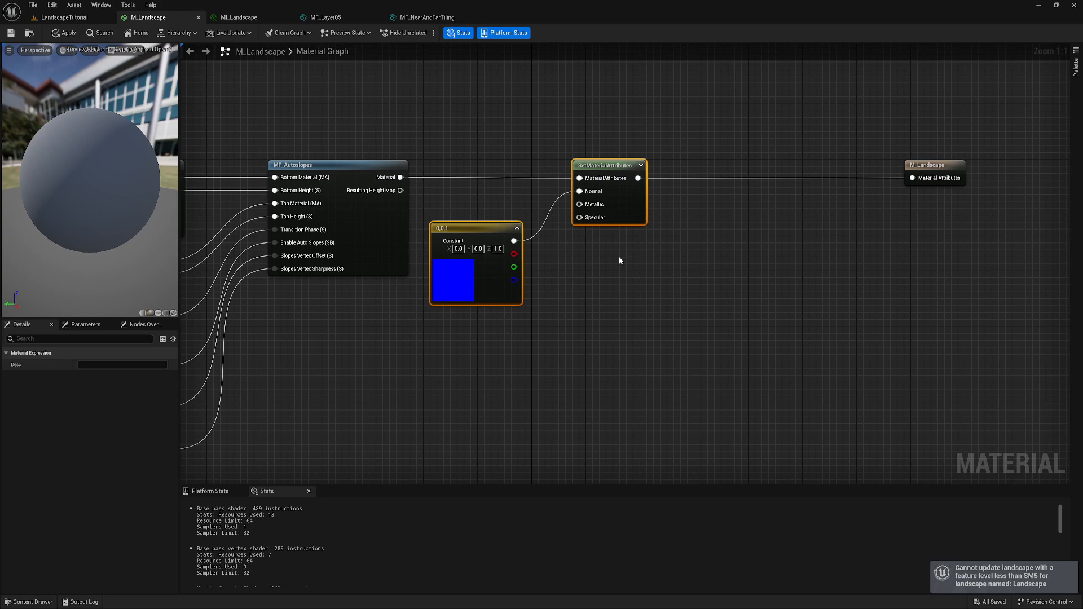
right_drag(597, 273, 625, 313)
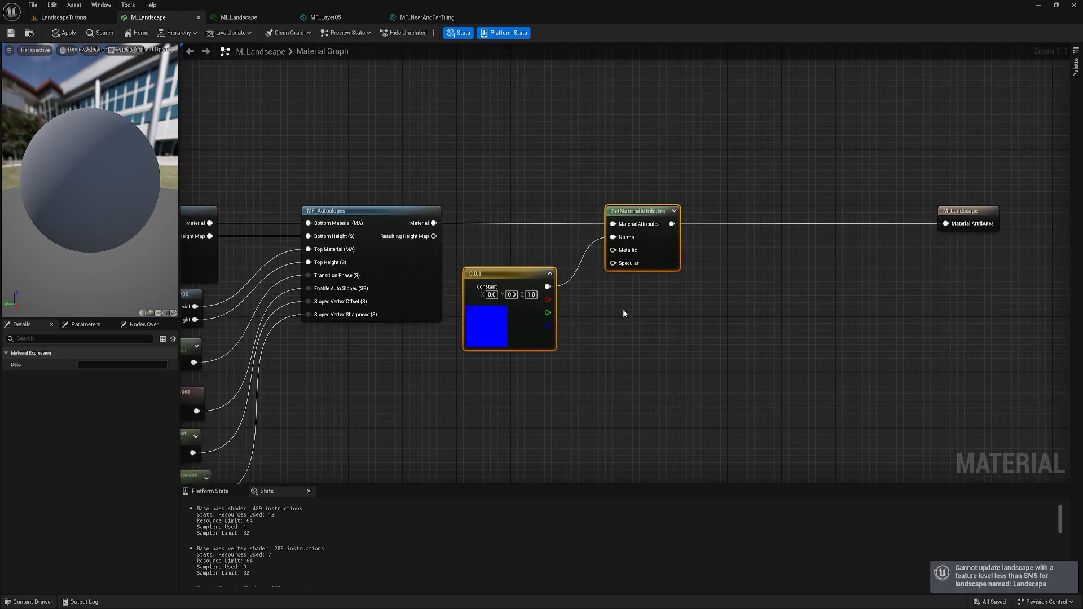
drag(495, 323, 509, 288)
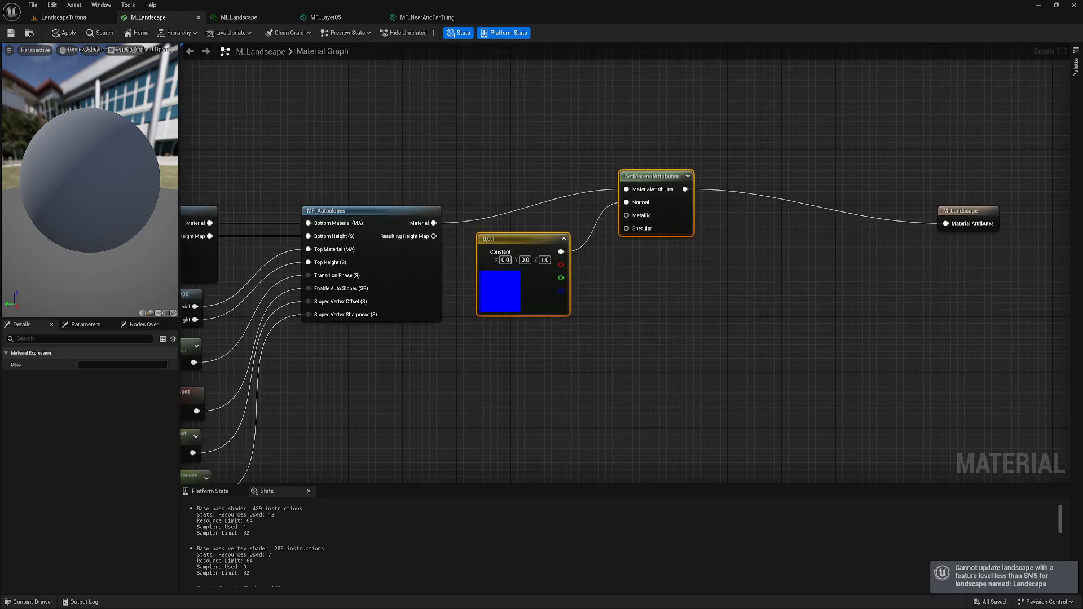
click(564, 240)
drag(676, 211, 684, 243)
click(683, 308)
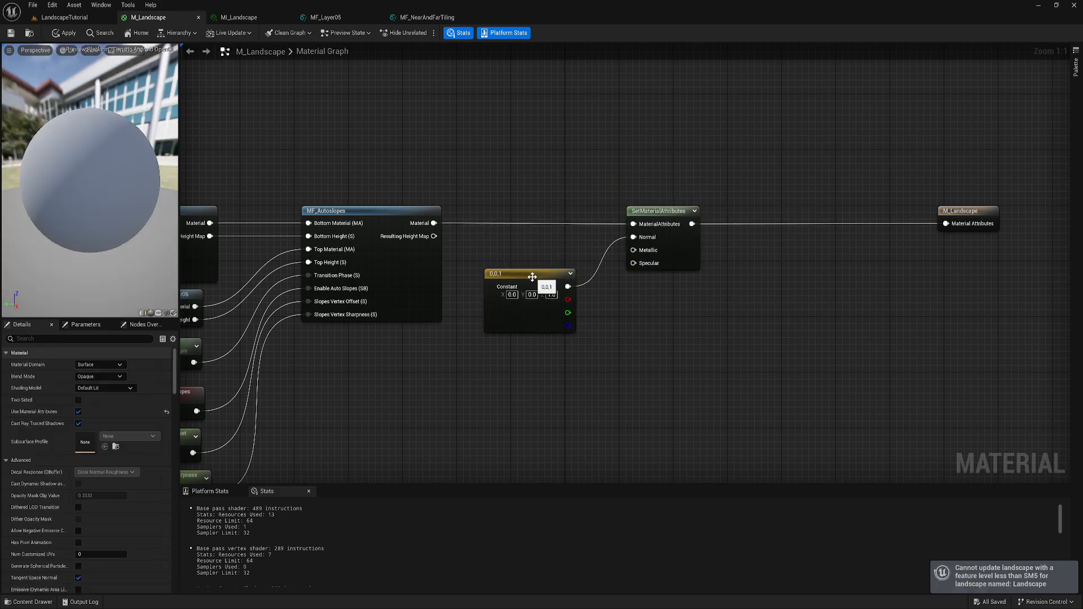
drag(532, 274, 518, 247)
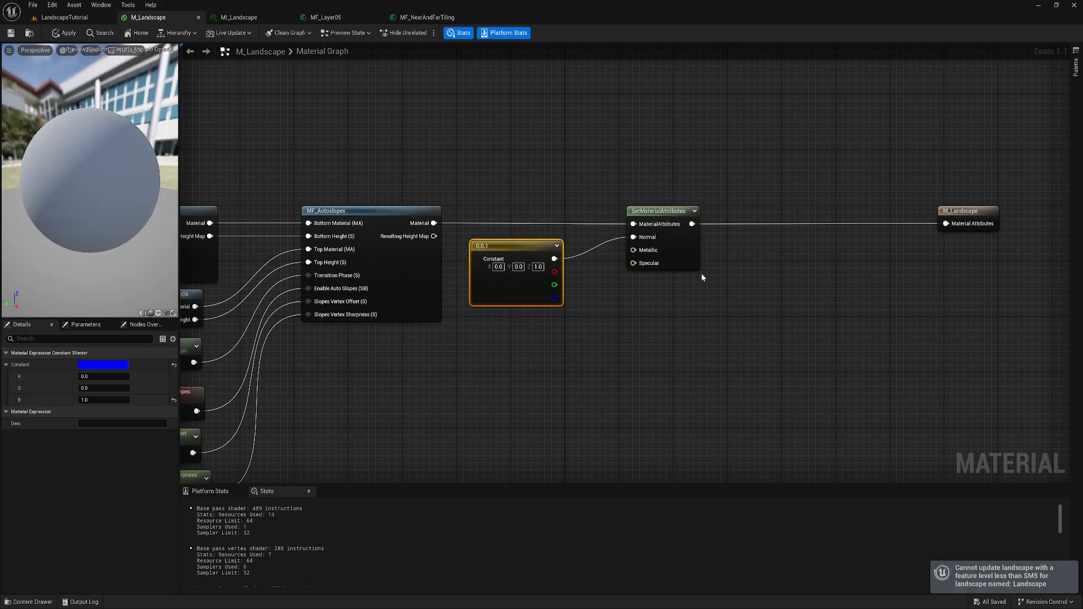
click(596, 320)
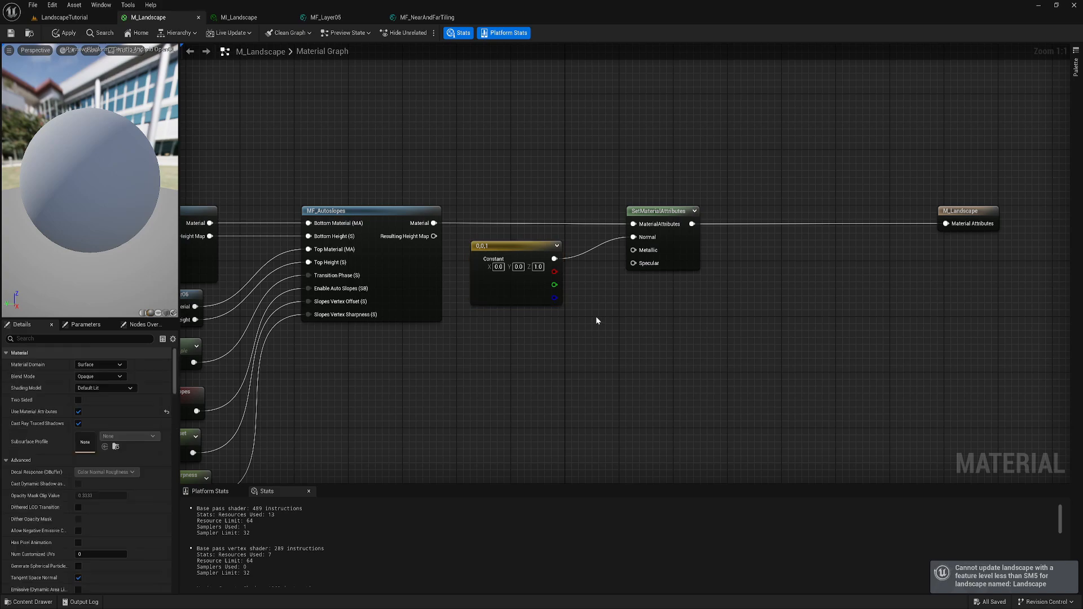
- Add a scalar Constant of 0 below the 0,0,1 vector and connect it to Metallic and Specular on SetMaterialAttributes
key(1)
click(549, 328)
mouse_move(579, 333)
mouse_down()
mouse_move(534, 317)
mouse_move(595, 322)
mouse_up()
drag(635, 250, 634, 250)
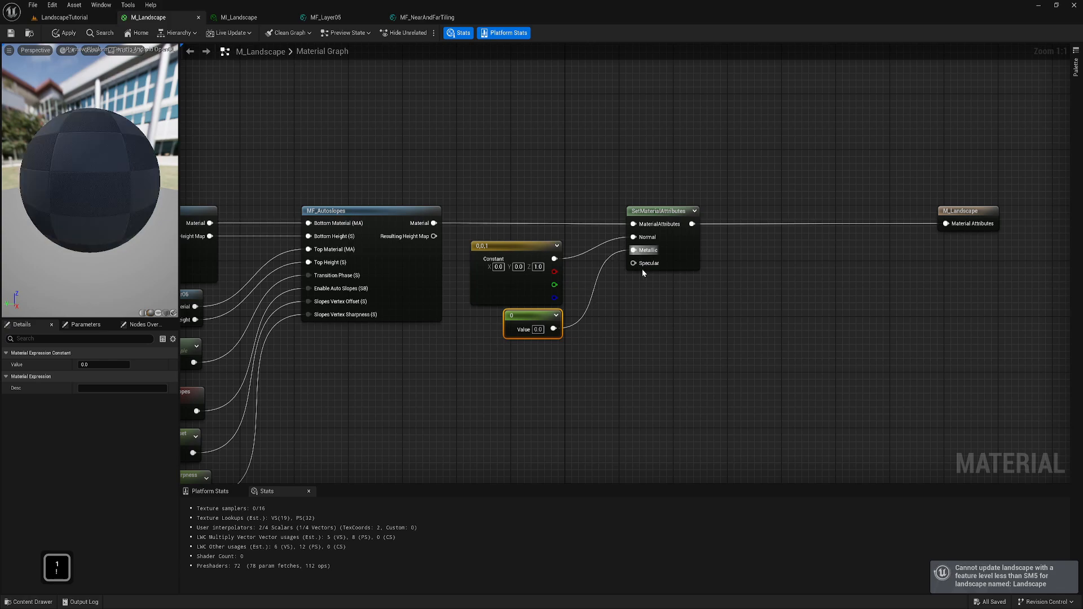
drag(553, 329, 634, 262)
- Add Roughness and AmbientOcclusion to the attribute set types of the SetMaterialAttributes node
click(658, 258)
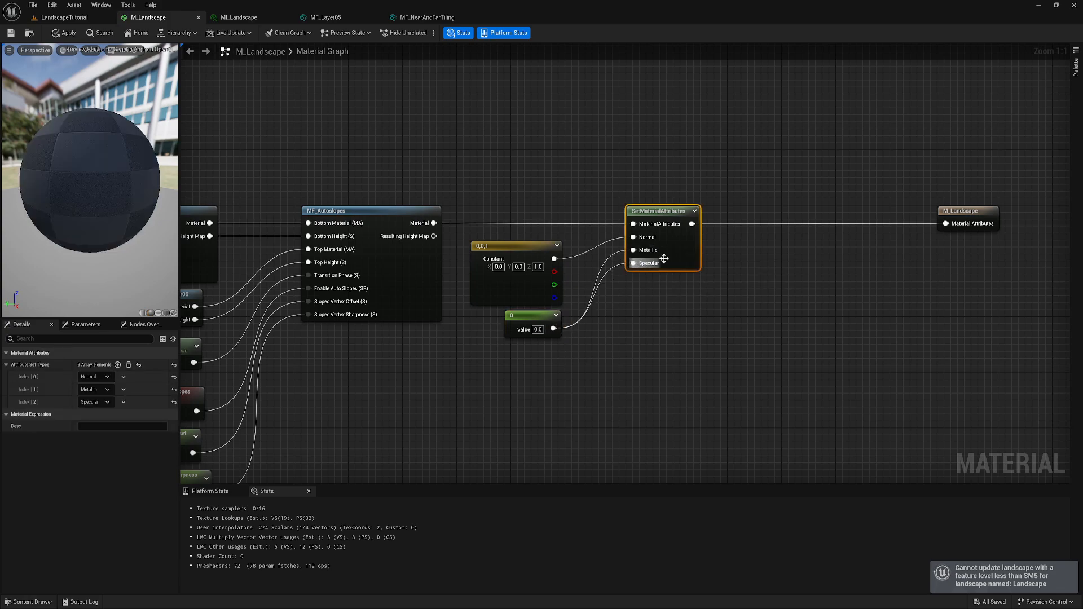
click(117, 365)
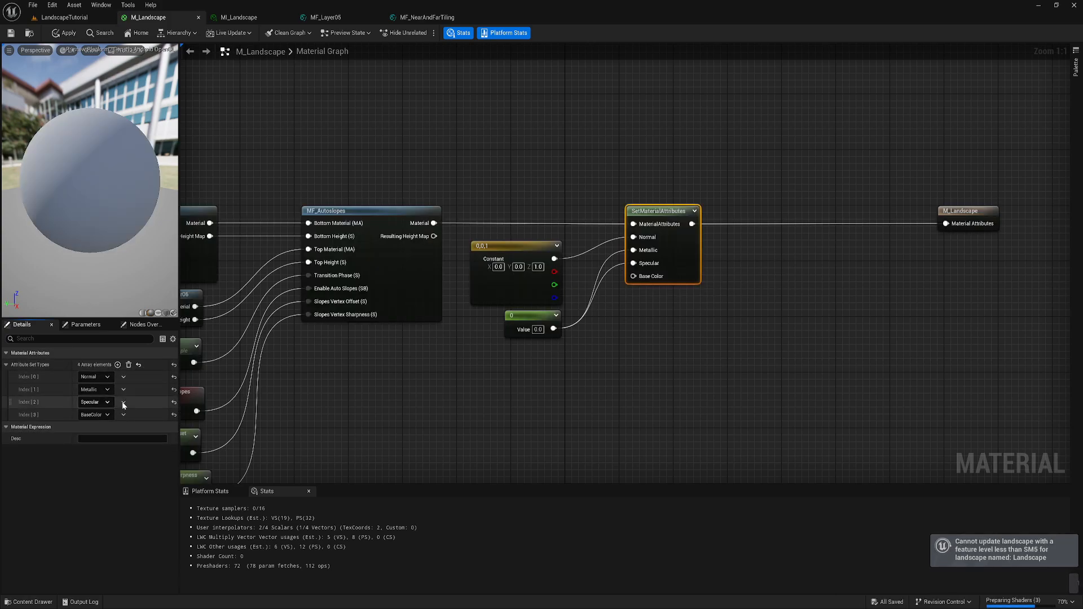
click(93, 416)
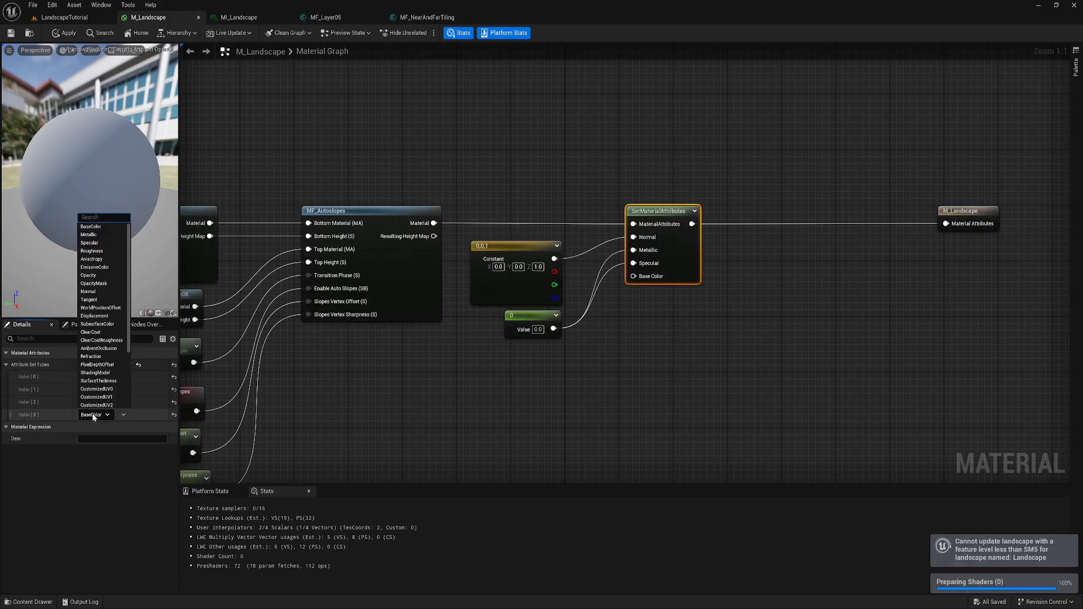
click(92, 251)
click(117, 365)
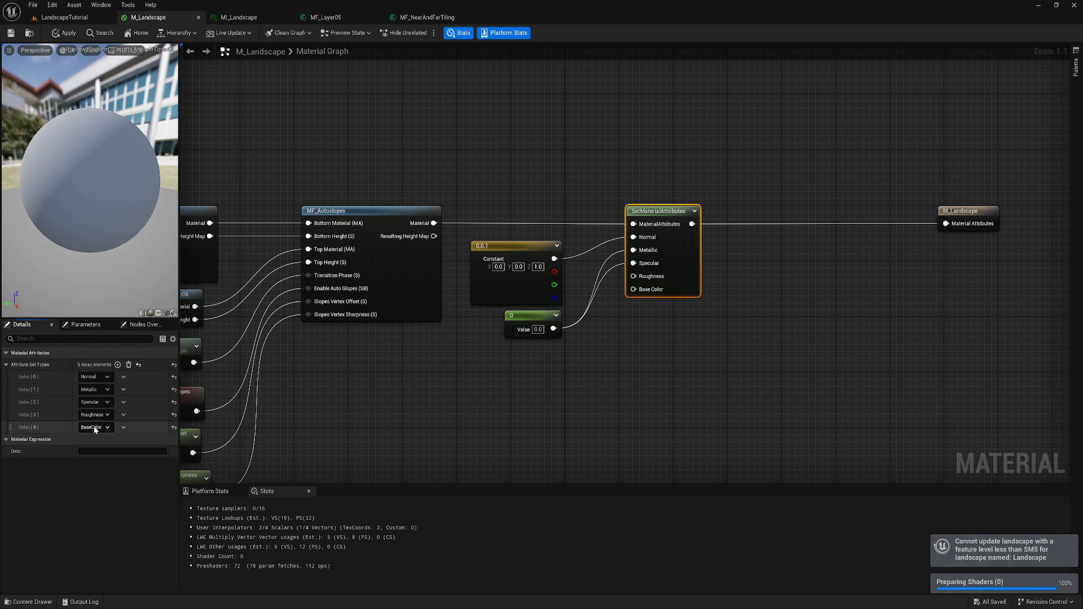
click(94, 427)
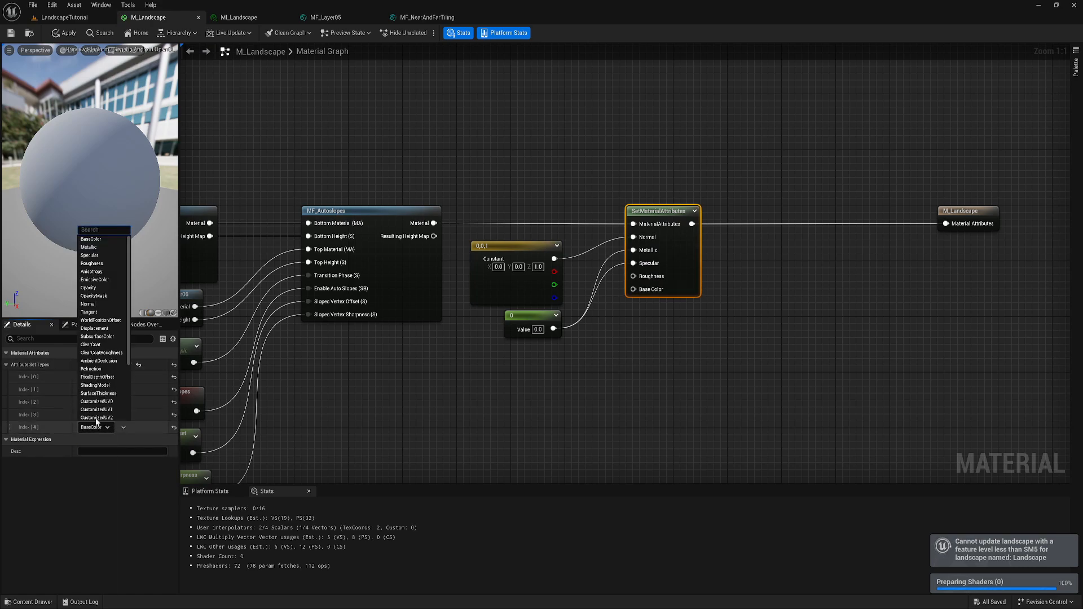
click(100, 368)
click(94, 427)
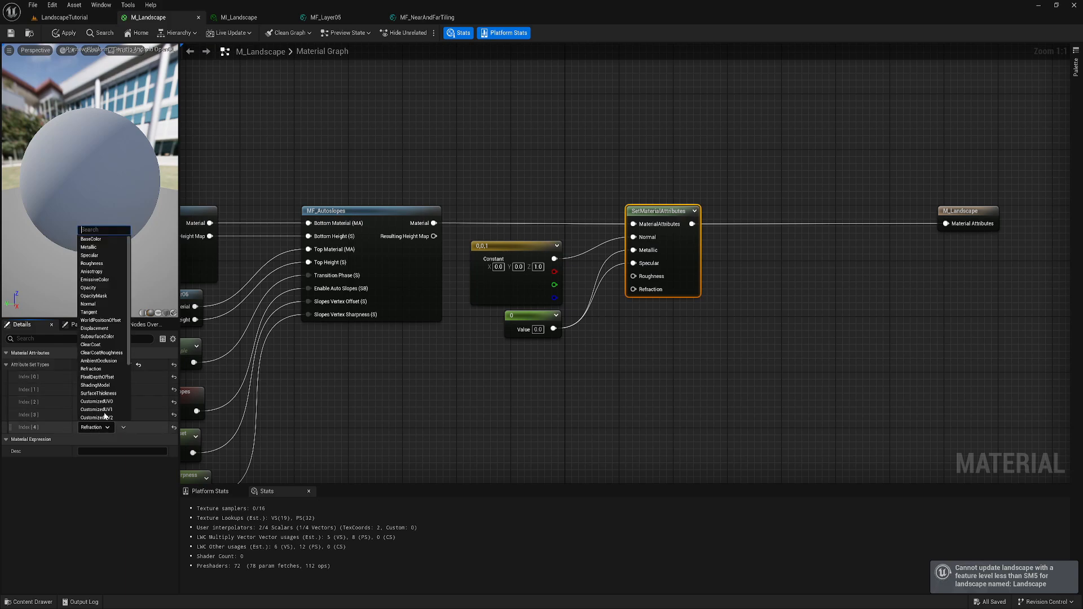
click(96, 362)
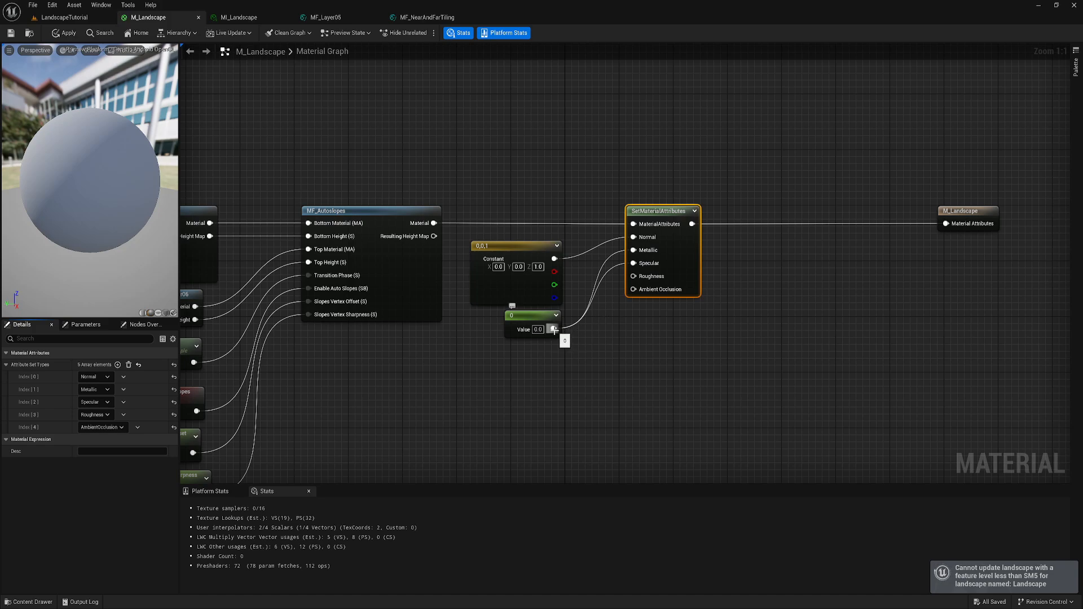
- Add a second scalar Constant with value 1 and connect it to Roughness and Ambient Occlusion on SetMaterialAttributes
click(536, 350)
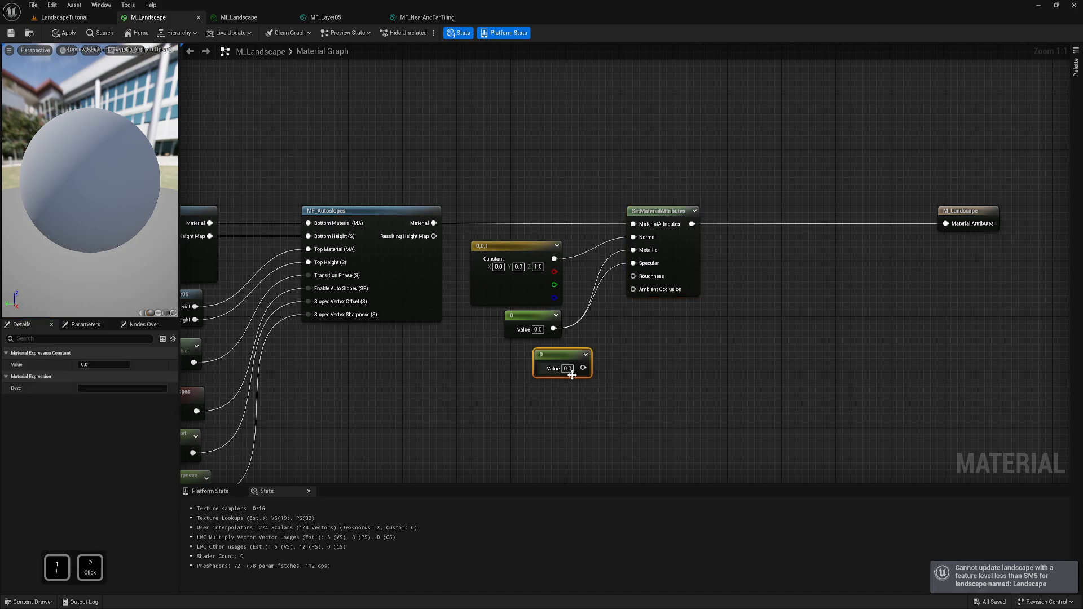
text(1)
drag(583, 368, 632, 290)
drag(577, 355, 547, 352)
click(683, 337)
right_drag(683, 336, 647, 360)
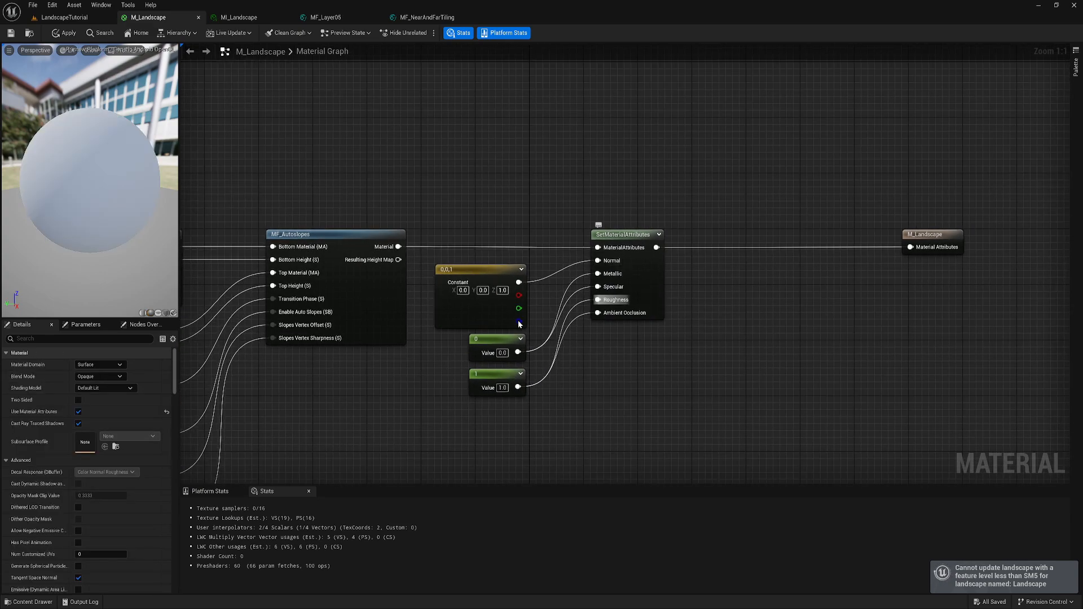
right_drag(592, 381, 519, 375)
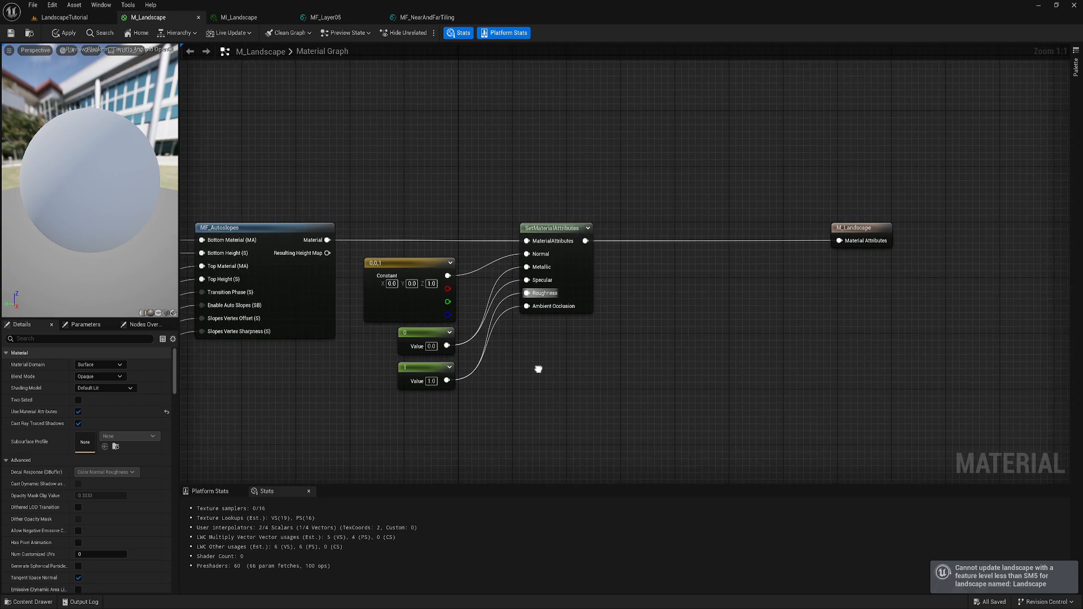
- Add a Feature Level Switch node and place it above the wire between SetMaterialAttributes and M_Landscape
right_click(618, 293)
text(plat)
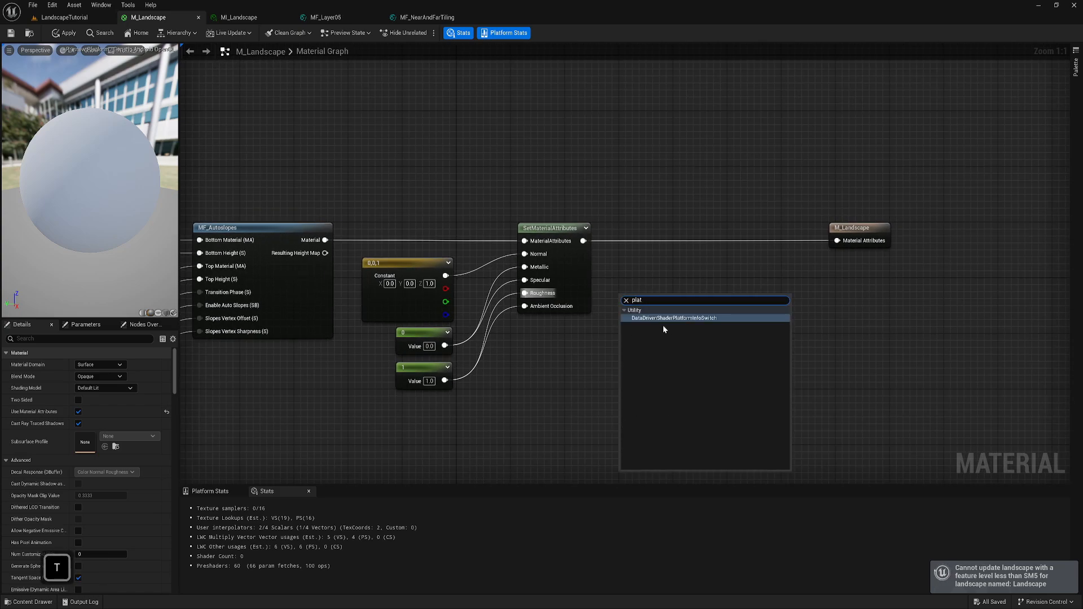
right_click(663, 268)
text(f)
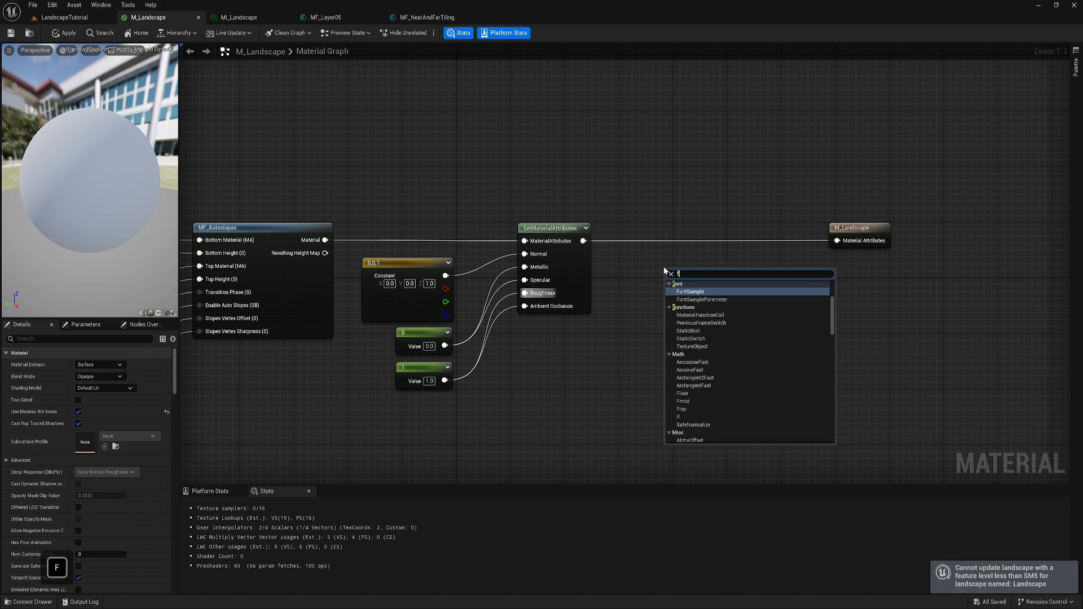
text(eatu)
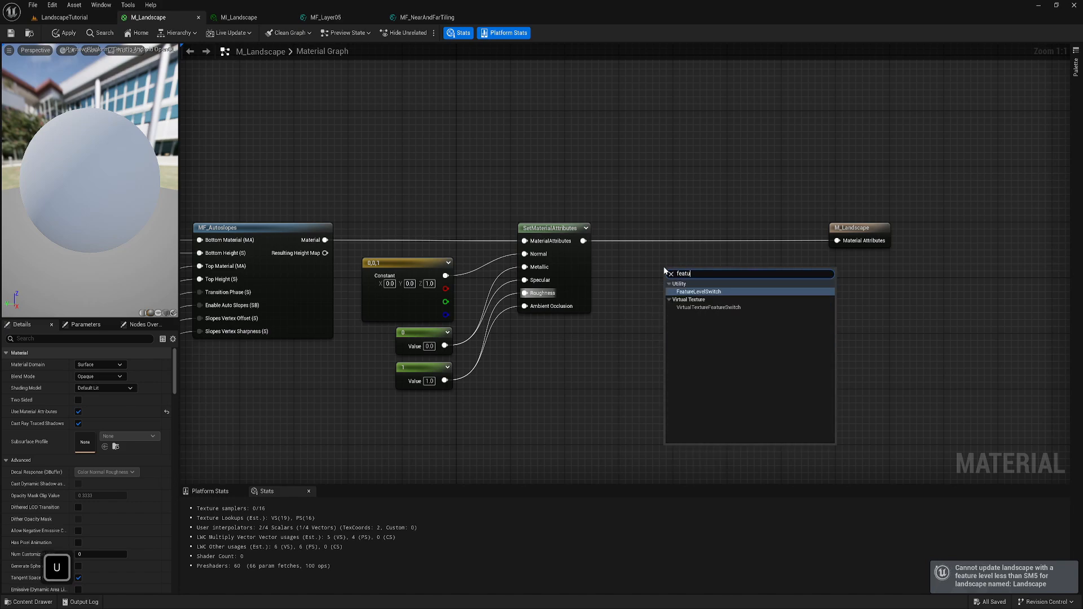
click(689, 291)
drag(709, 311, 719, 284)
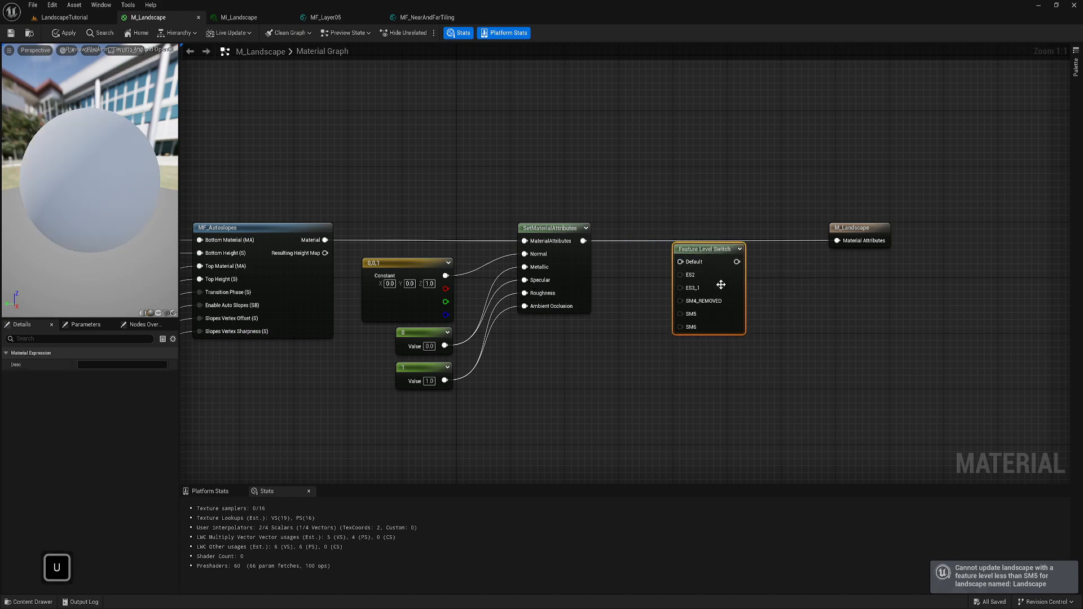
right_drag(791, 315, 773, 333)
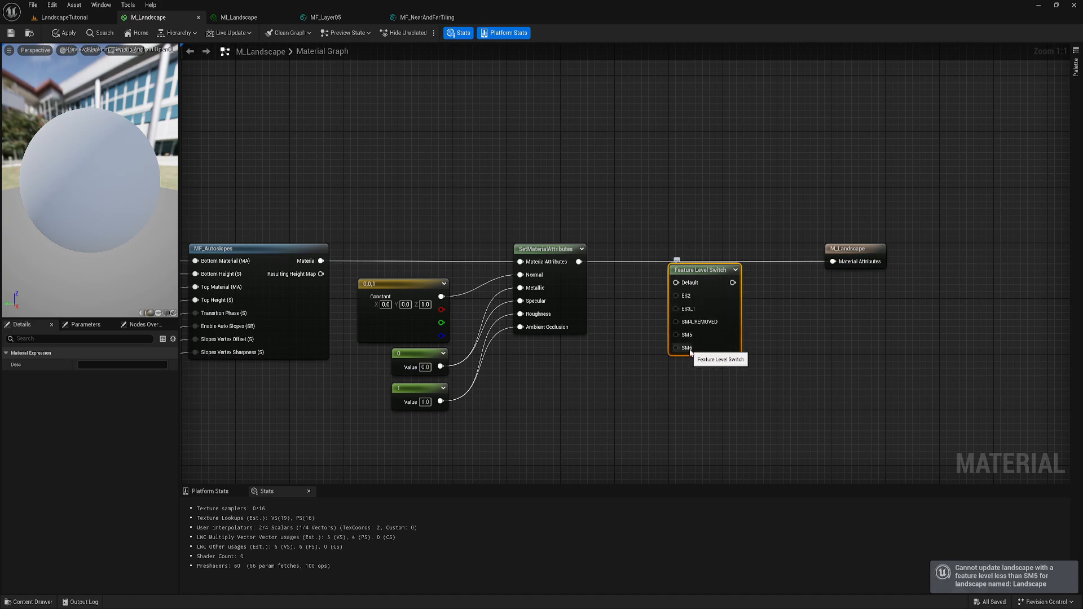
right_drag(626, 319, 603, 354)
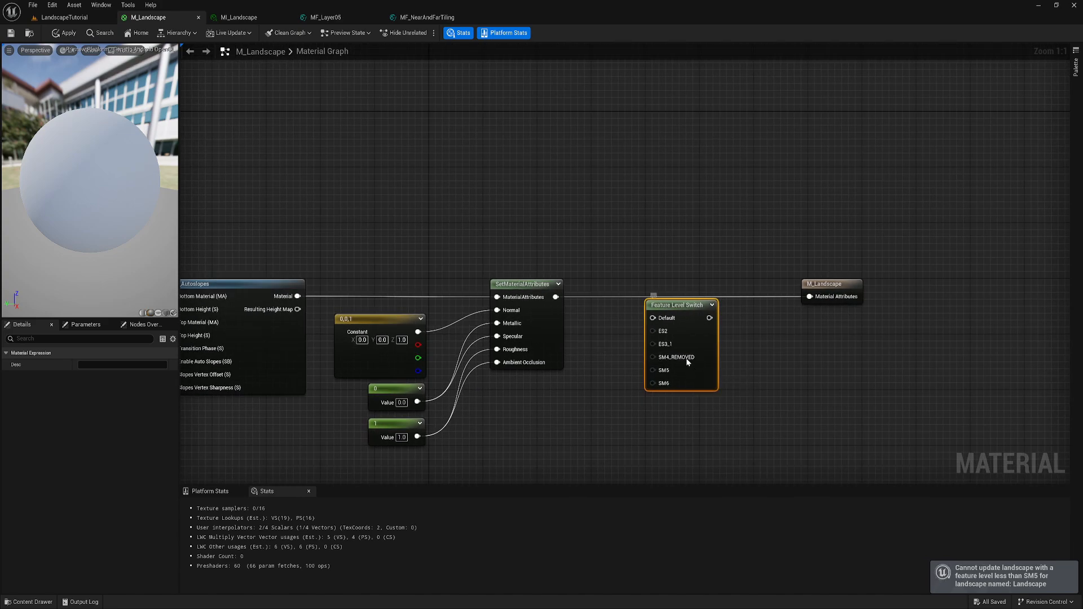
drag(692, 370, 647, 269)
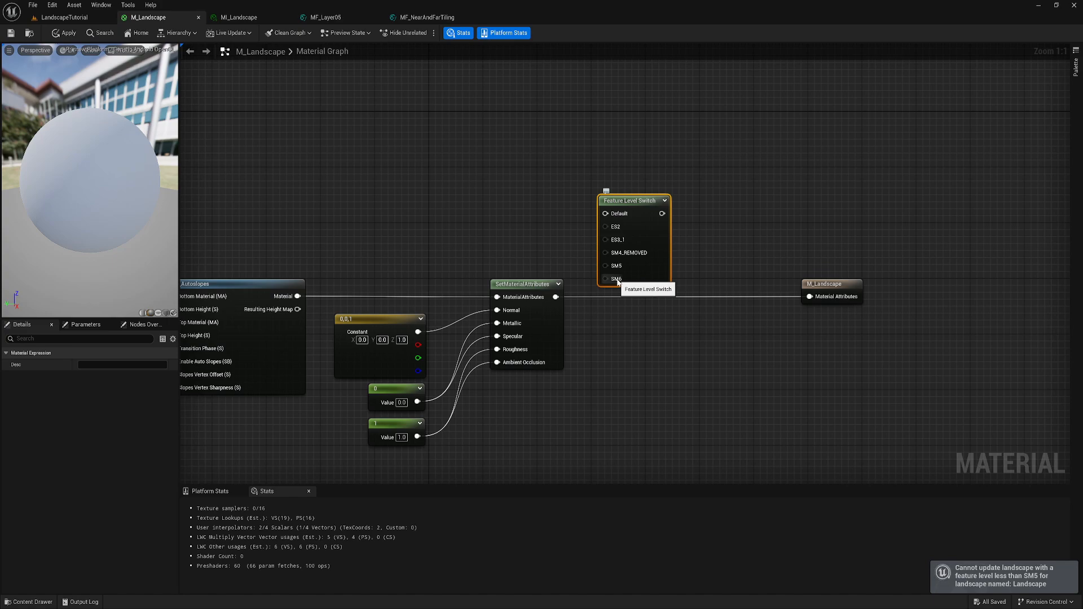
- Connect the Material output of MF_Autoslopes to the Default, SM5 and SM6 inputs of the Feature Level Switch
right_drag(512, 253, 518, 273)
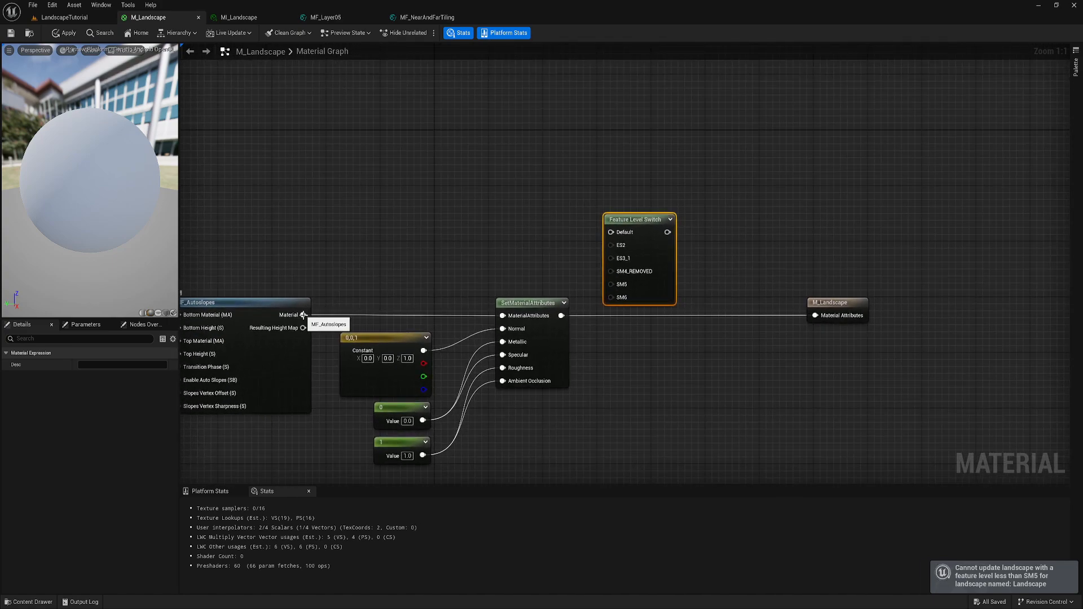
drag(303, 315, 630, 185)
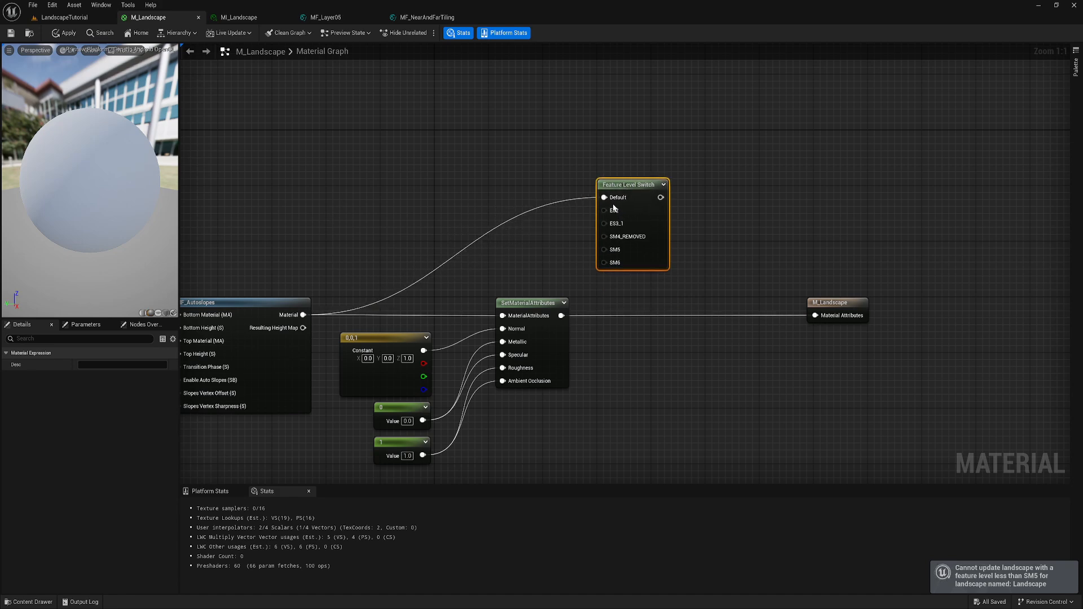
drag(299, 319, 605, 250)
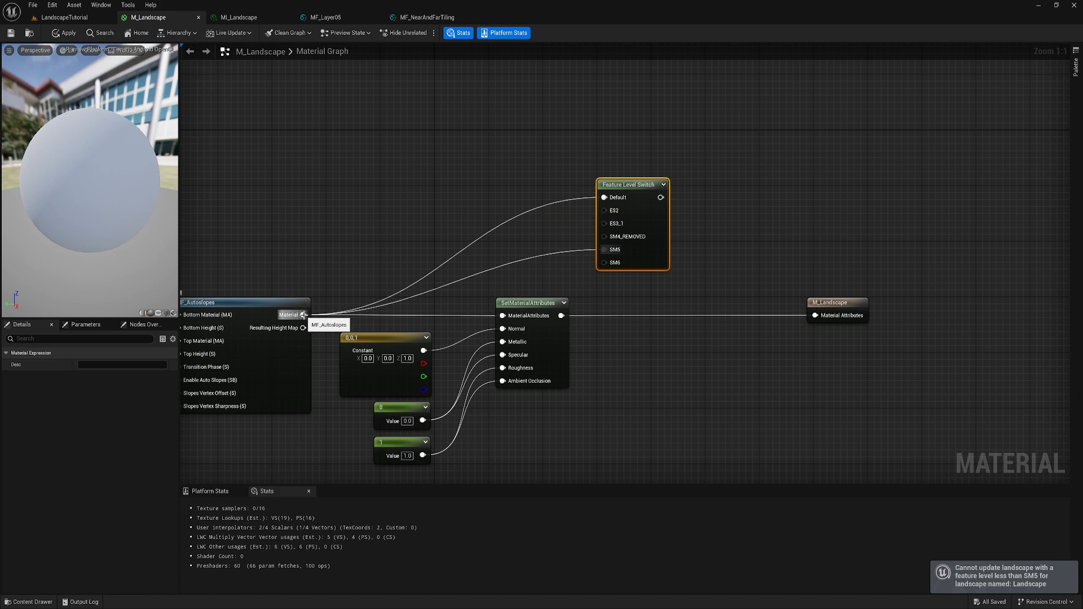
drag(303, 315, 608, 263)
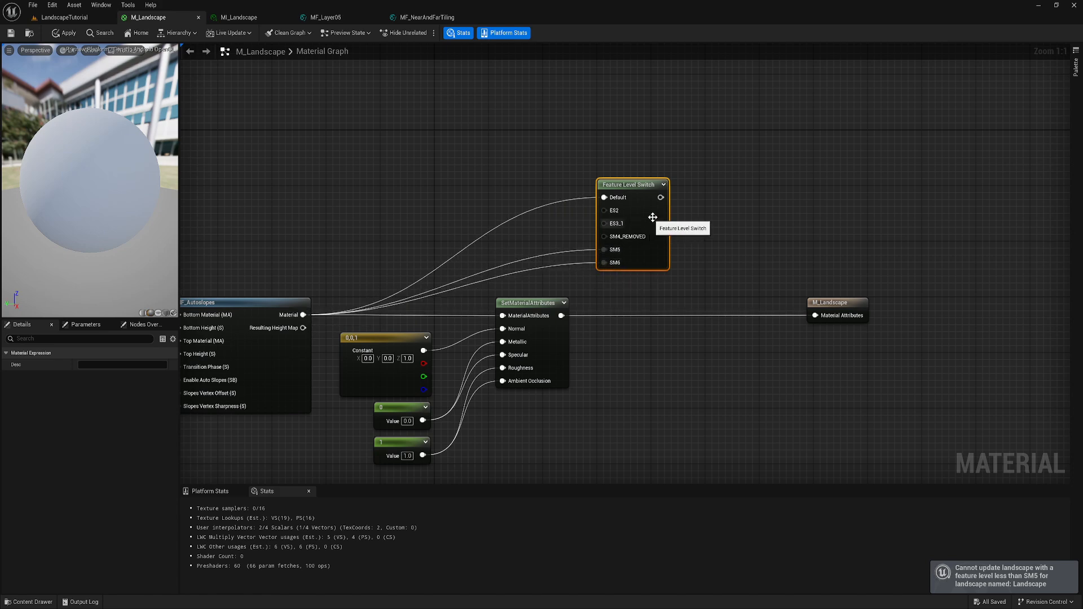
- Connect SetMaterialAttributes to the switch's ES2 and ES3_1 inputs, and the switch's output to Material Attributes on M_Landscape
drag(653, 217, 672, 231)
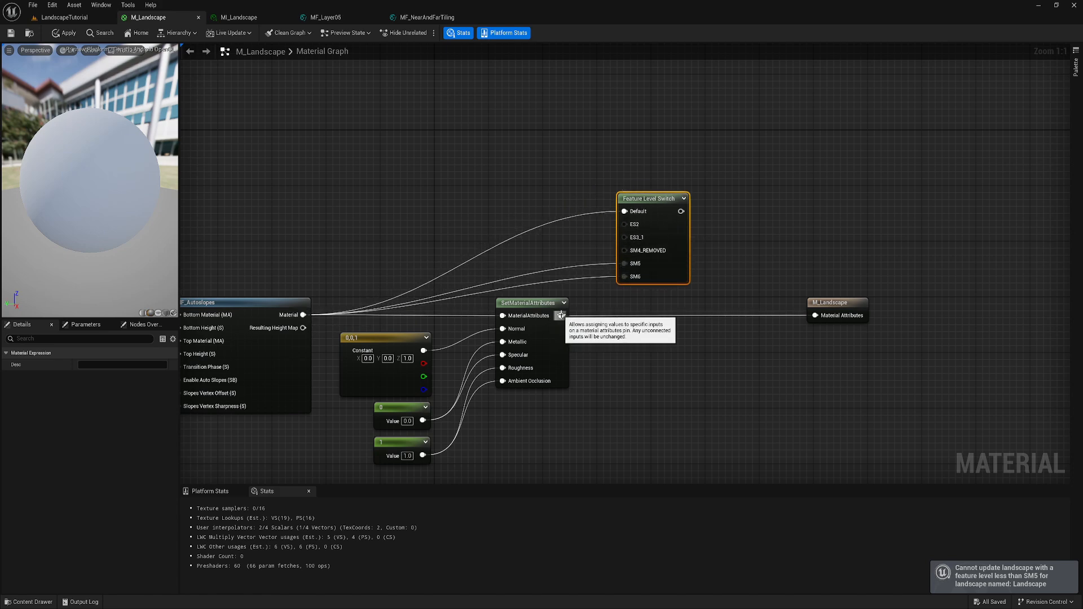
mouse_move(561, 315)
mouse_down()
mouse_move(624, 224)
mouse_move(590, 310)
mouse_move(561, 315)
mouse_up()
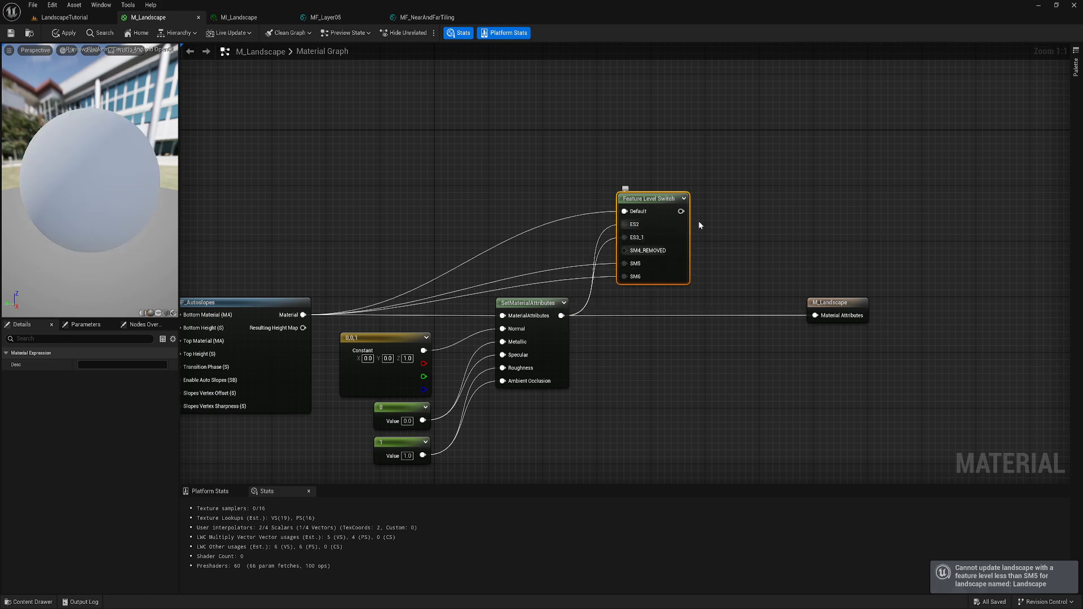
drag(681, 211, 751, 202)
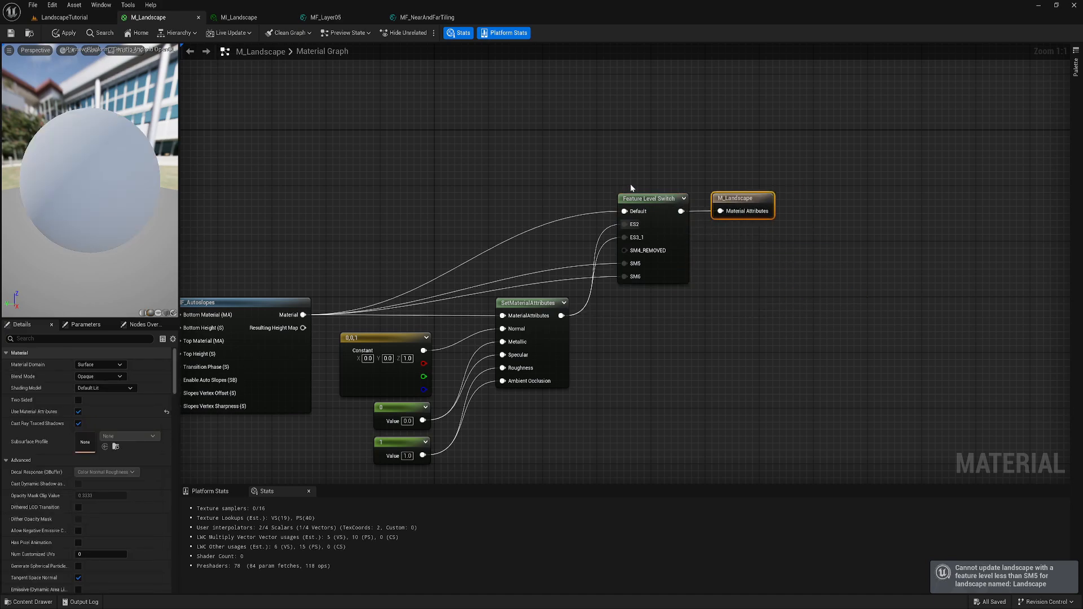
- Align the Feature Level Switch and M_Landscape nodes with MF_Autoslopes, and move SetMaterialAttributes with its constants below the wires
right_drag(541, 322, 517, 290)
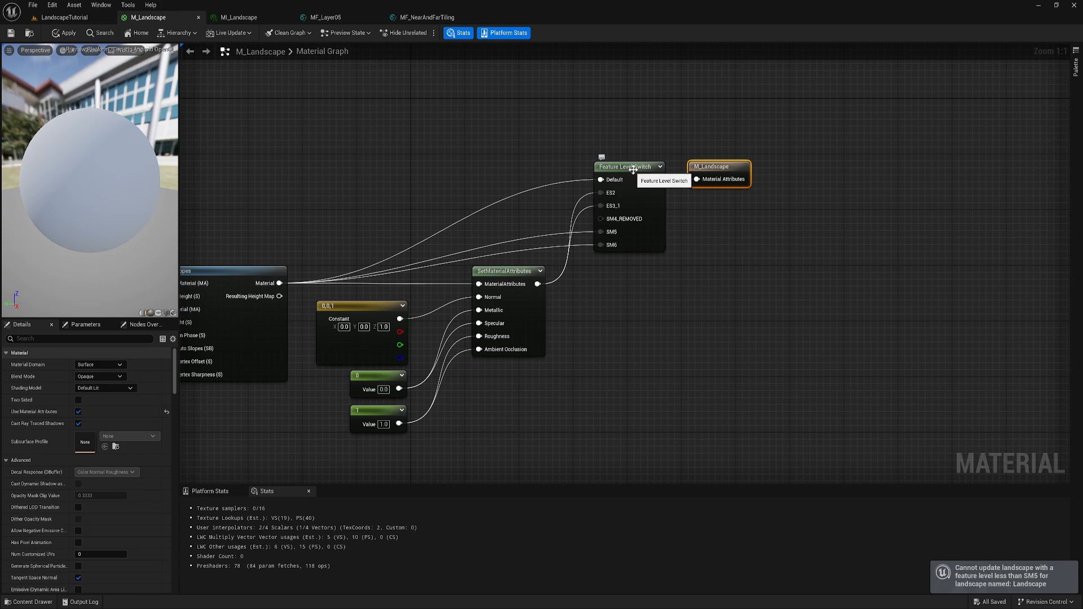
drag(612, 131, 719, 212)
drag(634, 167, 684, 286)
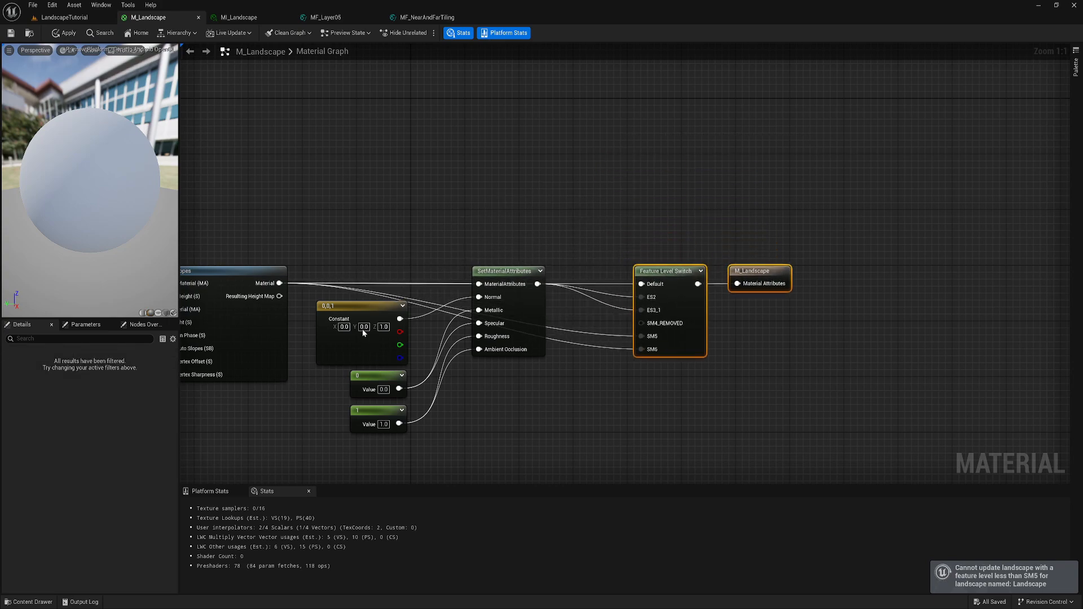
drag(368, 459, 513, 383)
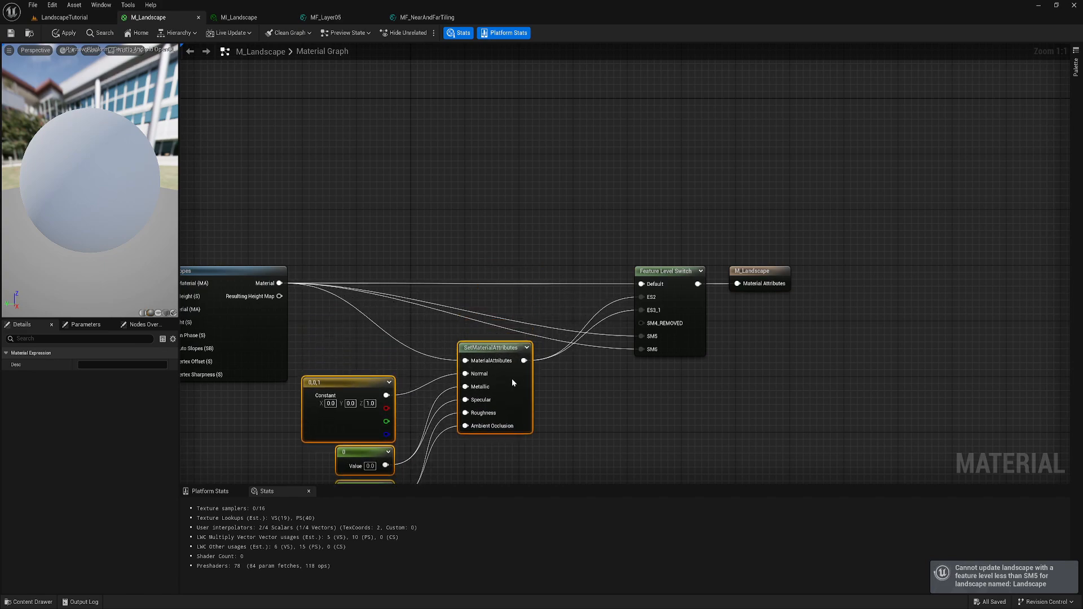
right_drag(566, 301, 513, 296)
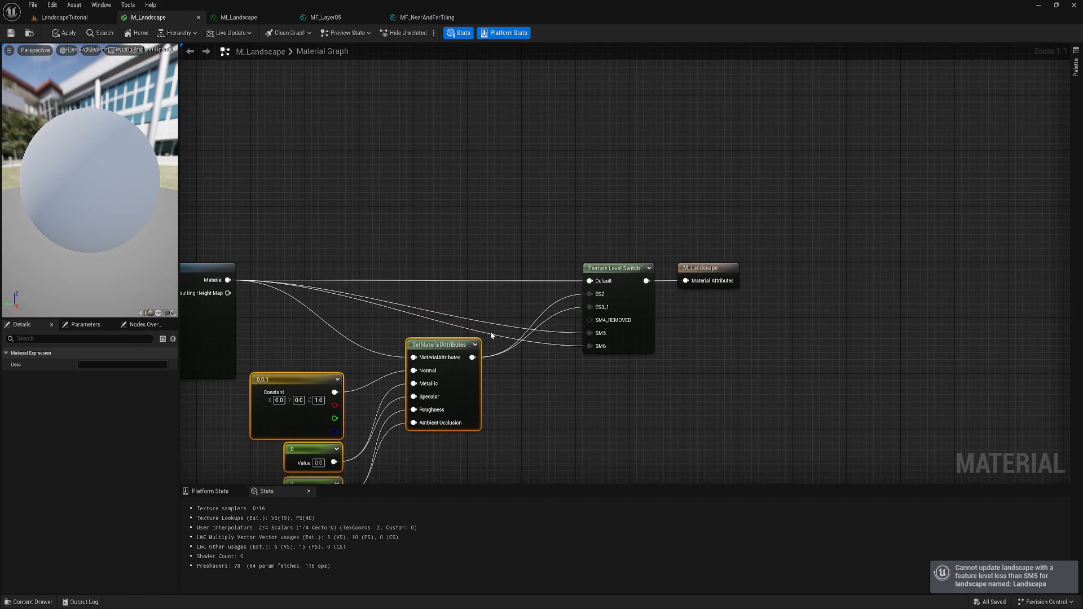
- Add a reroute point for the SetMaterialAttributes output in front of the Feature Level Switch, feeding both ES2 and ES3_1
right_drag(396, 382, 447, 319)
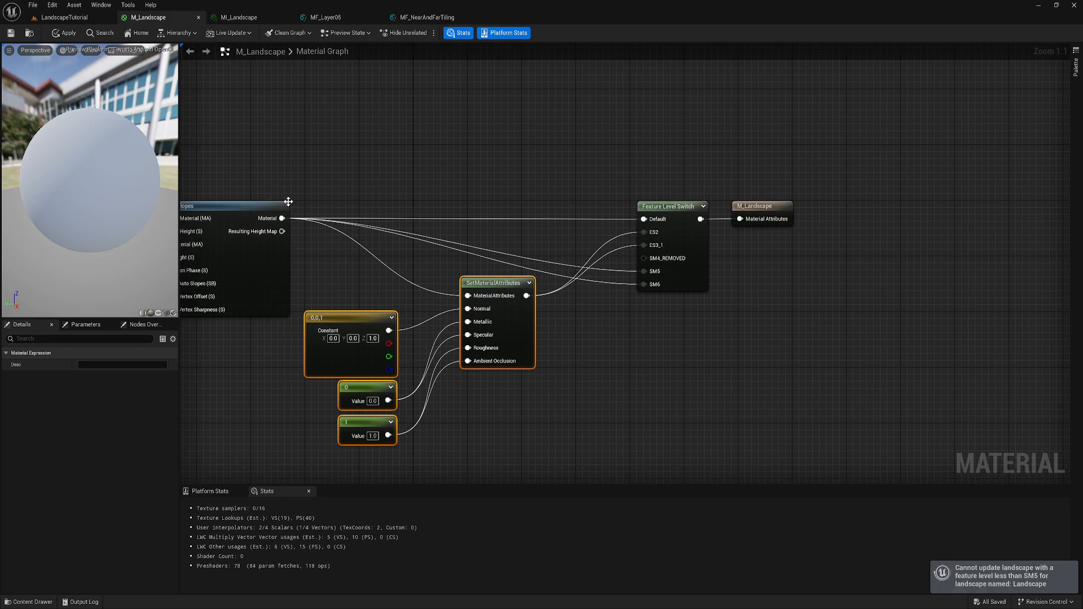
right_drag(327, 177, 352, 209)
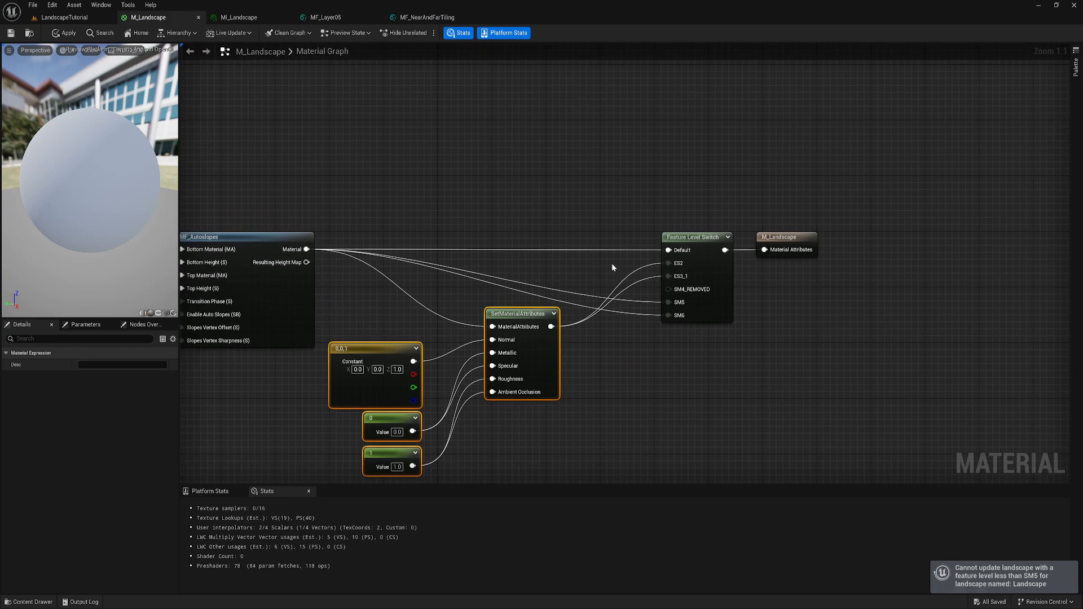
double_click(634, 284)
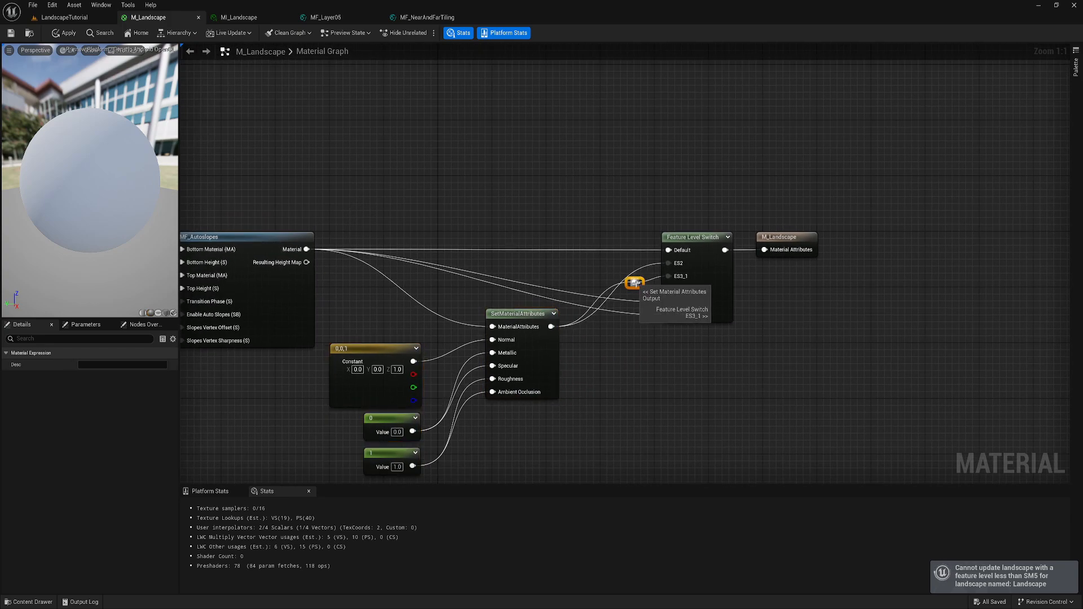
drag(642, 284, 641, 277)
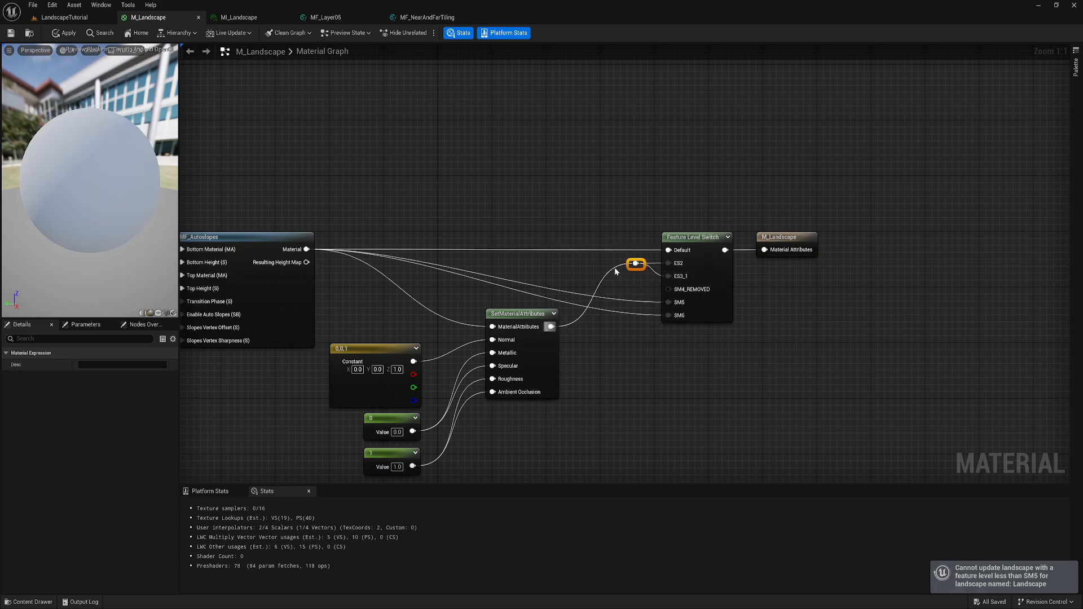
- Add a reroute point on the wire from MF_Autoslopes to Default and feed the switch's SM5 and SM6 inputs from it
double_click(588, 249)
drag(590, 250, 668, 302)
drag(589, 250, 669, 316)
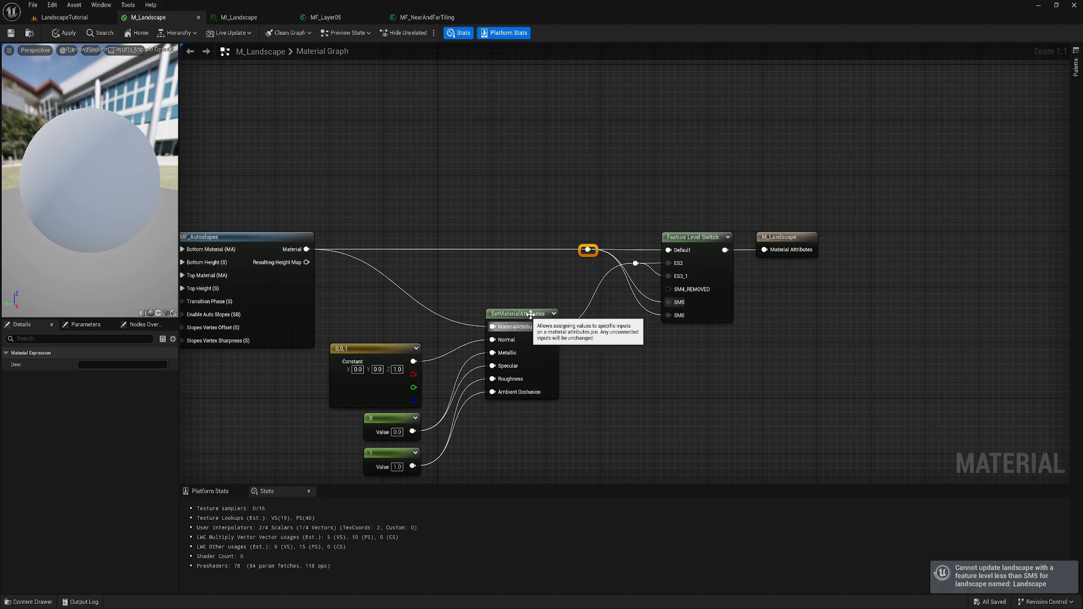
- Move SetMaterialAttributes and its constants up under the main wire, and feed its MaterialAttributes input from a new reroute point on that wire
drag(531, 314, 552, 271)
drag(324, 342, 434, 386)
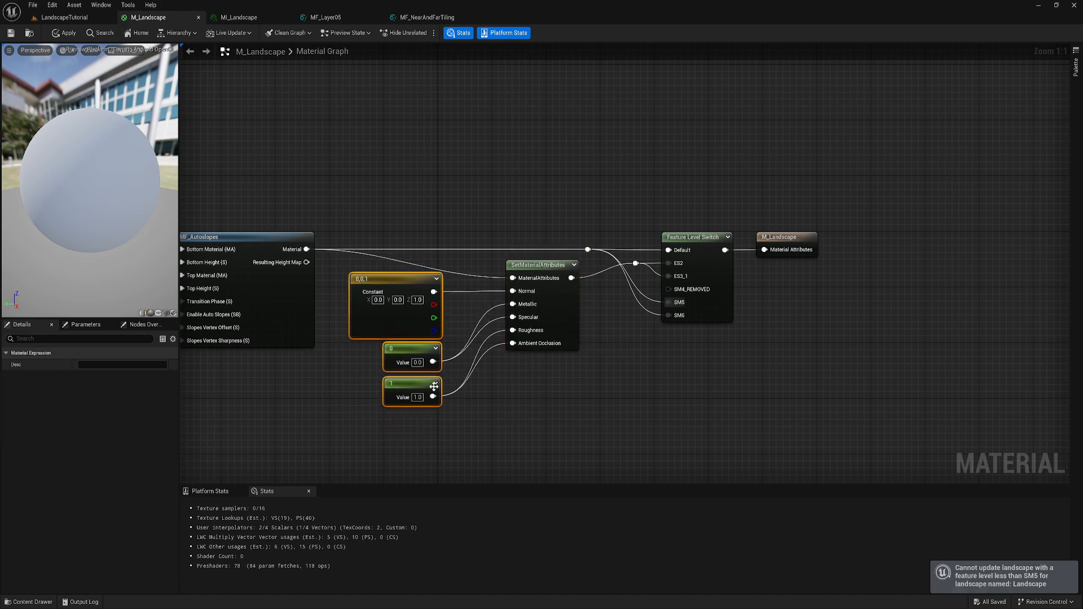
double_click(465, 249)
drag(466, 249, 490, 269)
drag(472, 254, 432, 389)
drag(410, 280, 437, 279)
- Save M_Landscape and switch to the LandscapeTutorial level
click(664, 207)
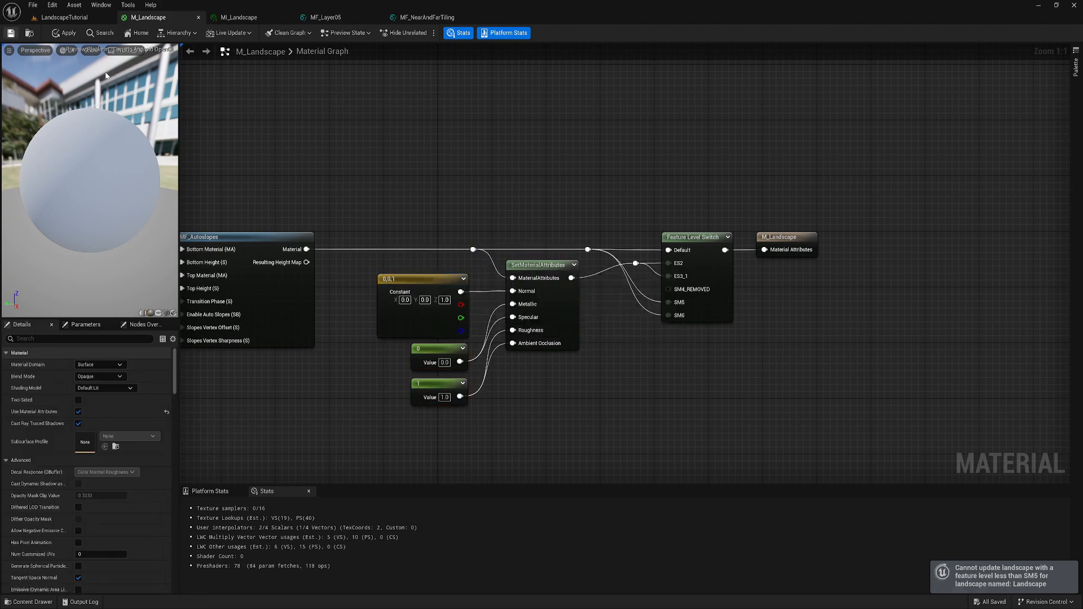
key(ctrl+s)
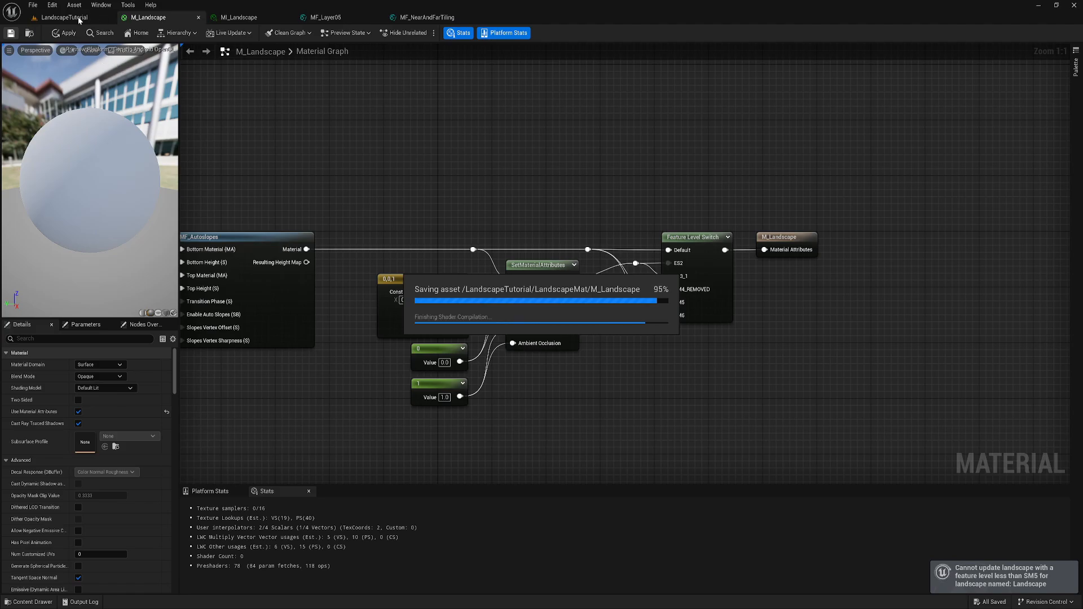
click(64, 17)
- Fly around the level in the Android mobile preview and examine the landscape's grass, cliffs and lakeshore
key(d)
key(a)
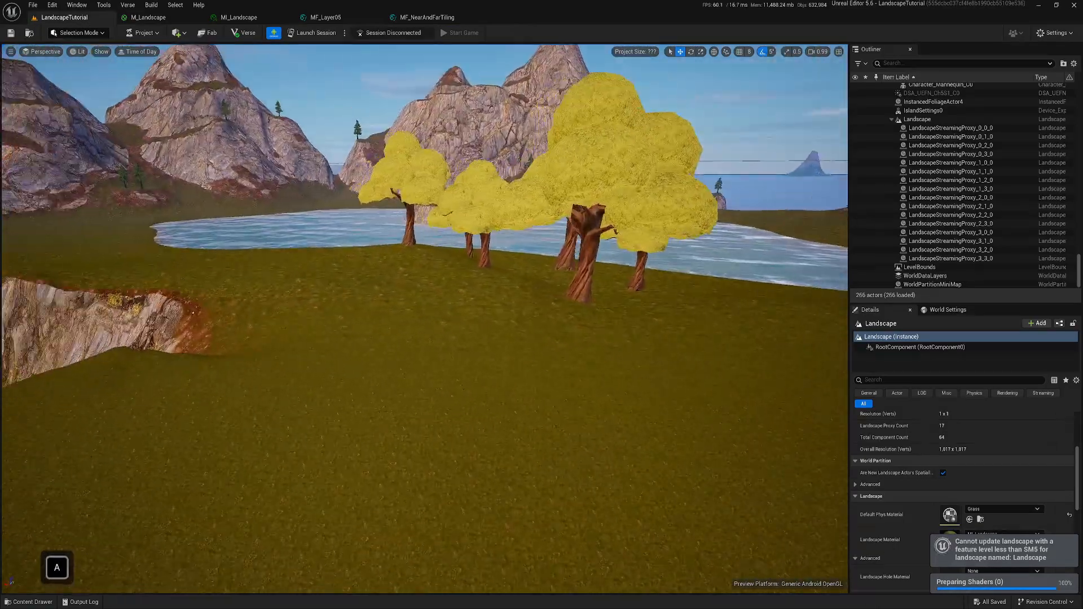
key(w)
key(a)
key(d)
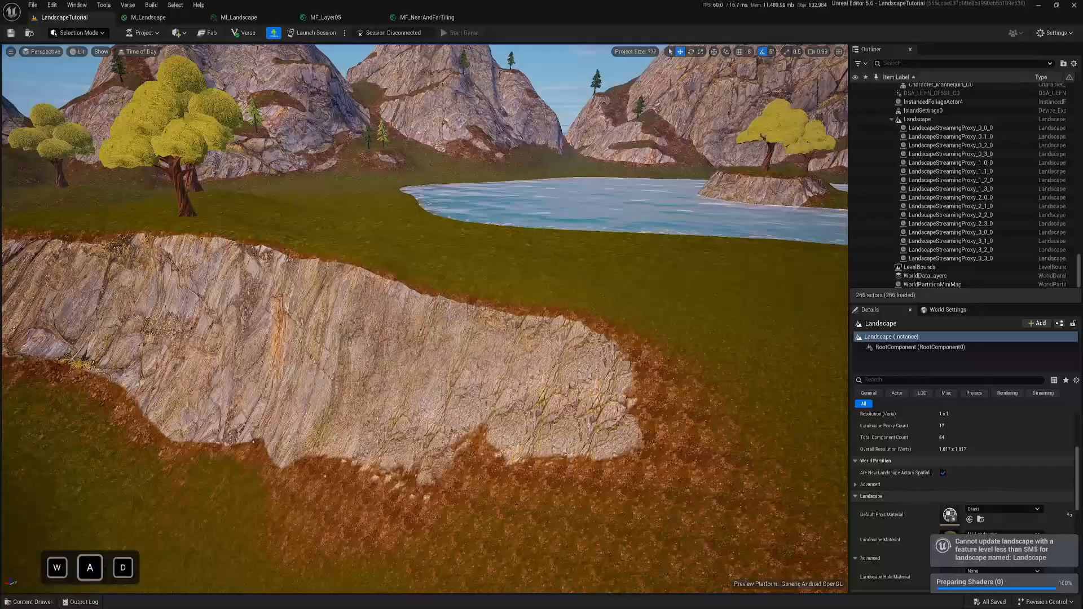
scroll(424, 319, down, 1)
key(d)
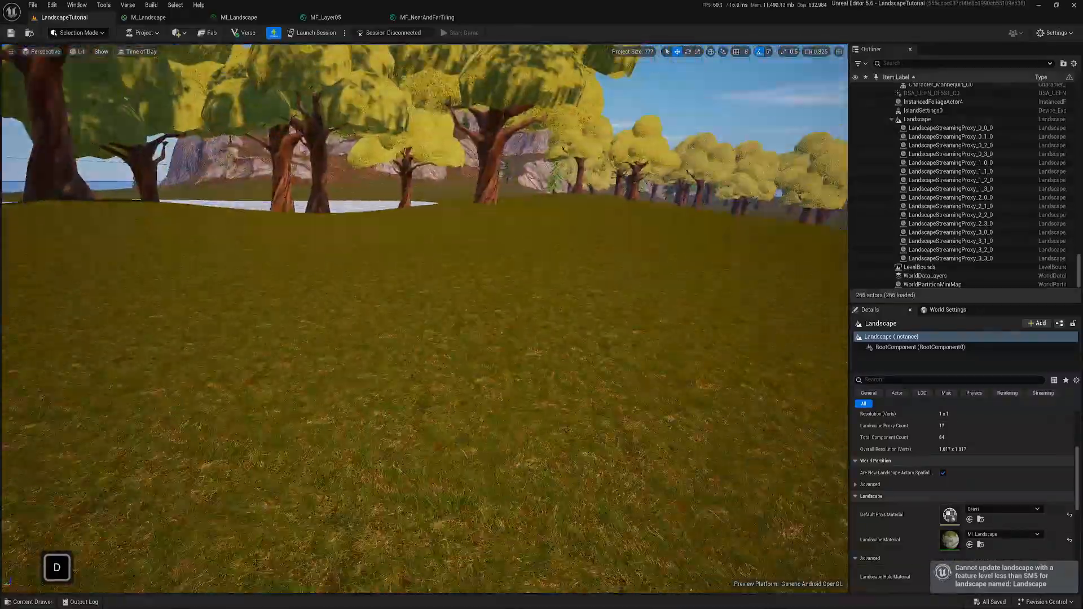
scroll(404, 375, down, 1)
key(w)
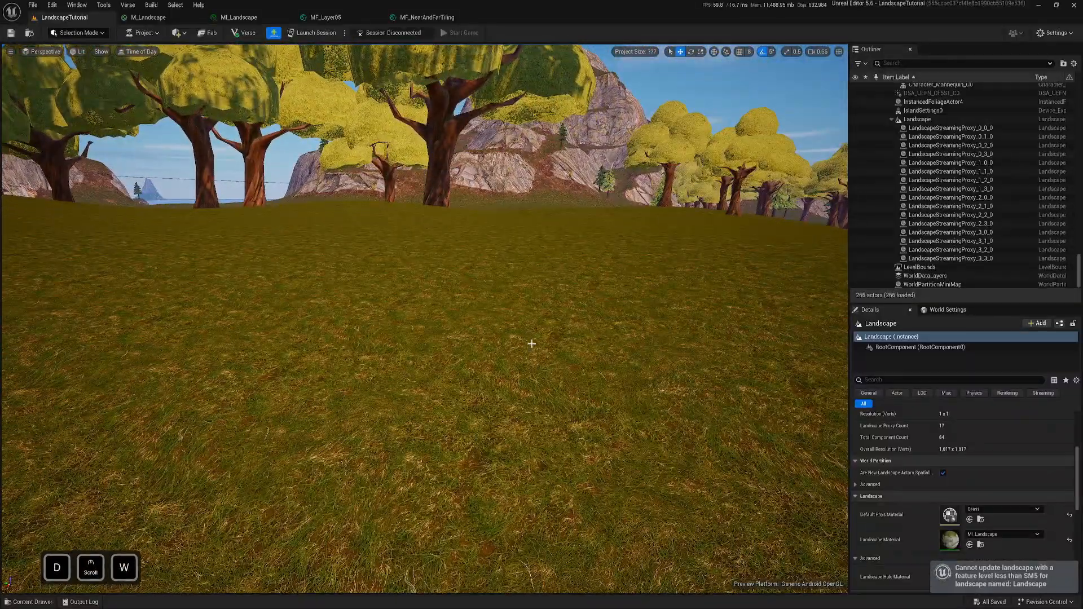
key(s)
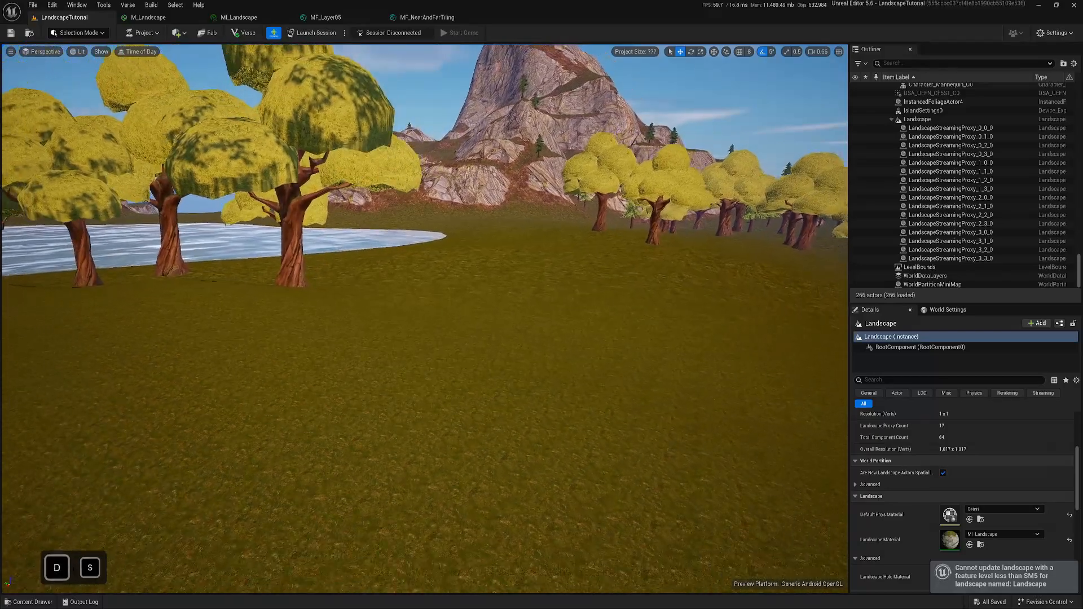
key(e)
key(w)
key(q)
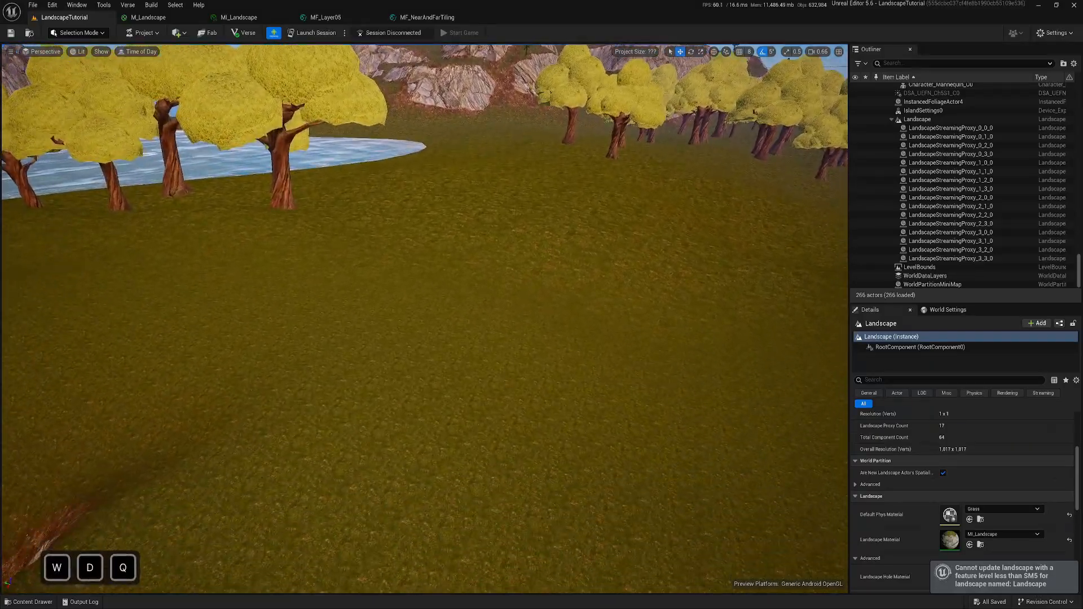
key(s)
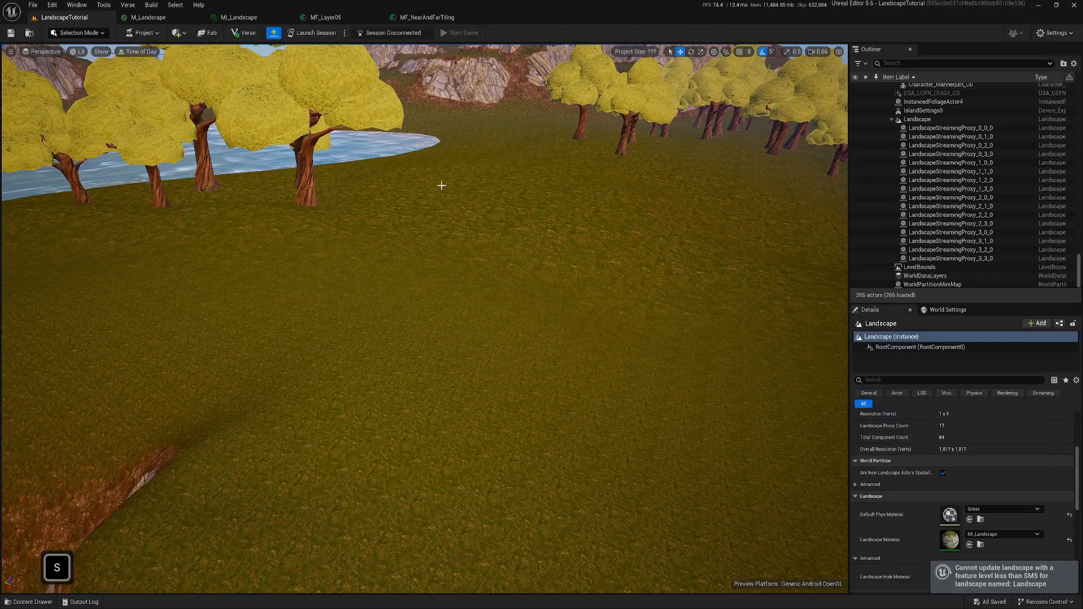
key(w)
key(d)
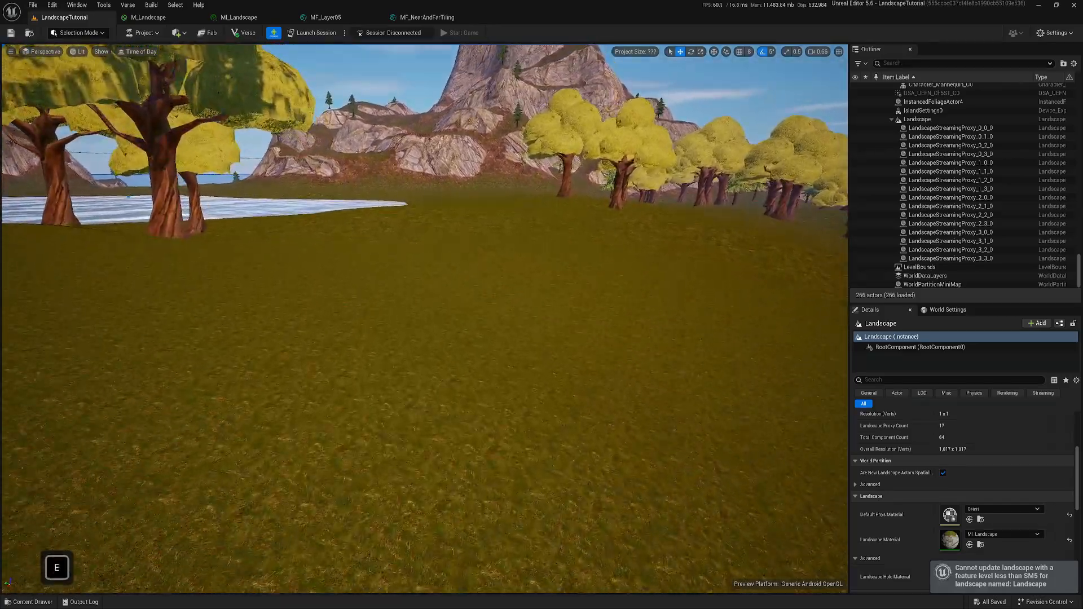
key(s)
key(e)
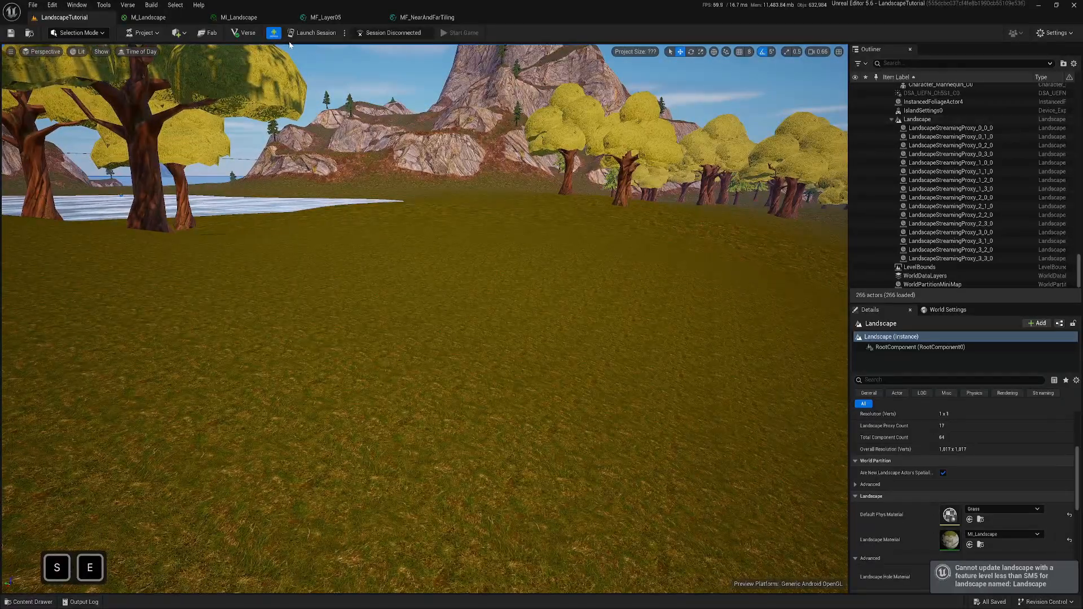
- Turn off the mobile preview and examine the landscape at high scalability, moving in on the rocky slope
click(274, 33)
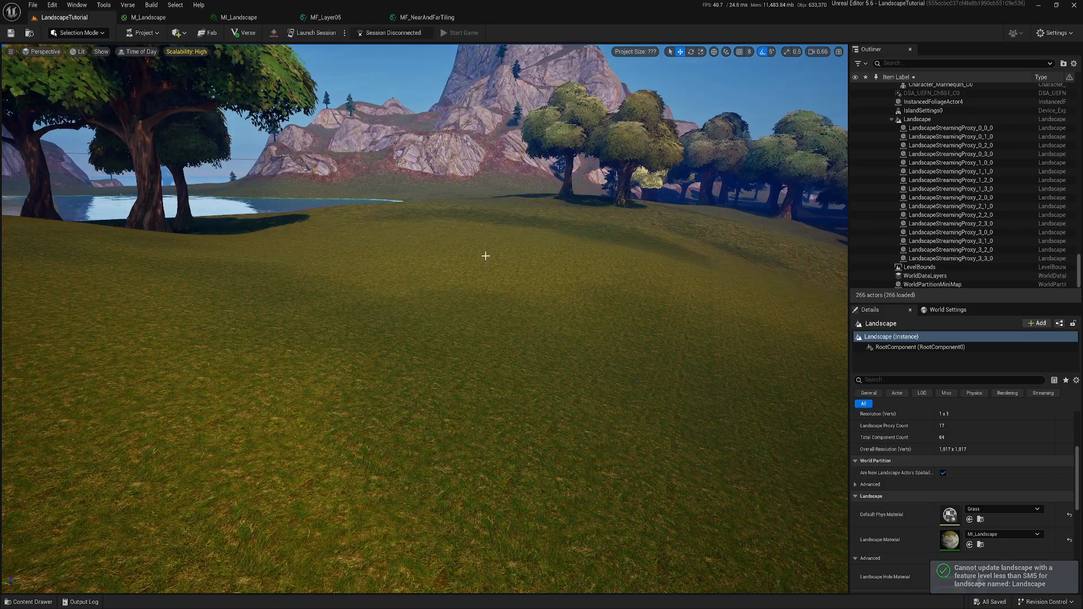
right_drag(486, 254, 480, 325)
key(w)
key(e)
scroll(480, 263, up, 1)
key(d)
key(a)
key(s)
key(e)
key(w)
scroll(483, 297, down, 1)
scroll(479, 322, down, 1)
key(s)
- Open the Landscape actor's MI_Landscape material instance in a separate window, and make that window taller
click(486, 327)
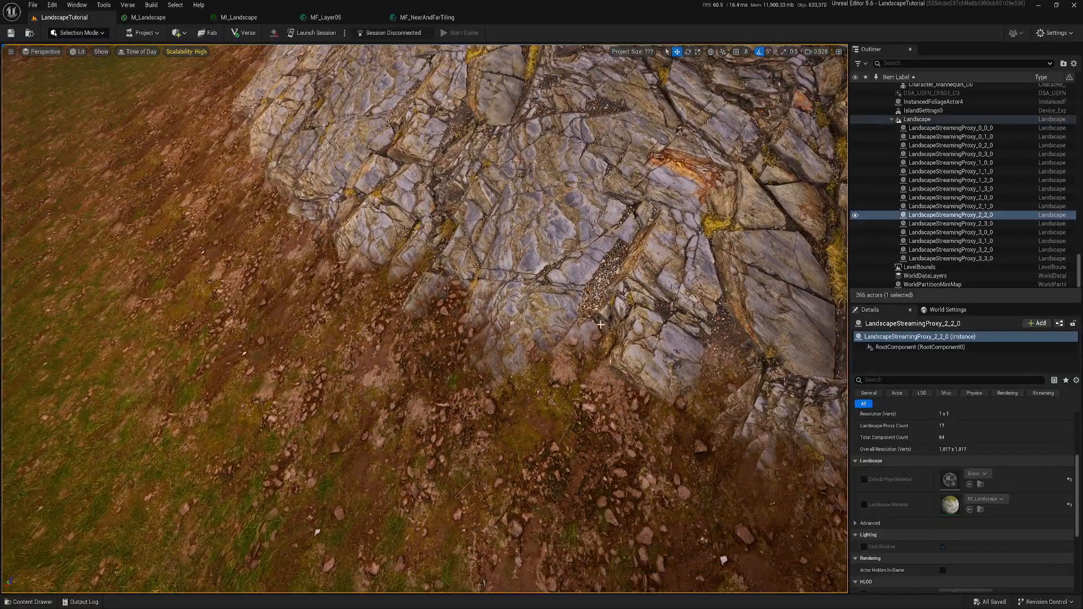
scroll(924, 468, up, 3)
scroll(919, 164, up, 2)
click(917, 147)
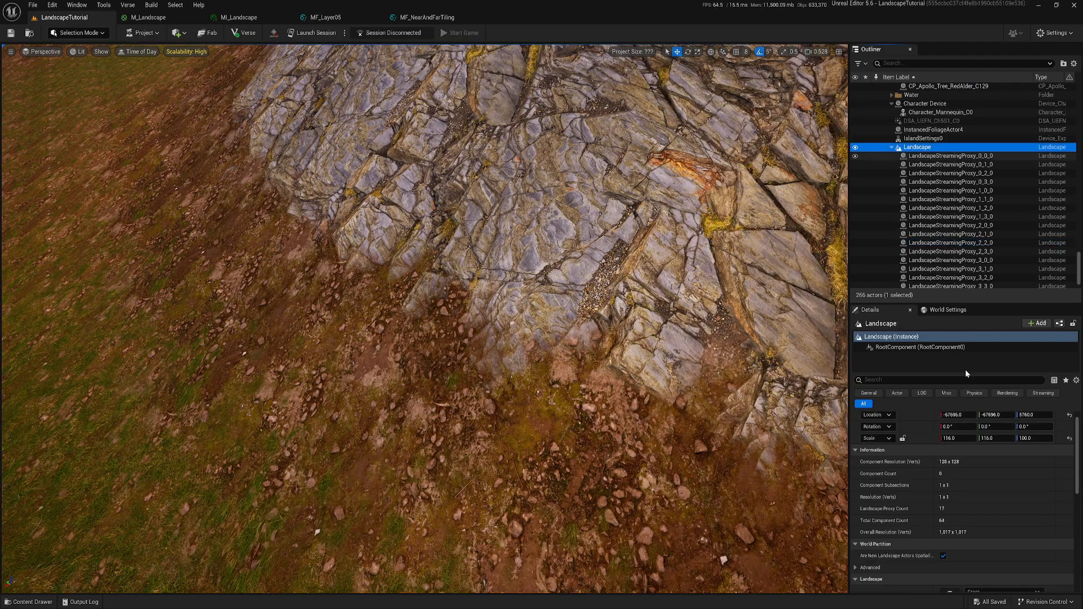
scroll(941, 521, down, 3)
double_click(951, 499)
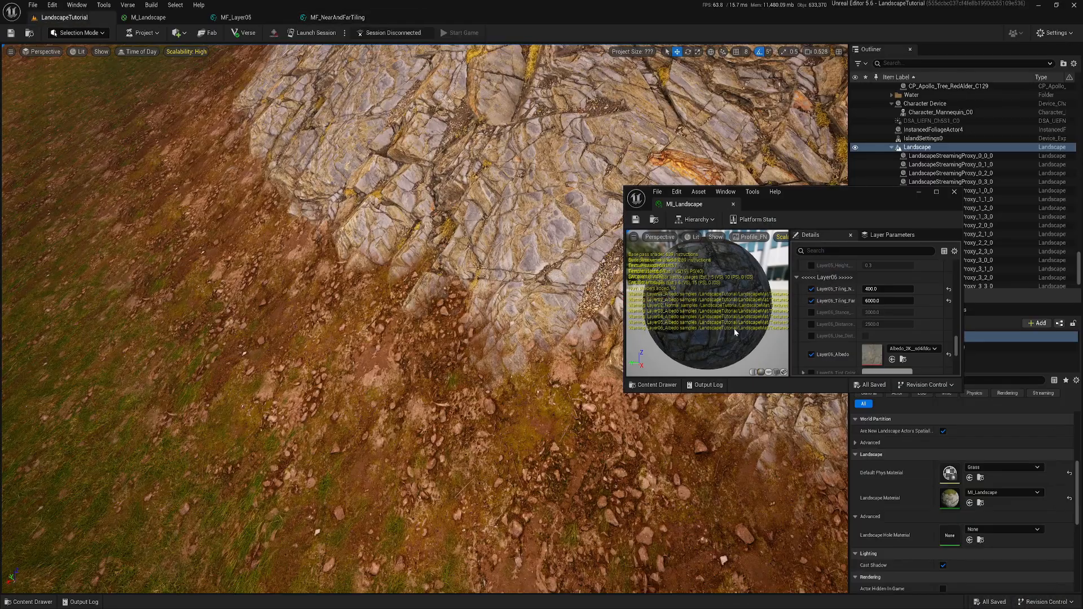
drag(685, 393, 700, 584)
drag(804, 193, 806, 117)
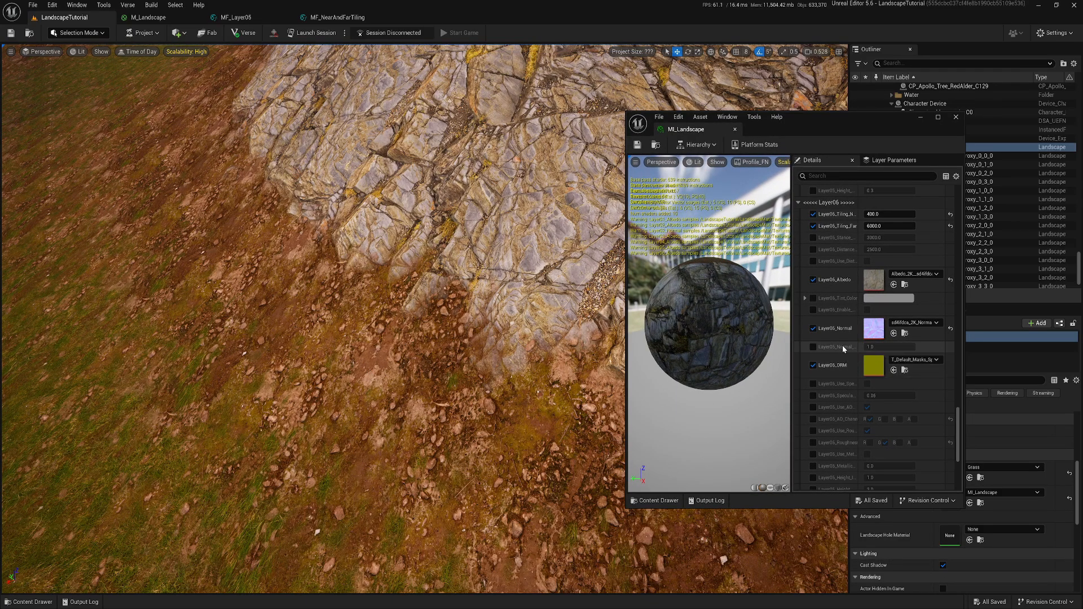
- Enable the Layer03_Normal_Strength override in MI_Landscape and set it to 2.0
scroll(842, 345, up, 10)
scroll(835, 340, up, 10)
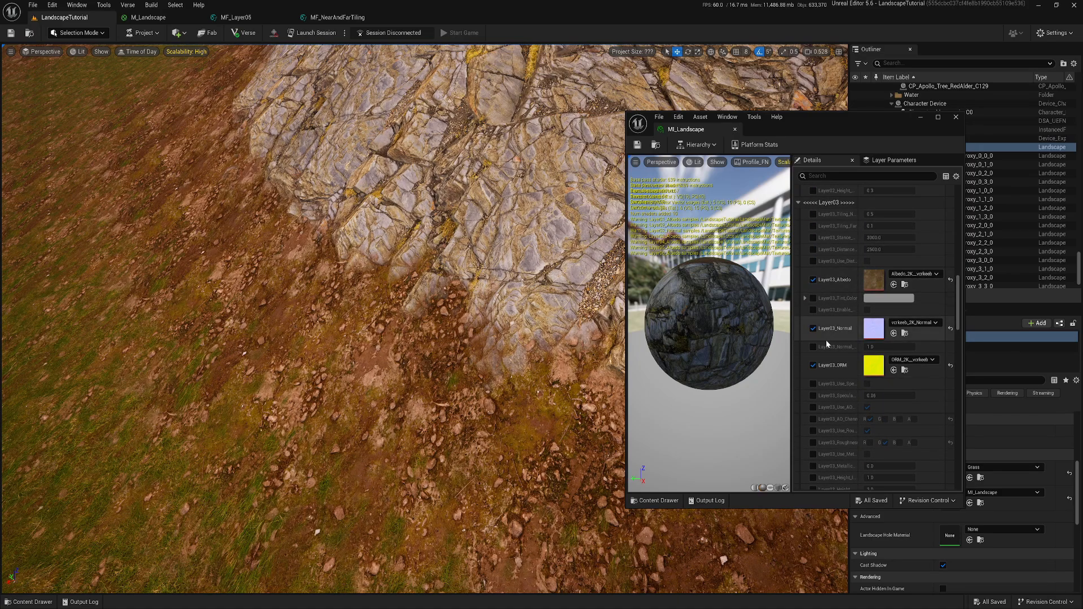
click(813, 347)
drag(778, 340, 754, 341)
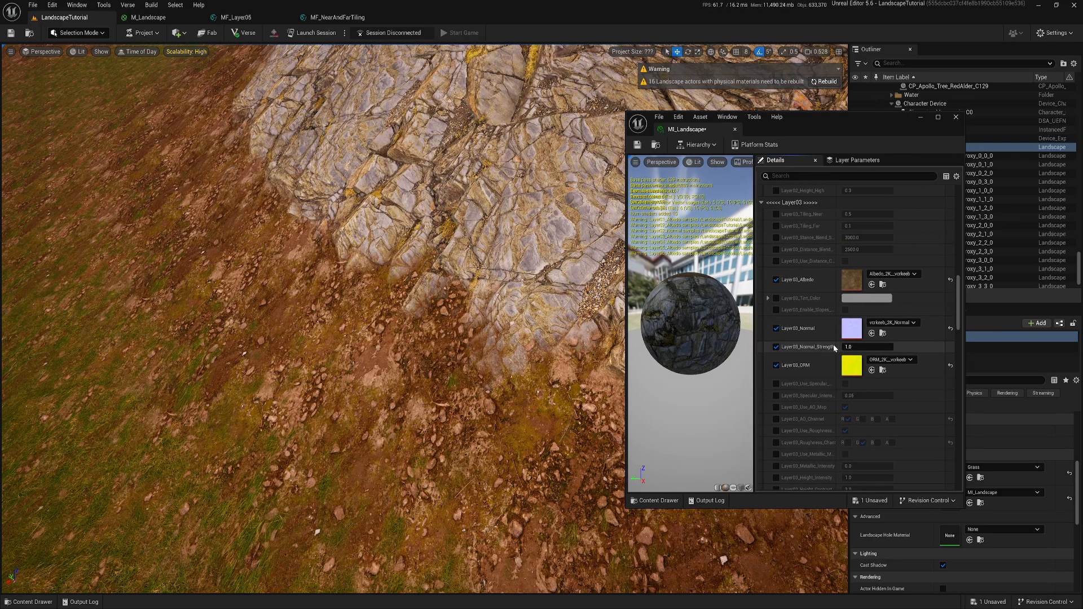
mouse_move(867, 347)
mouse_down()
mouse_move(896, 347)
mouse_move(867, 347)
mouse_up()
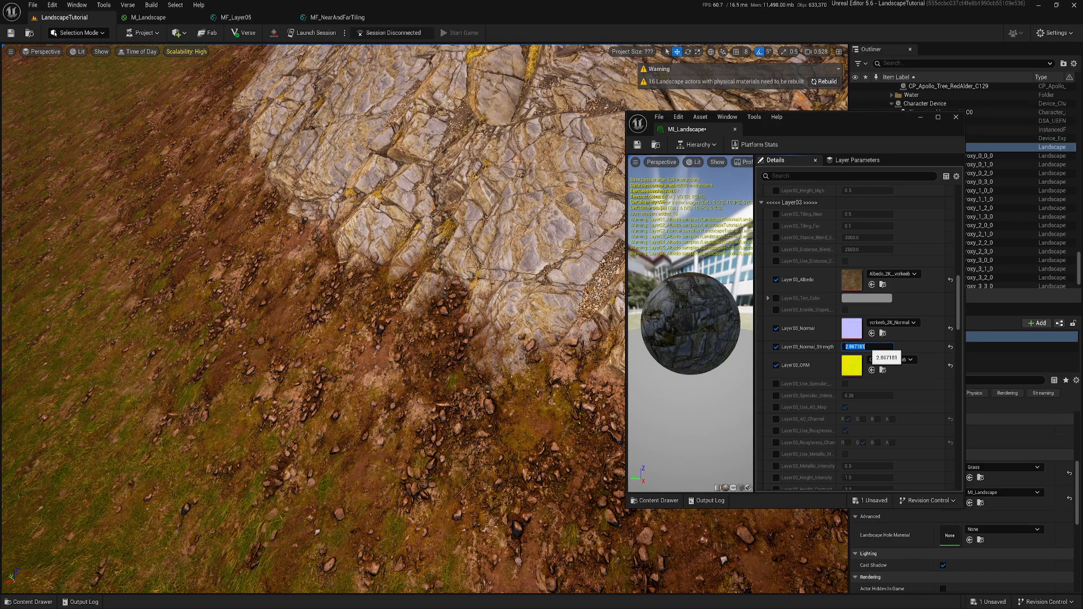
text(2)
key(Return)
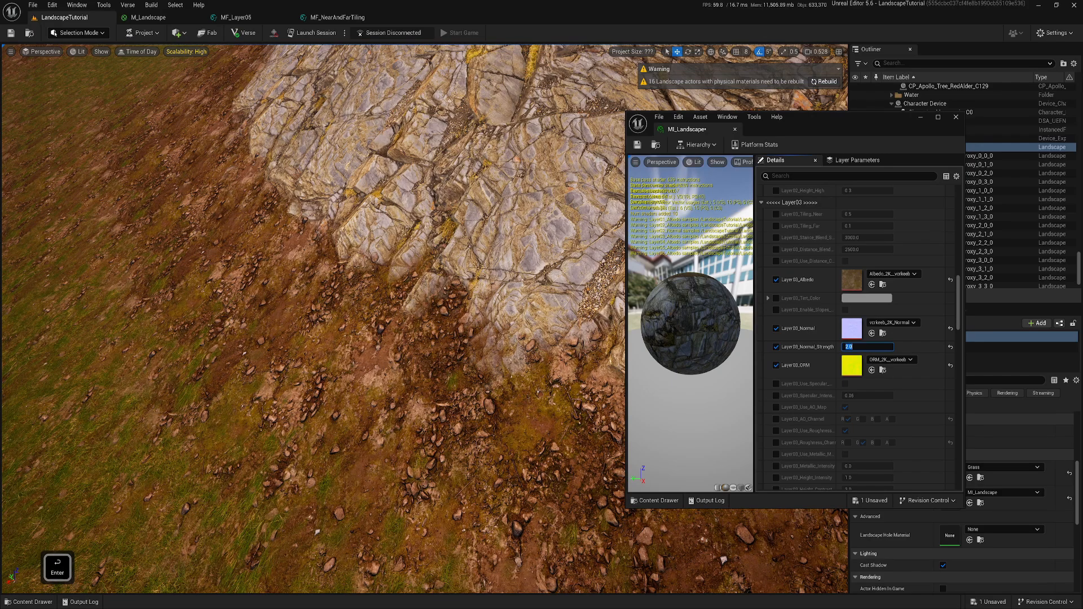
- Turn the mobile preview on to examine the dirt and rock slope's surface detail, and switch back to the desktop view
click(274, 33)
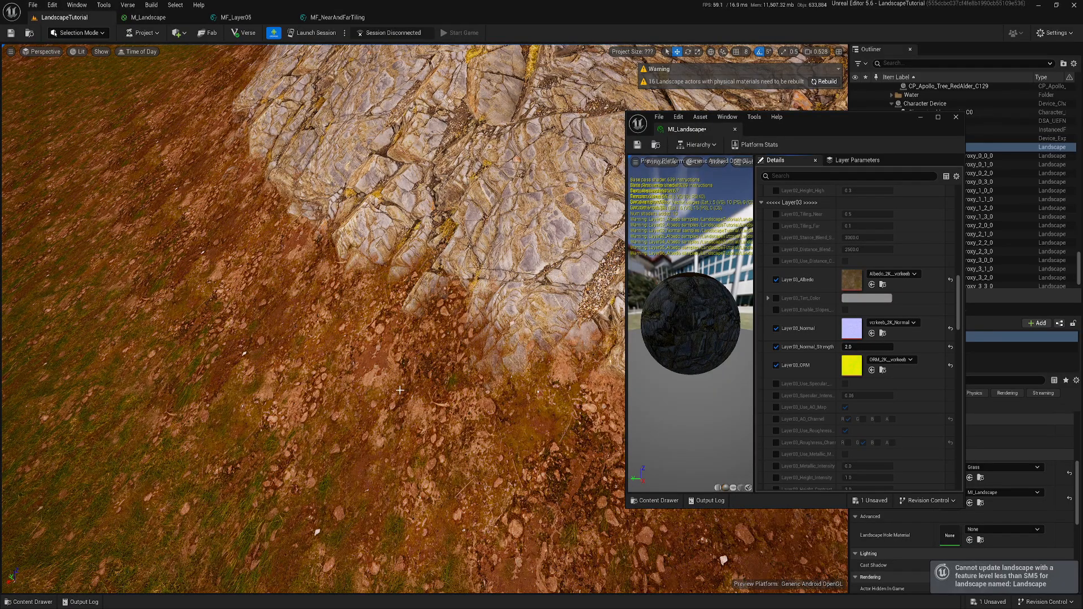
key(q)
right_drag(431, 393, 422, 347)
scroll(431, 393, down, 3)
key(w)
key(a)
key(s)
key(a)
key(d)
key(w)
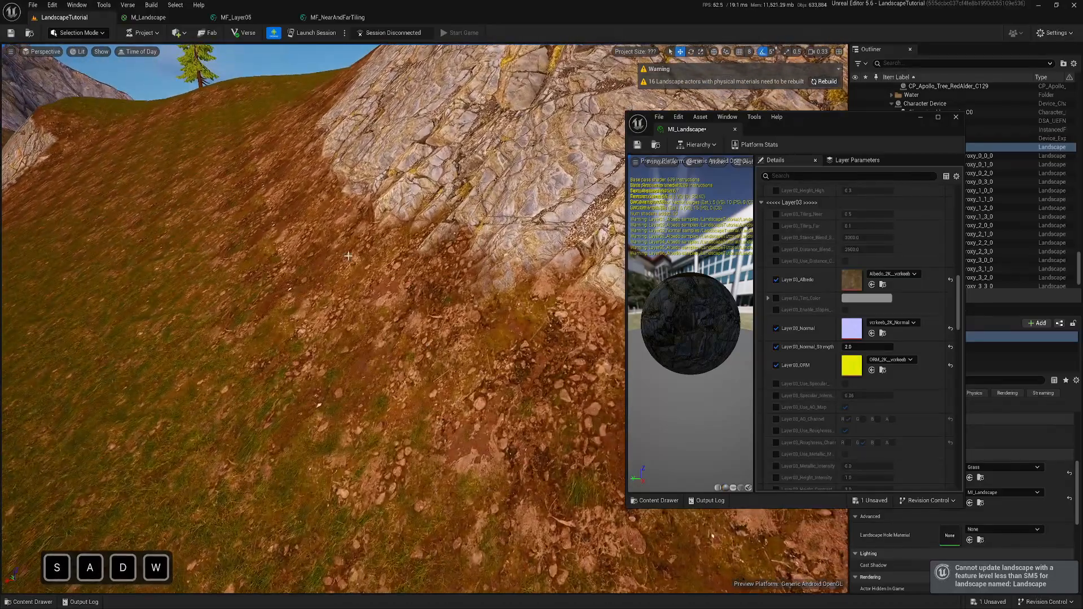
click(273, 32)
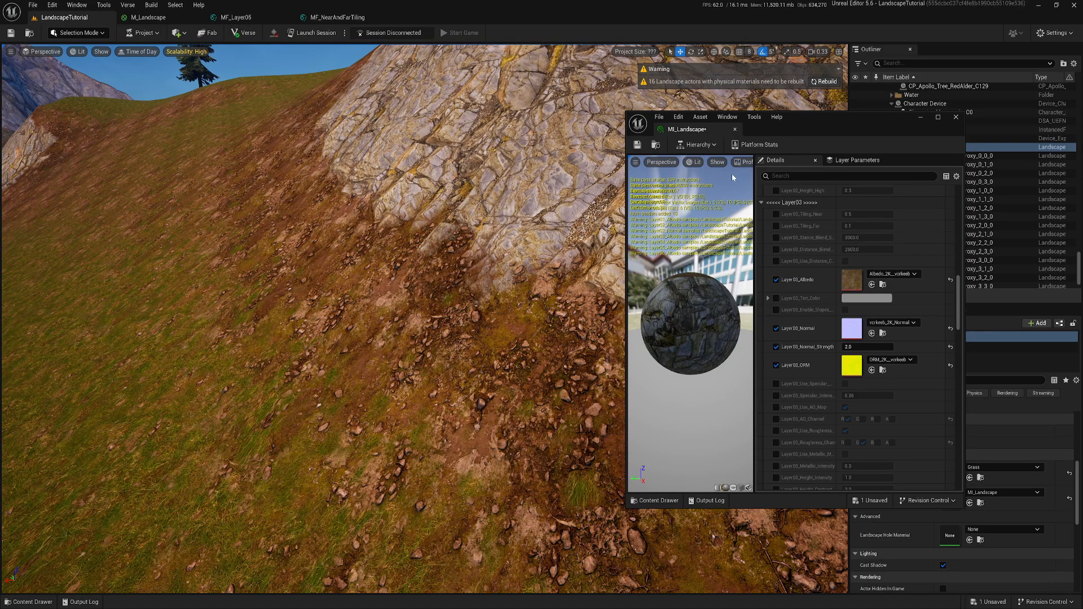
- Return to the M_Landscape material graph and close the MI_Landscape window
click(181, 19)
right_drag(540, 200, 399, 212)
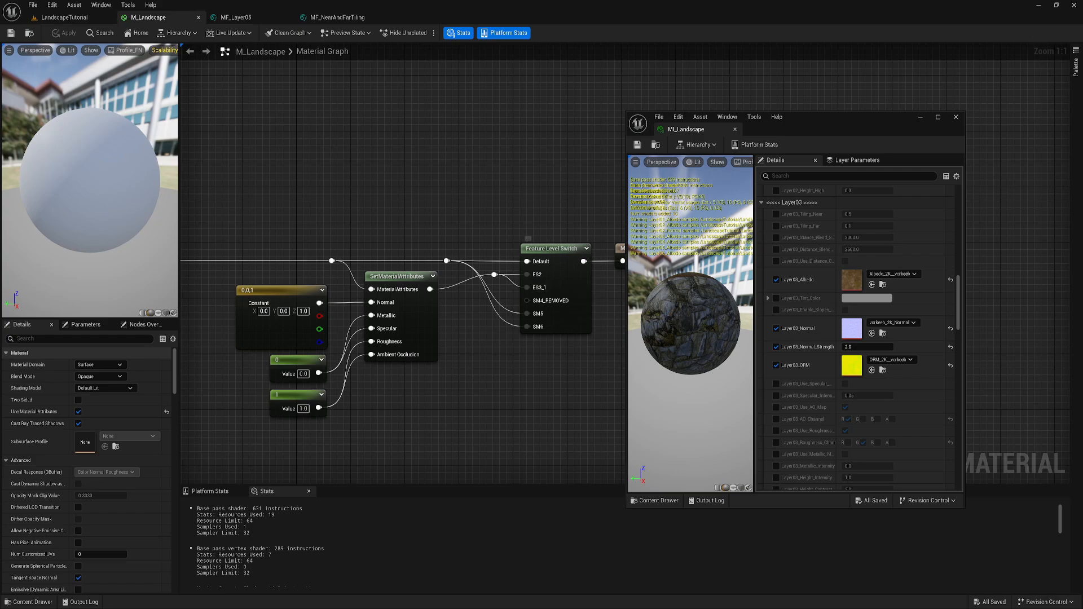
right_drag(560, 328, 464, 317)
click(735, 130)
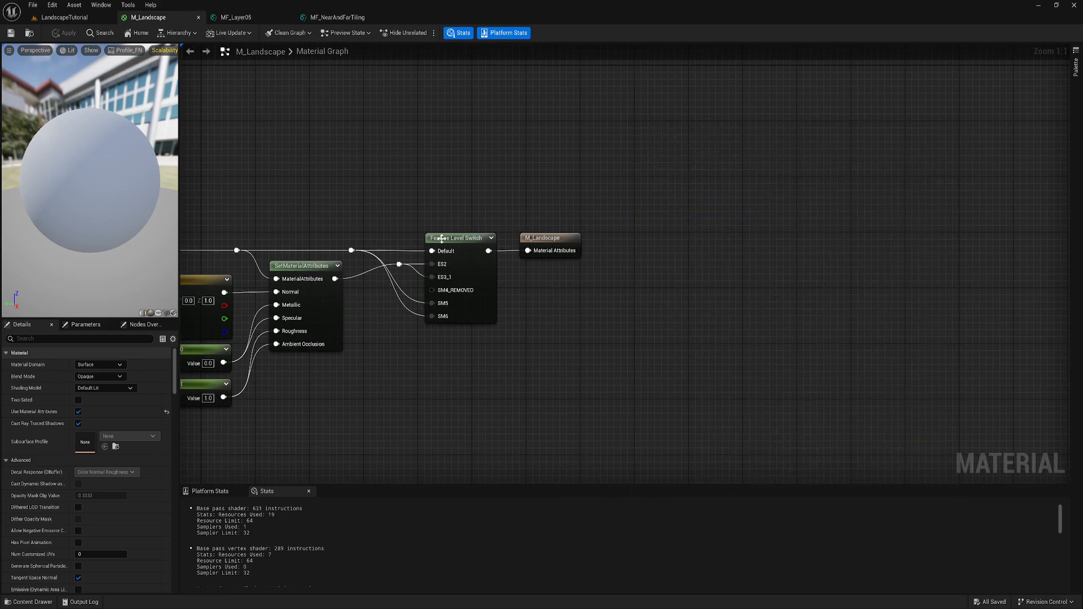
- Review the Feature Level Switch and its incoming connections in the M_Landscape graph
right_drag(408, 229, 543, 222)
drag(560, 175, 612, 350)
click(680, 351)
right_drag(732, 360, 813, 394)
right_drag(588, 179, 548, 234)
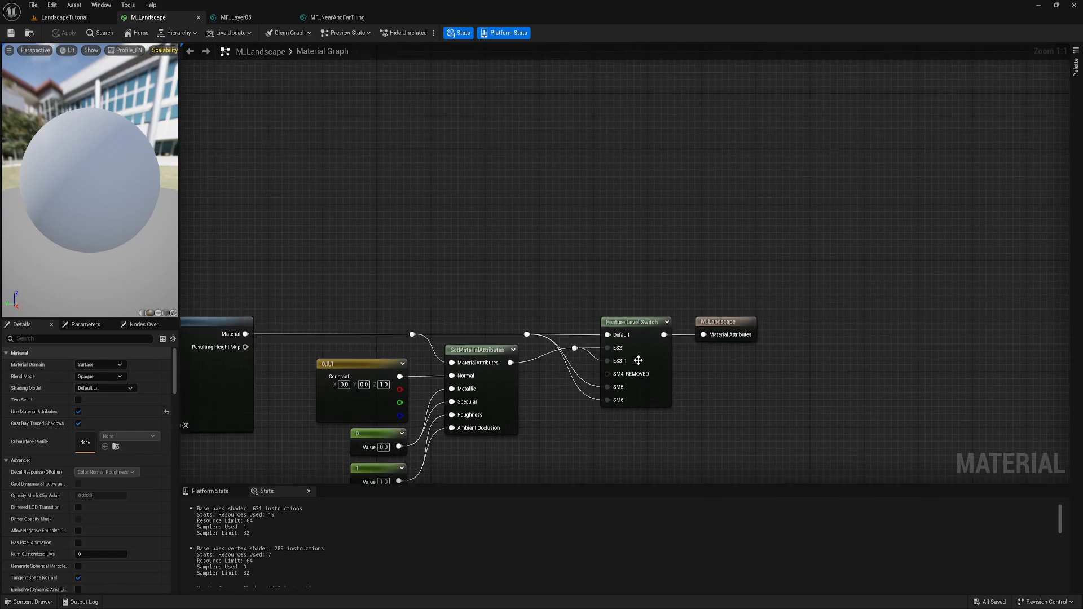
right_drag(638, 360, 569, 329)
click(572, 296)
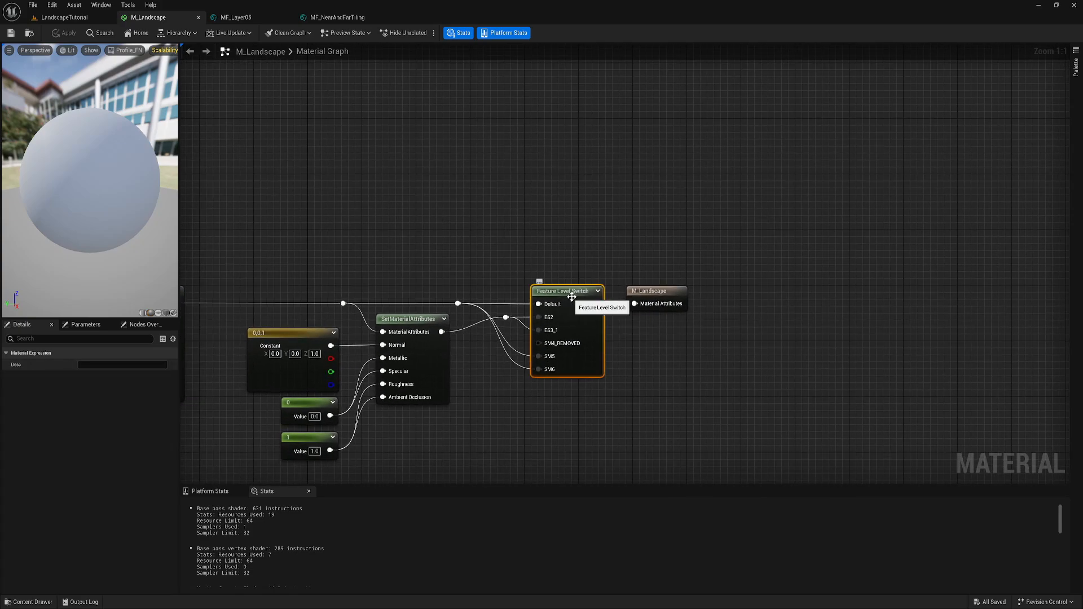
drag(591, 325, 591, 326)
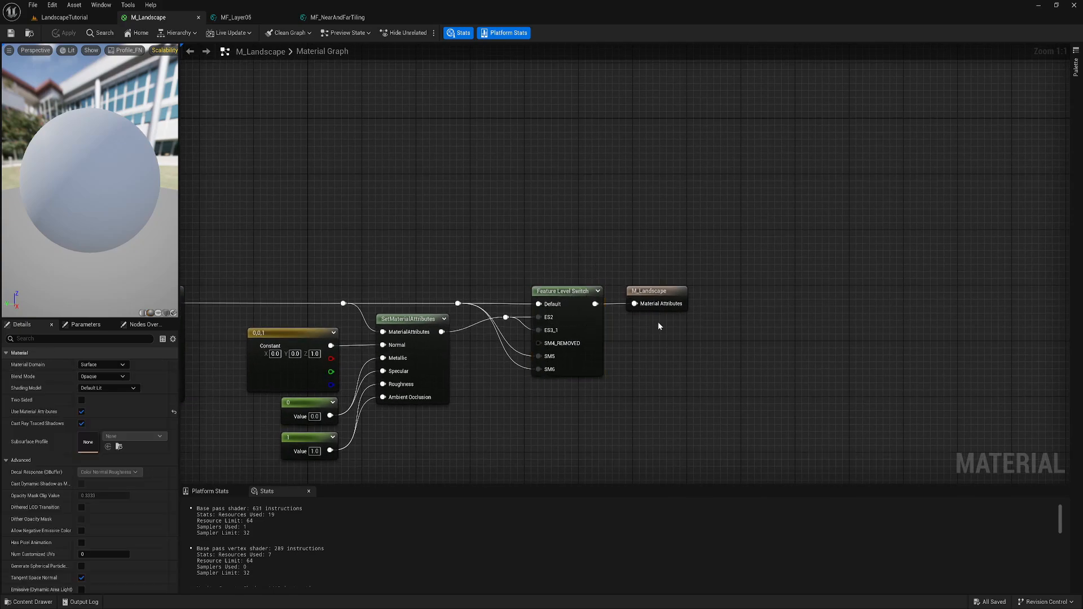
- Add a QualitySwitch node in the empty area above the Feature Level Switch
right_click(535, 164)
text(quality)
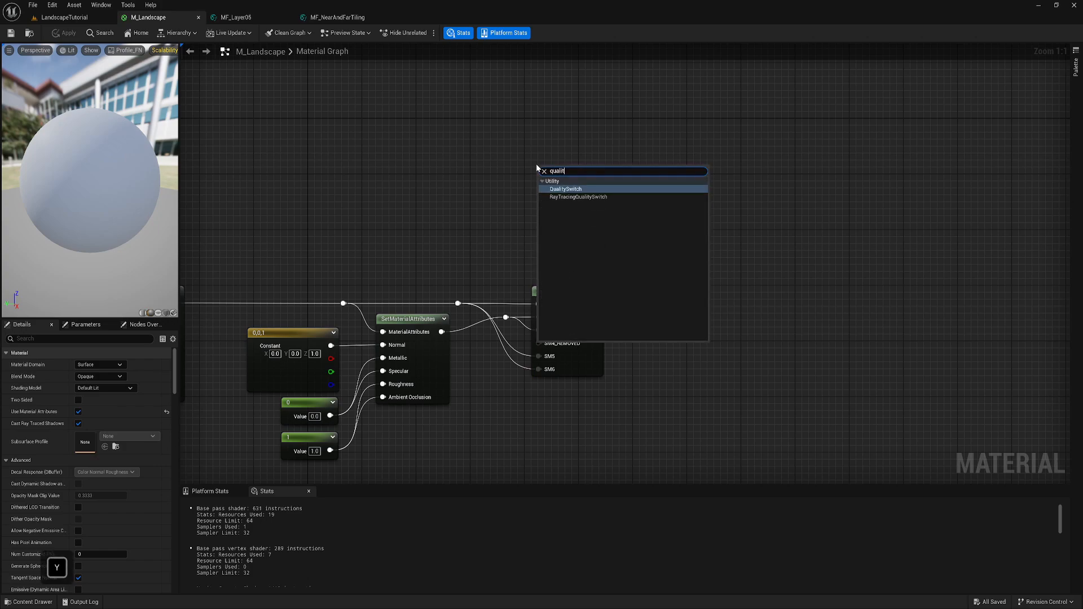
click(554, 190)
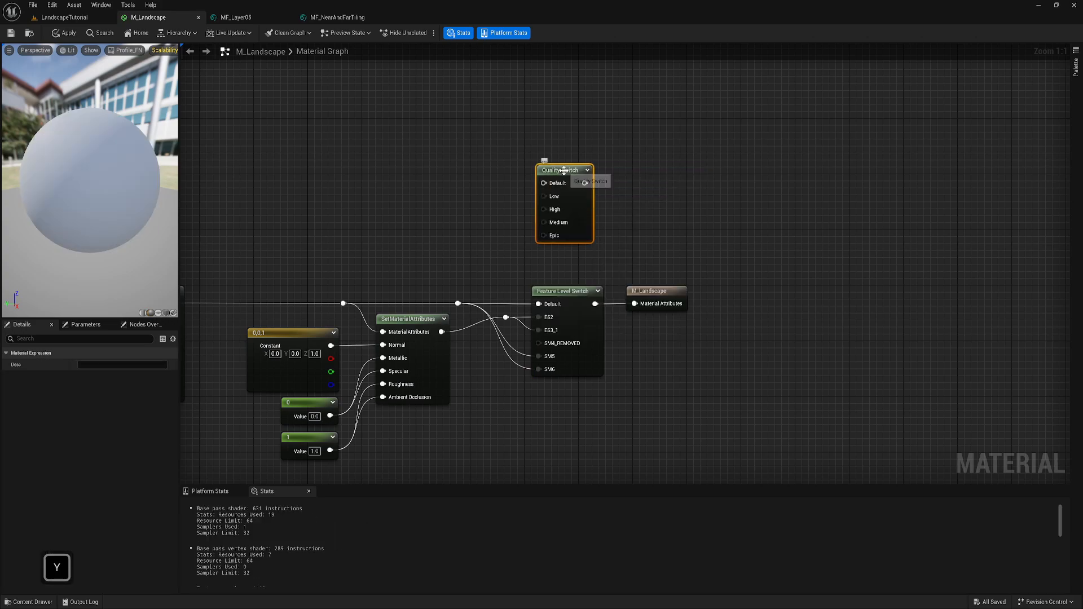
drag(558, 170, 572, 197)
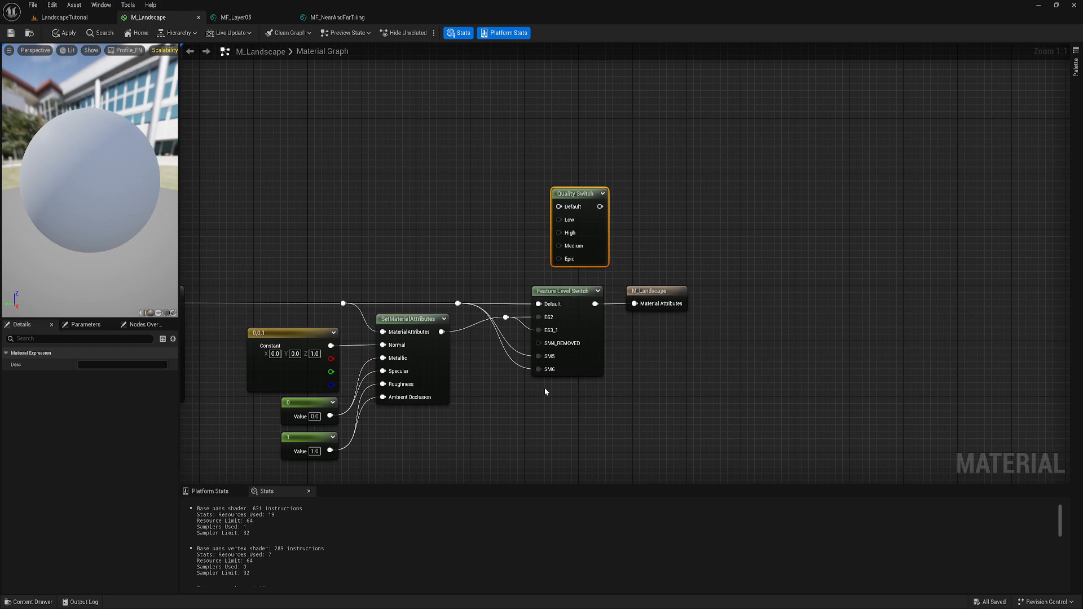
drag(542, 404, 588, 303)
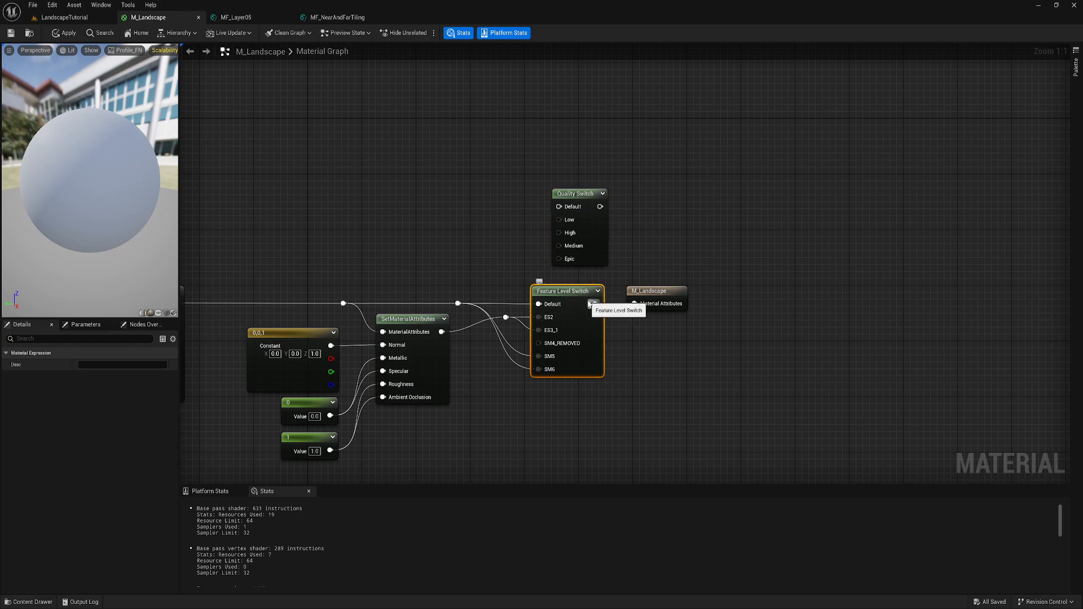
drag(484, 165, 641, 243)
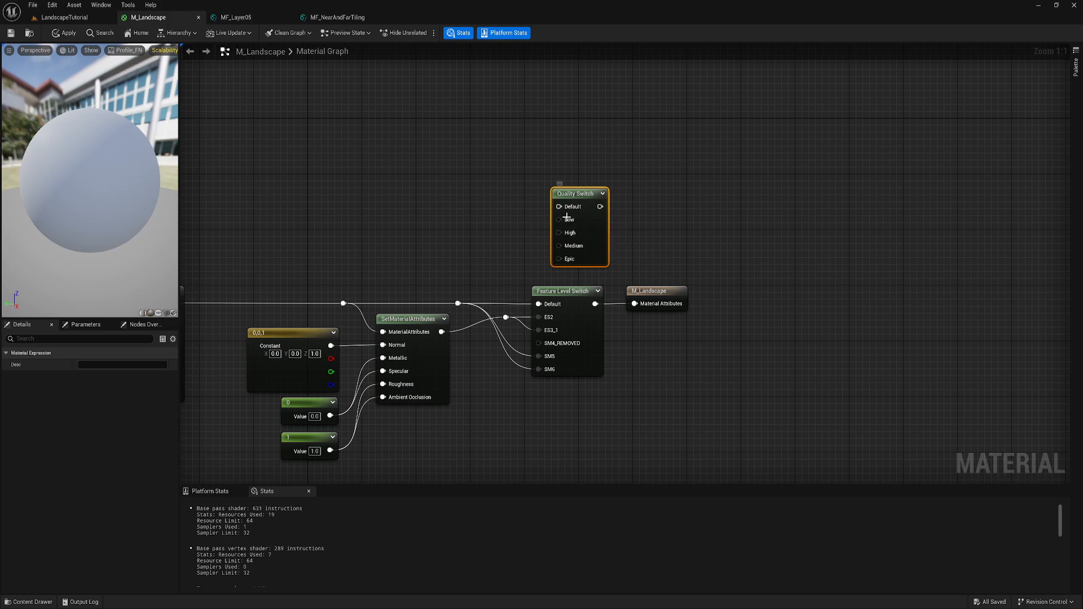
drag(560, 218, 464, 193)
click(455, 192)
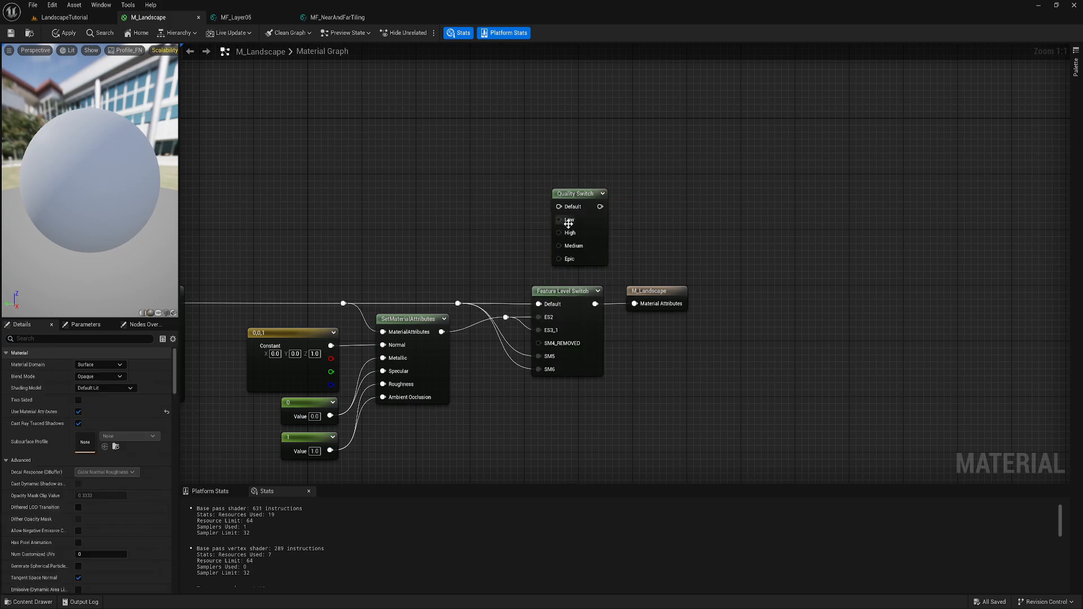
drag(558, 219, 435, 145)
key(Escape)
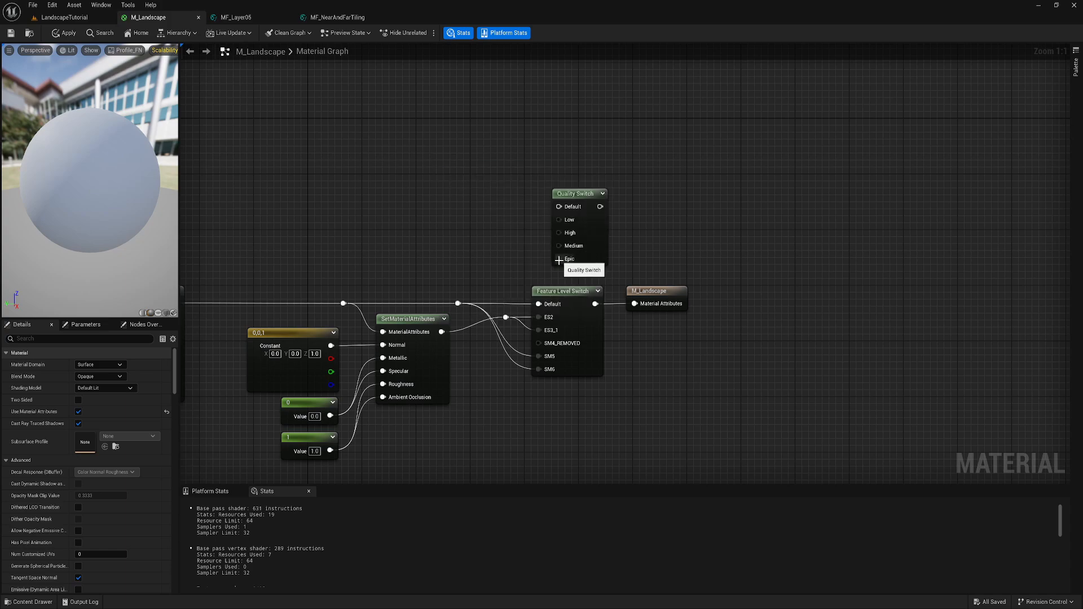
drag(558, 258, 387, 264)
click(423, 225)
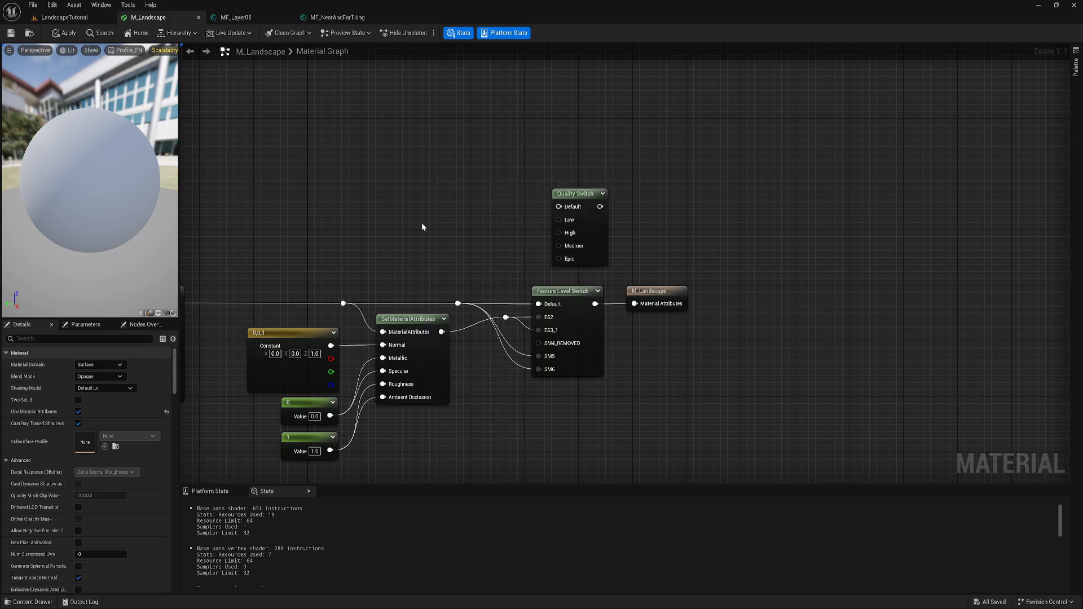
- Move the Quality Switch aside and place a DataDrivenShaderPlatformInfoSwitch node above the Feature Level Switch
click(587, 219)
drag(571, 187, 408, 117)
click(576, 185)
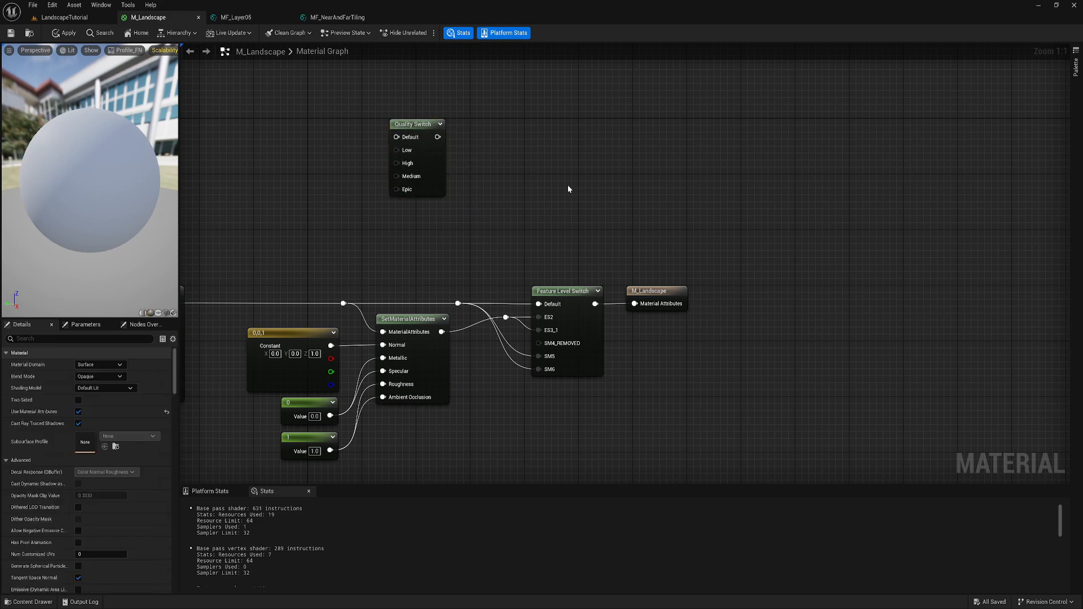
right_click(568, 184)
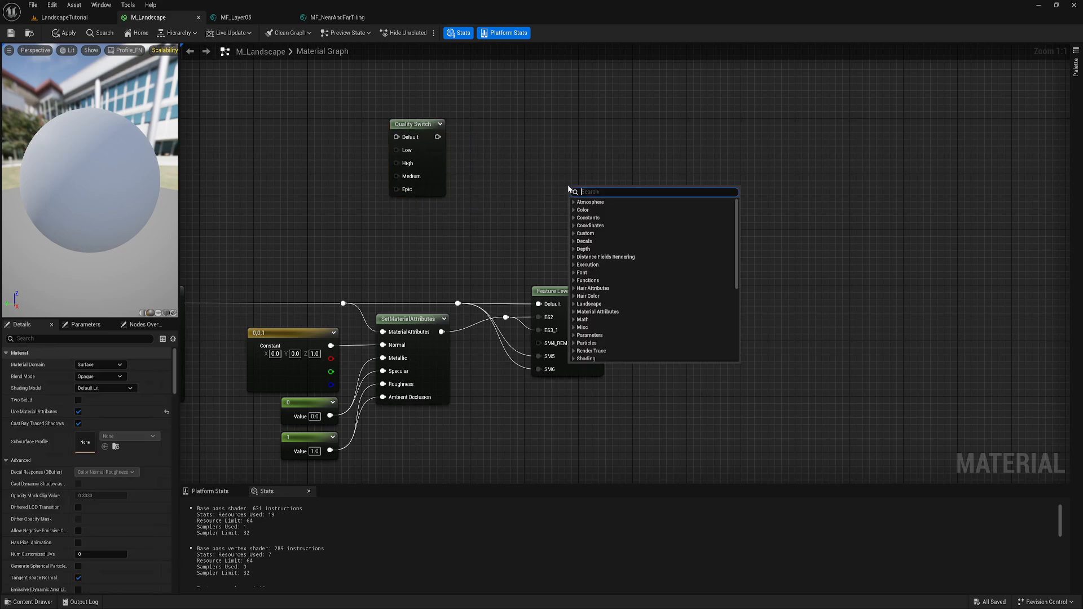
text(pla)
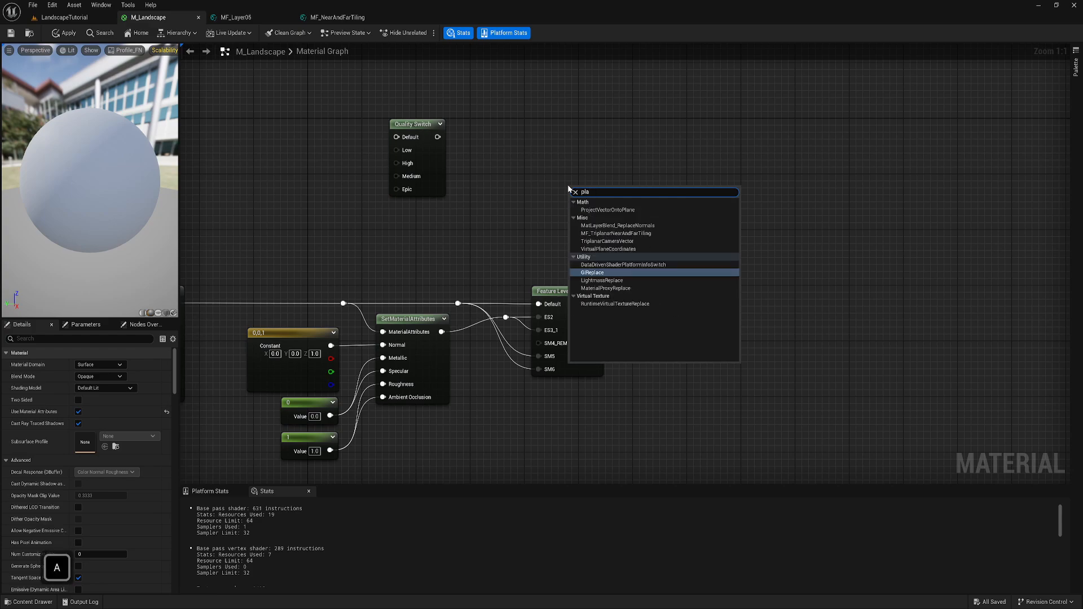
text(tf)
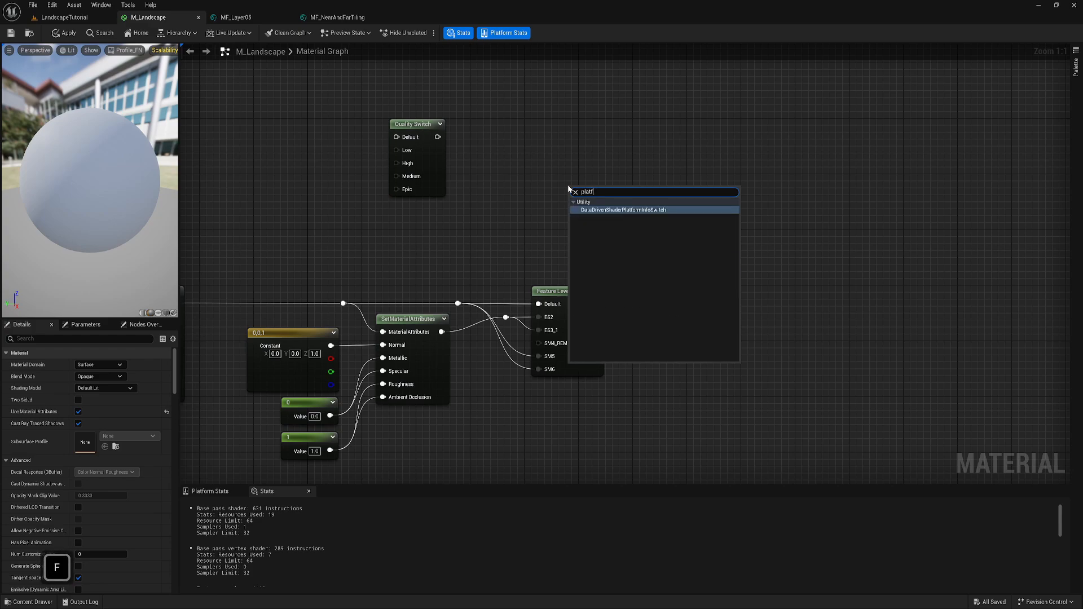
click(616, 211)
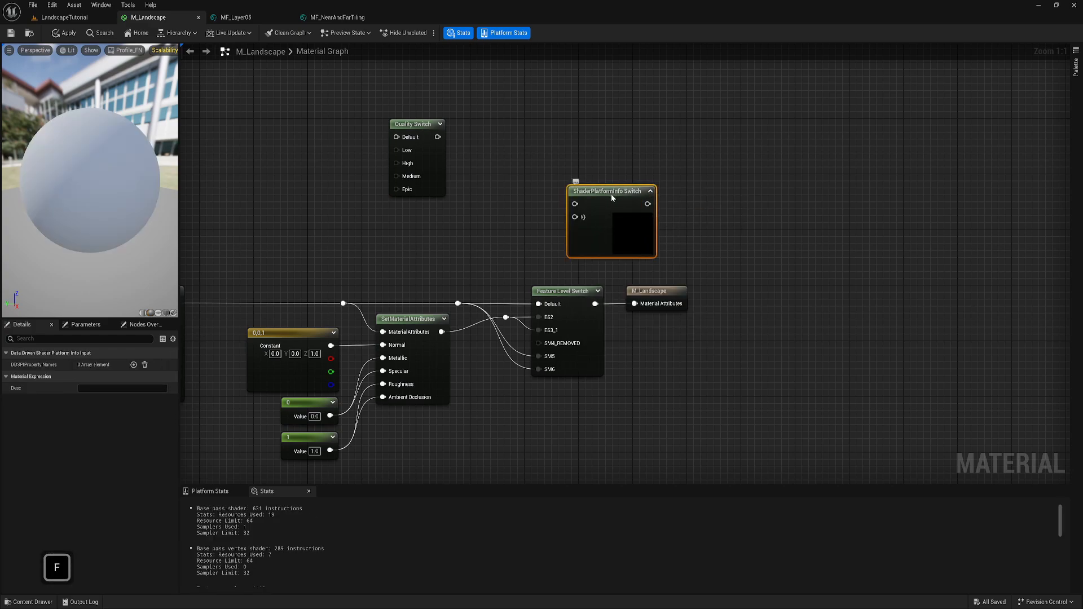
drag(612, 197, 603, 186)
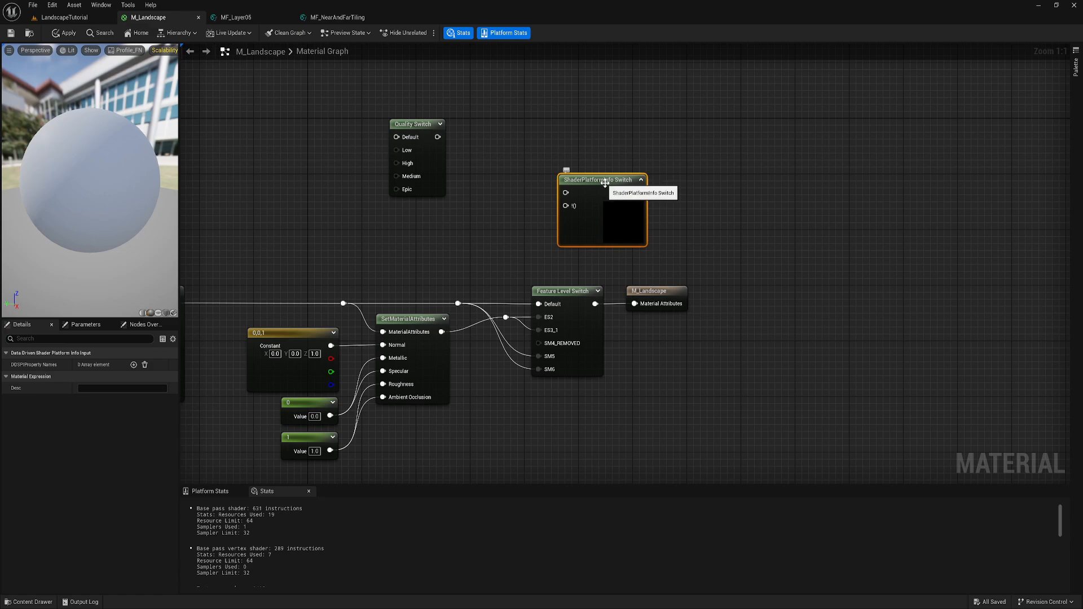
- Add a DDSPI property entry to the ShaderPlatformInfo Switch and set its input name to IsPC
click(134, 365)
click(13, 377)
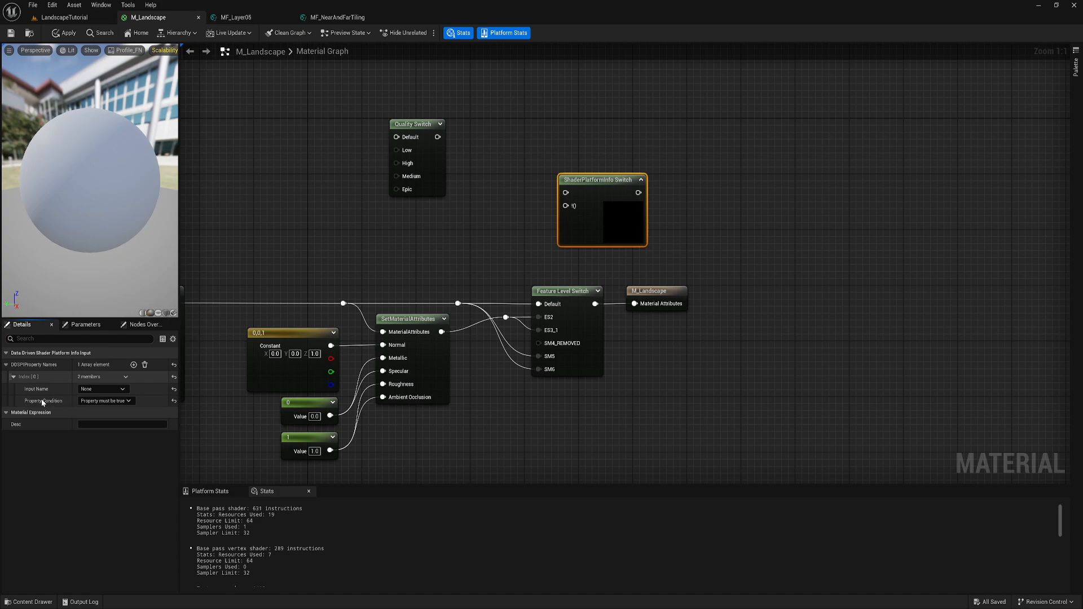
click(105, 389)
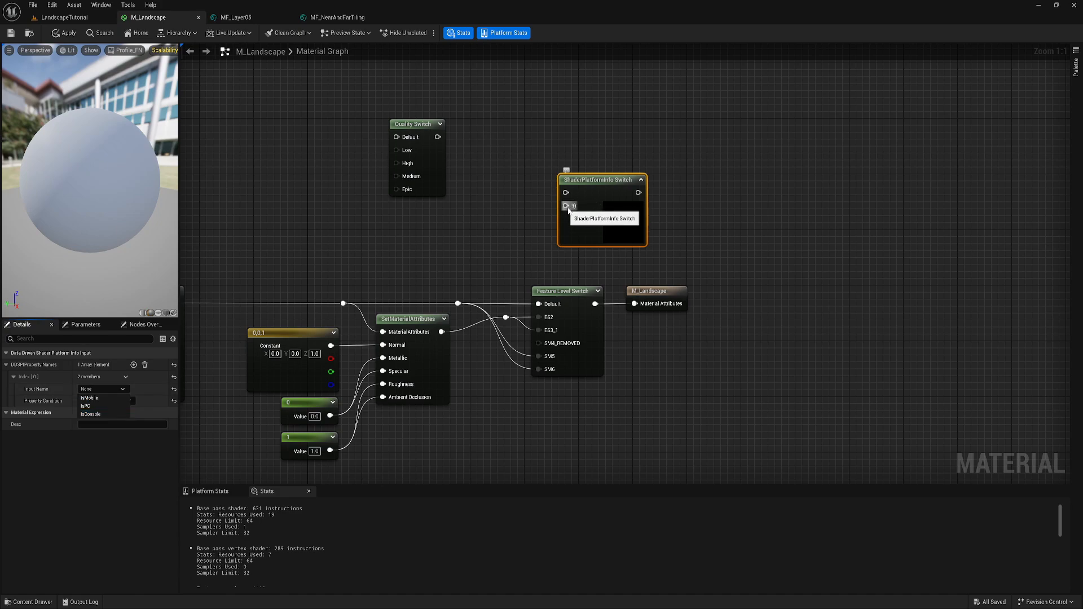
ctrl+scroll(573, 213, up, 7)
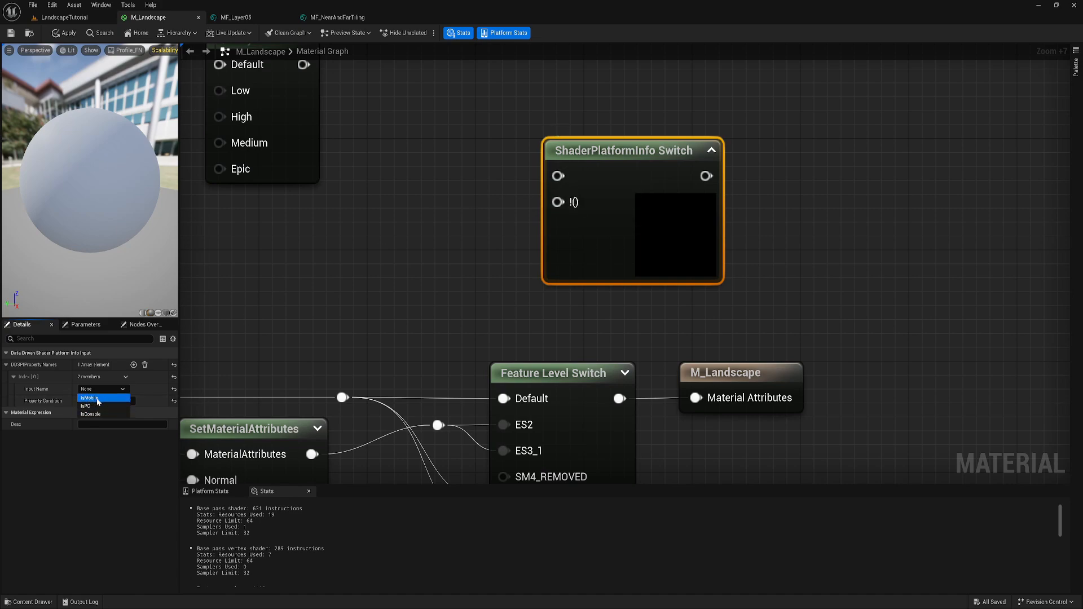
click(95, 406)
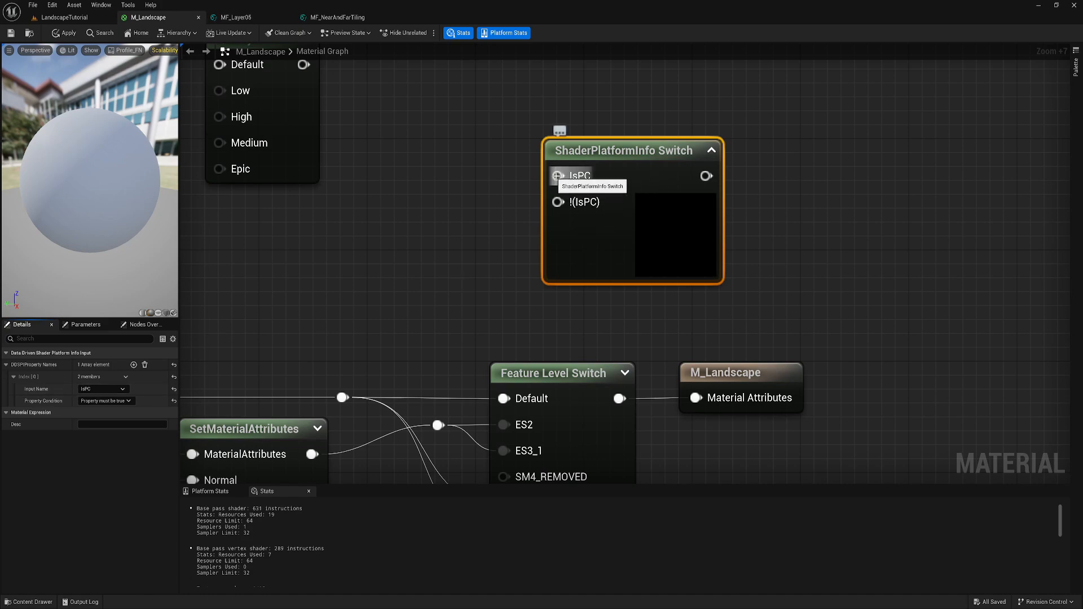
- Connect the main material line's reroute to the IsPC input and the SetMaterialAttributes output to !(IsPC)
right_drag(442, 237, 485, 177)
scroll(524, 265, down, 3)
drag(662, 105, 616, 163)
scroll(478, 221, down, 4)
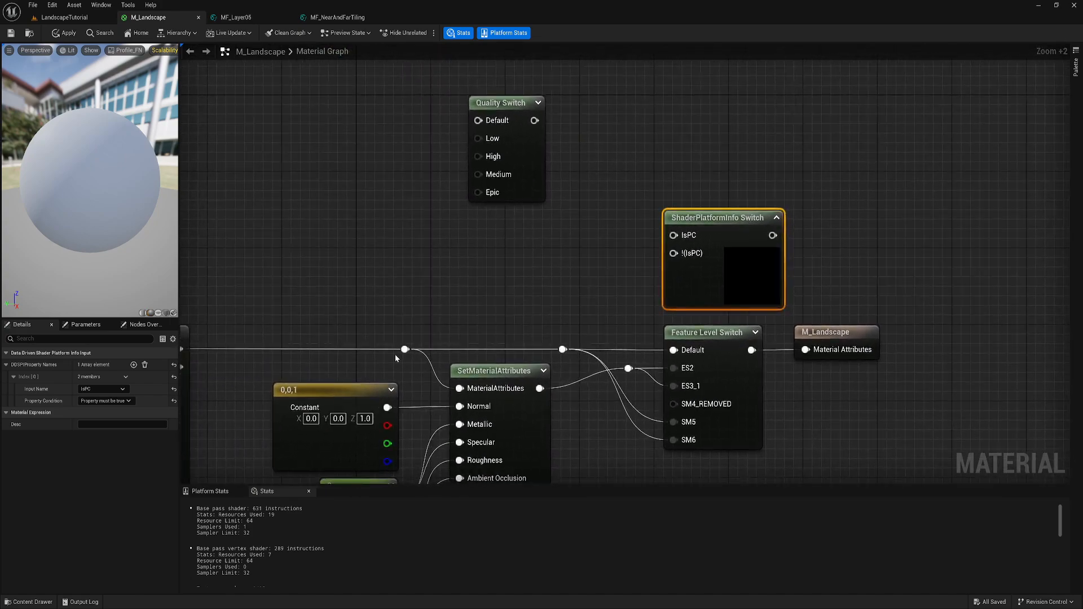
right_drag(509, 312, 428, 302)
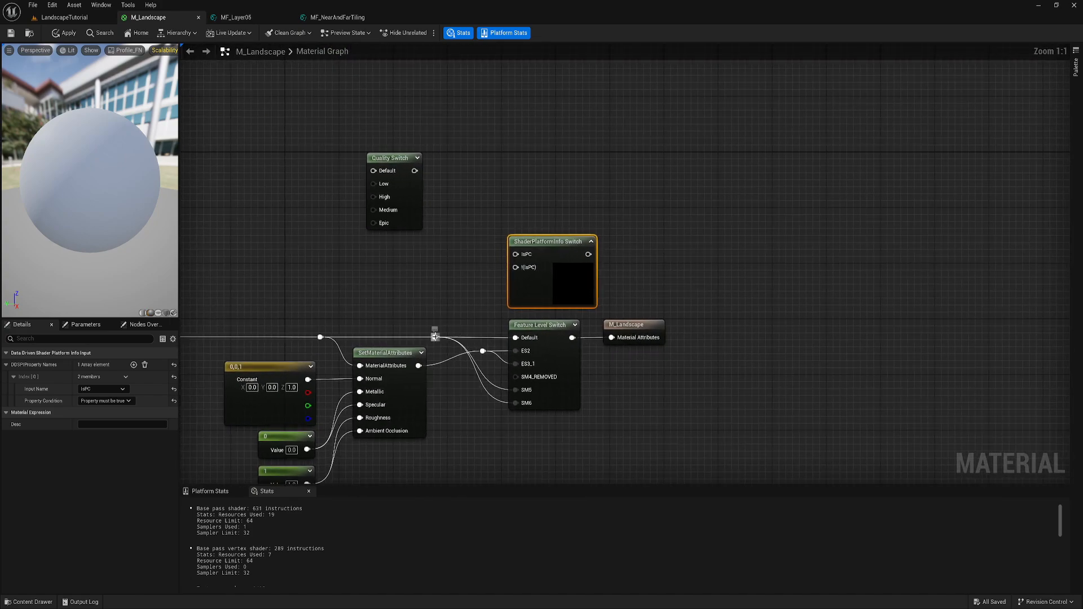
drag(434, 337, 515, 254)
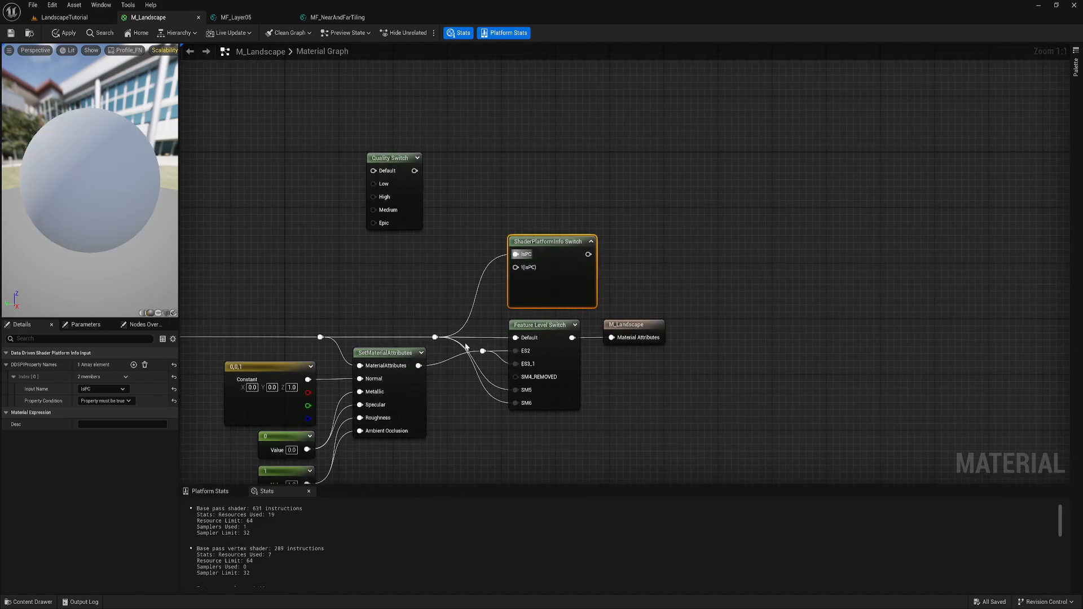
right_drag(495, 316, 504, 281)
drag(428, 331, 524, 232)
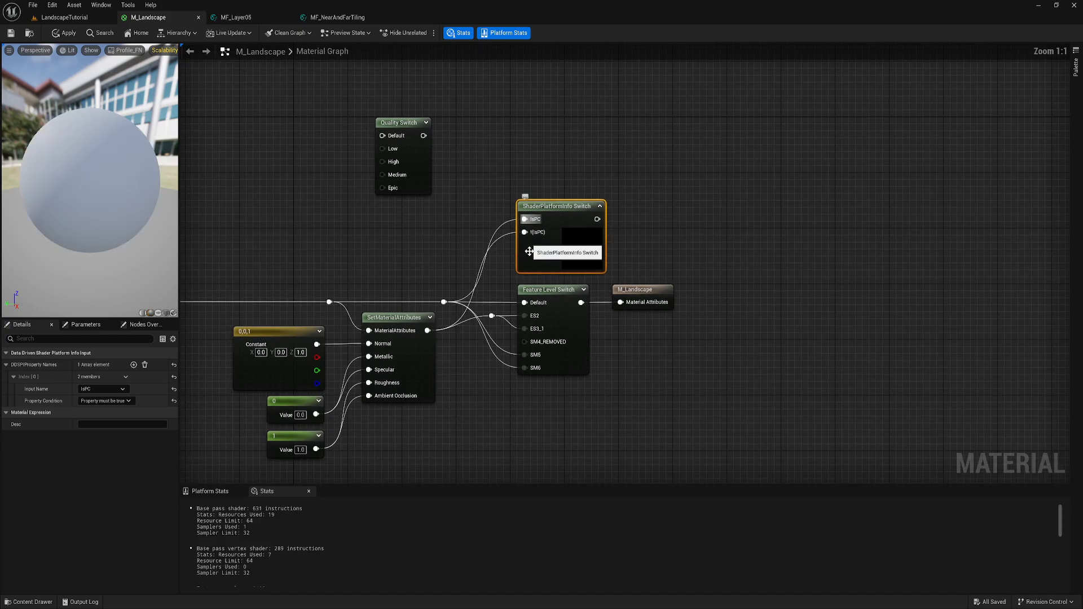
- Add a second DDSPI property entry to the ShaderPlatformInfo Switch with the input name IsConsole
right_drag(529, 251, 475, 258)
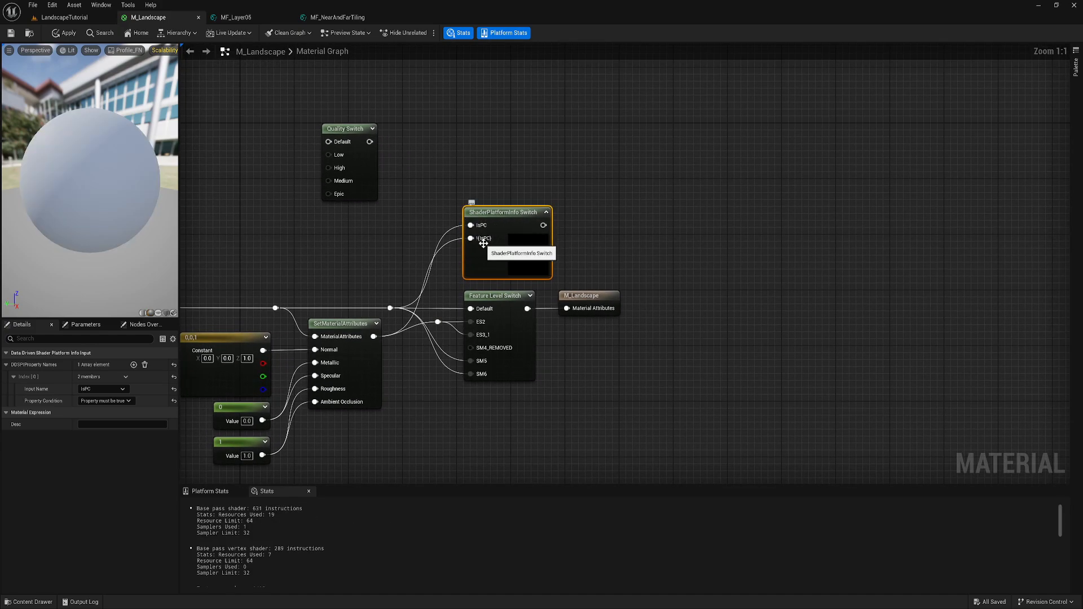
ctrl+scroll(455, 259, up, 3)
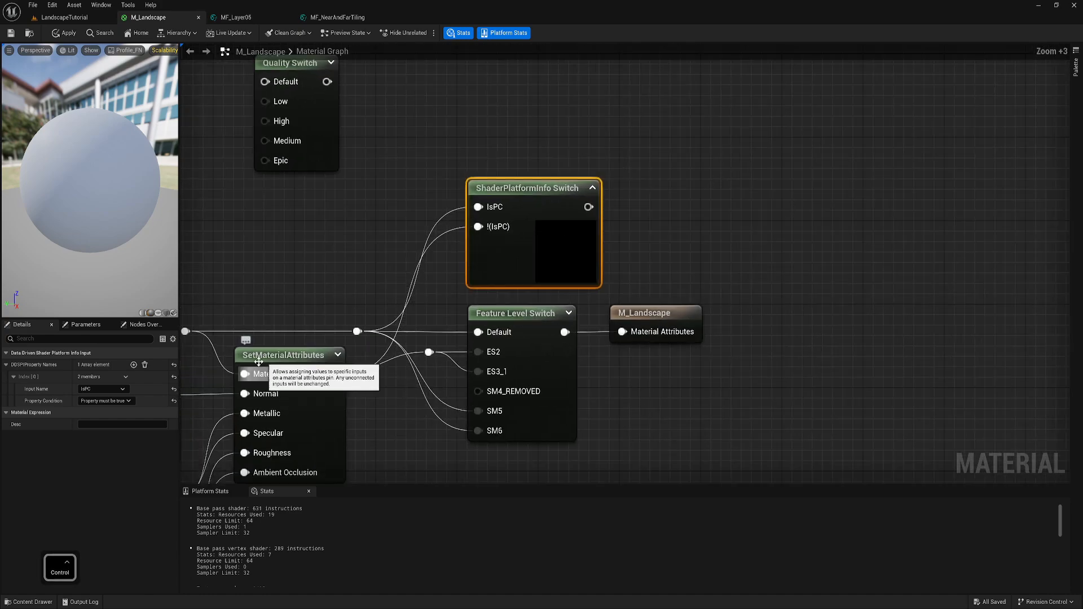
right_drag(442, 272, 421, 294)
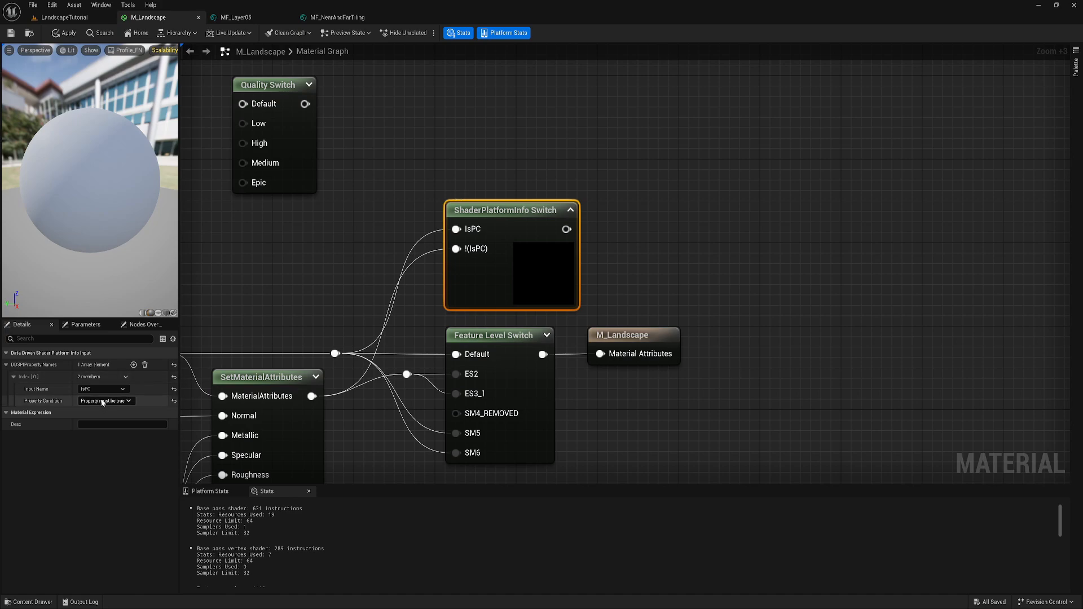
click(134, 365)
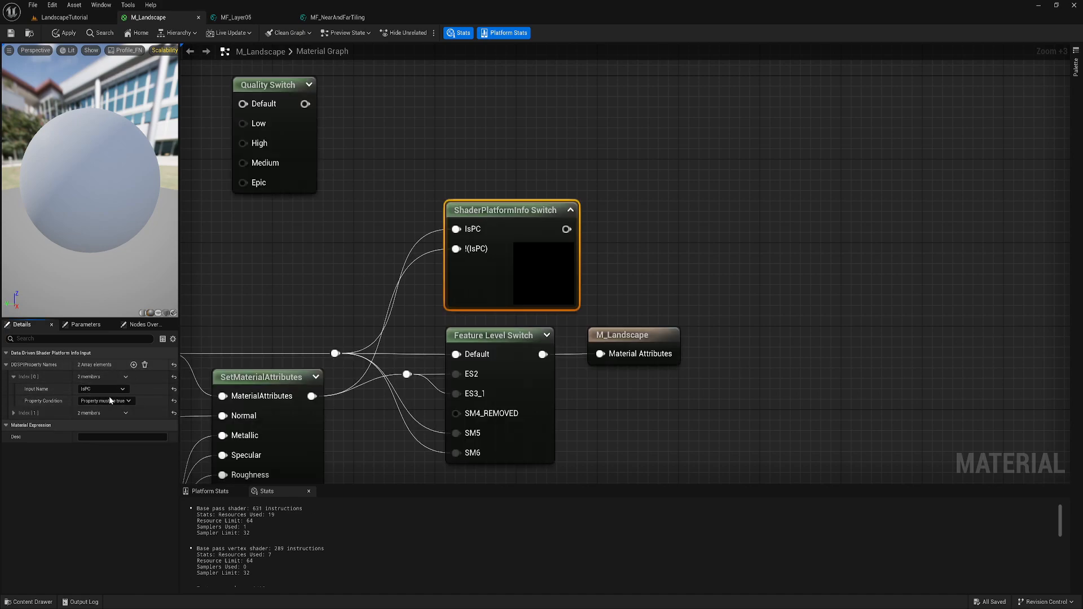
click(95, 426)
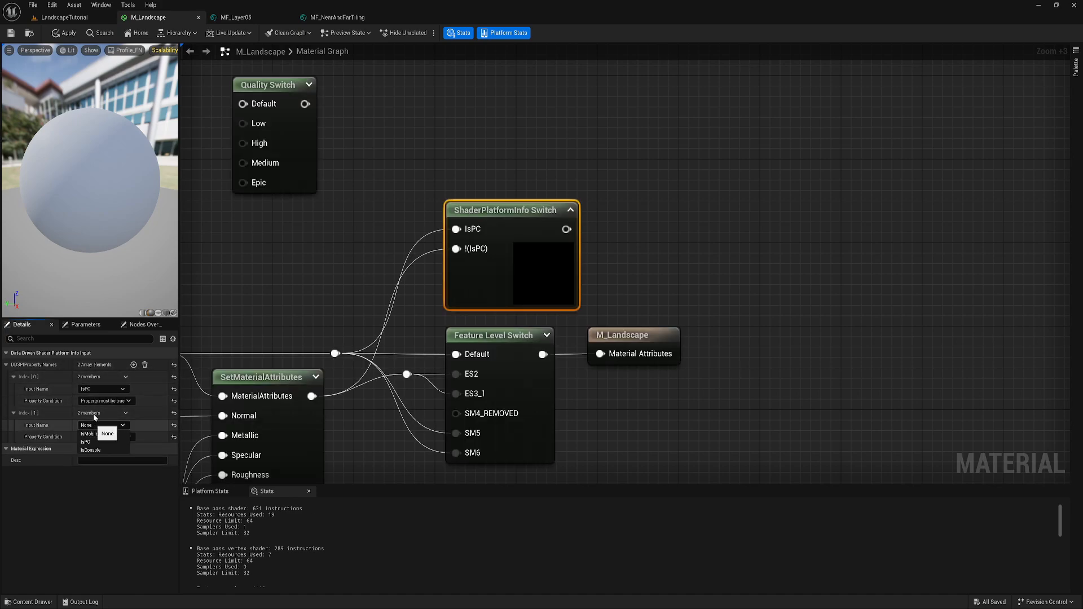
click(96, 450)
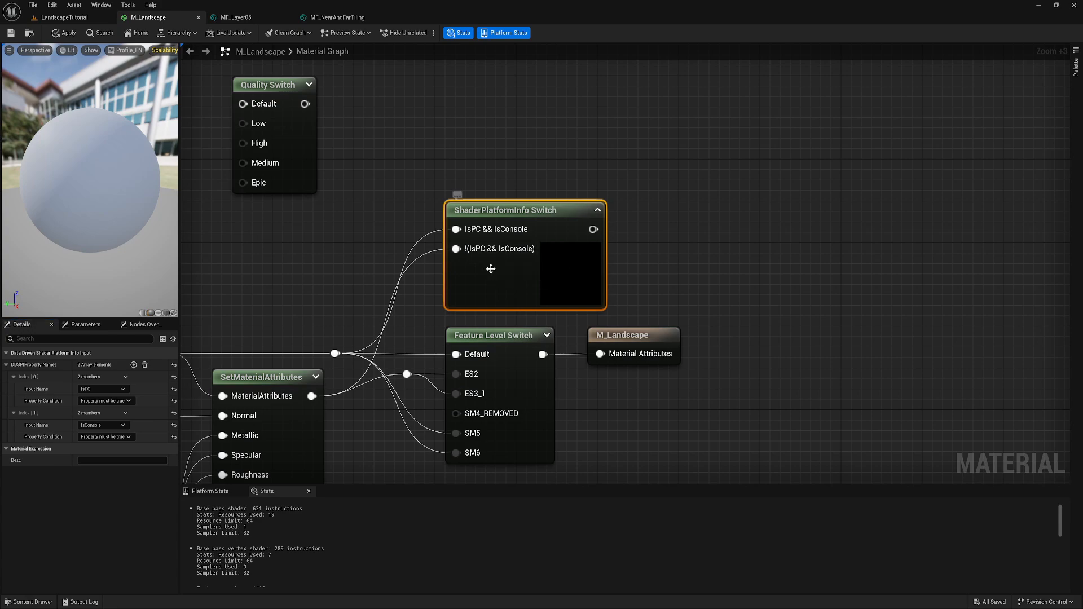
- View the Property Condition options for the ShaderPlatformInfo Switch's IsPC entry
click(105, 401)
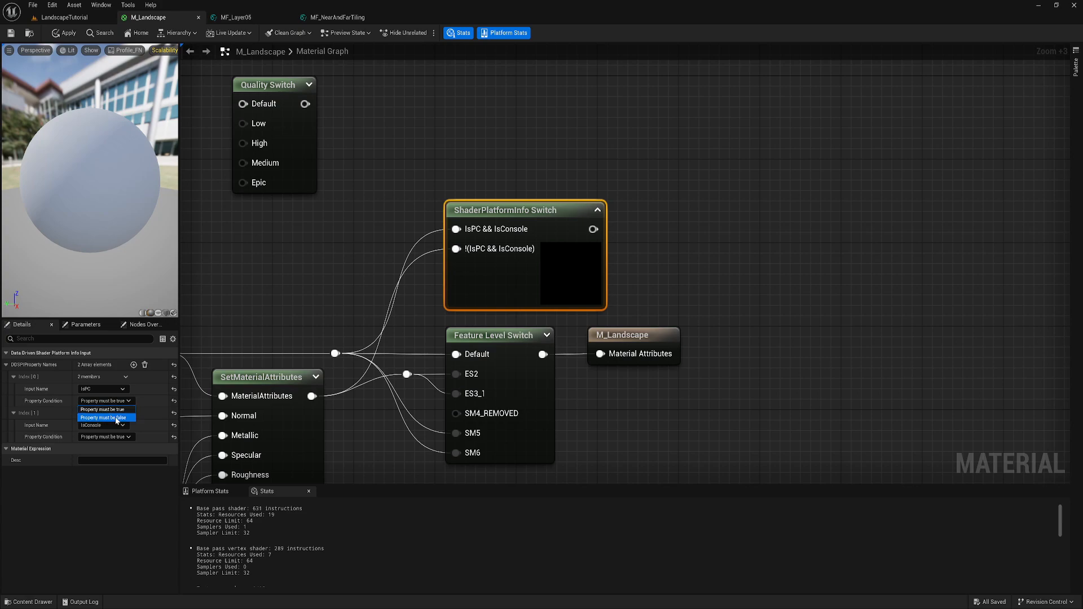
click(116, 418)
click(387, 253)
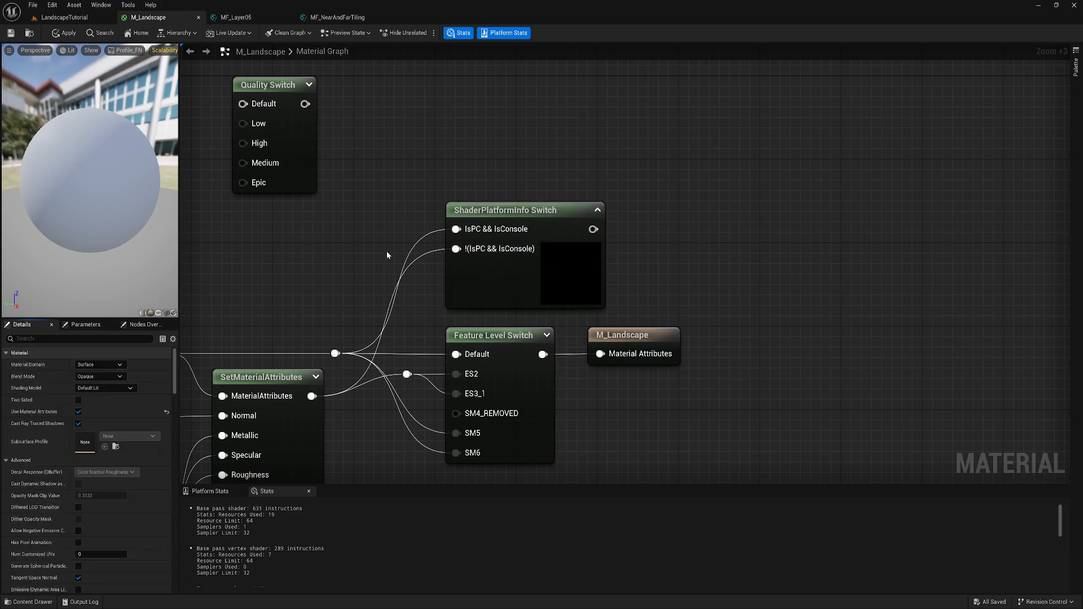
- Delete the Quality Switch and ShaderPlatformInfo Switch nodes from the M_Landscape graph
right_drag(387, 251, 455, 289)
drag(249, 160, 350, 176)
drag(566, 188, 570, 271)
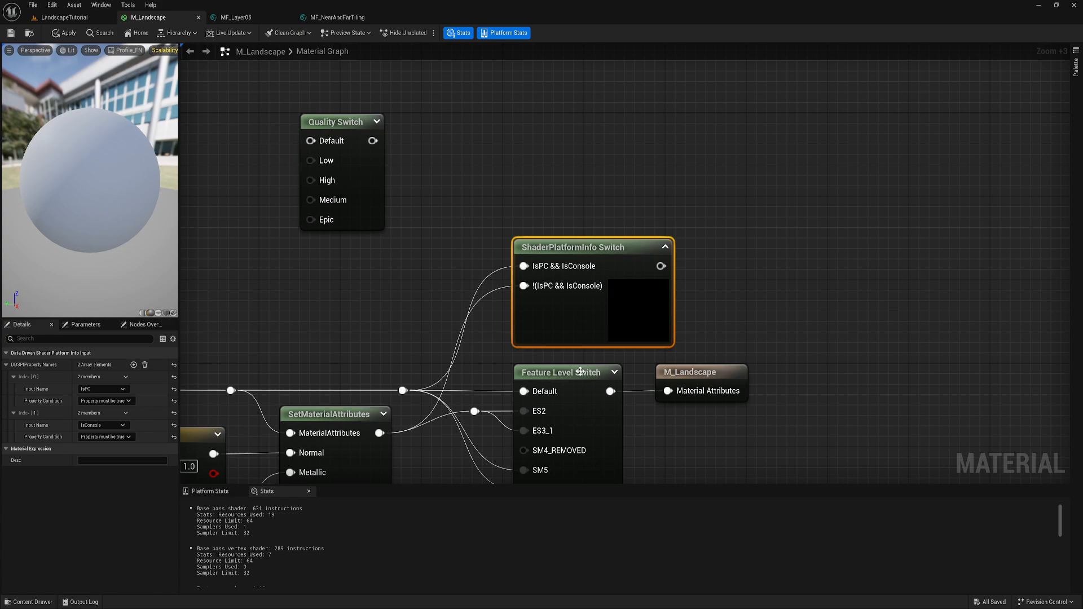
click(592, 391)
right_drag(677, 423, 637, 391)
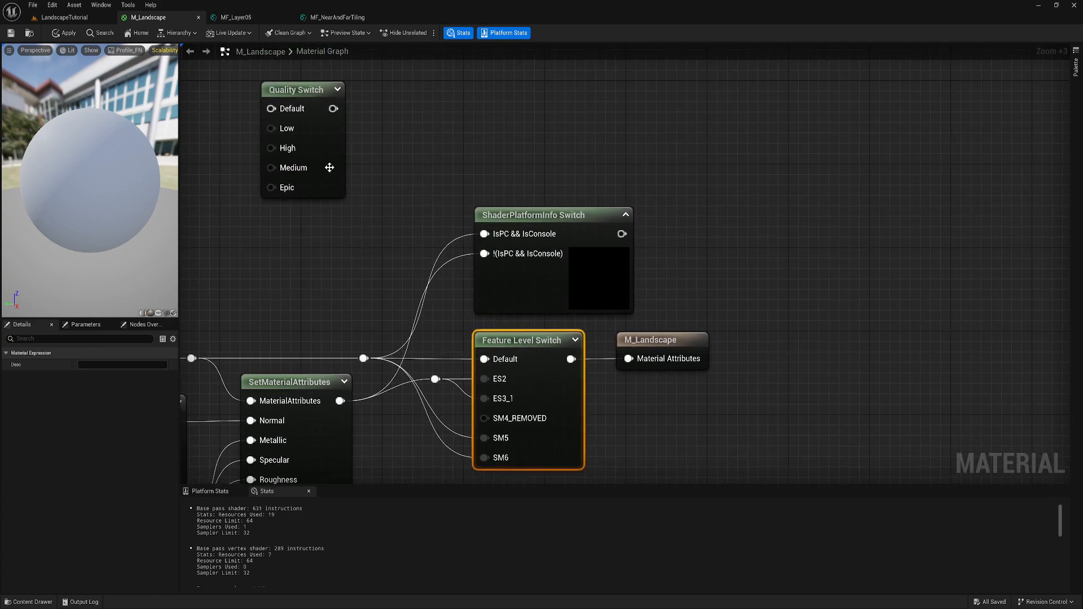
scroll(347, 253, down, 3)
right_drag(350, 279, 413, 273)
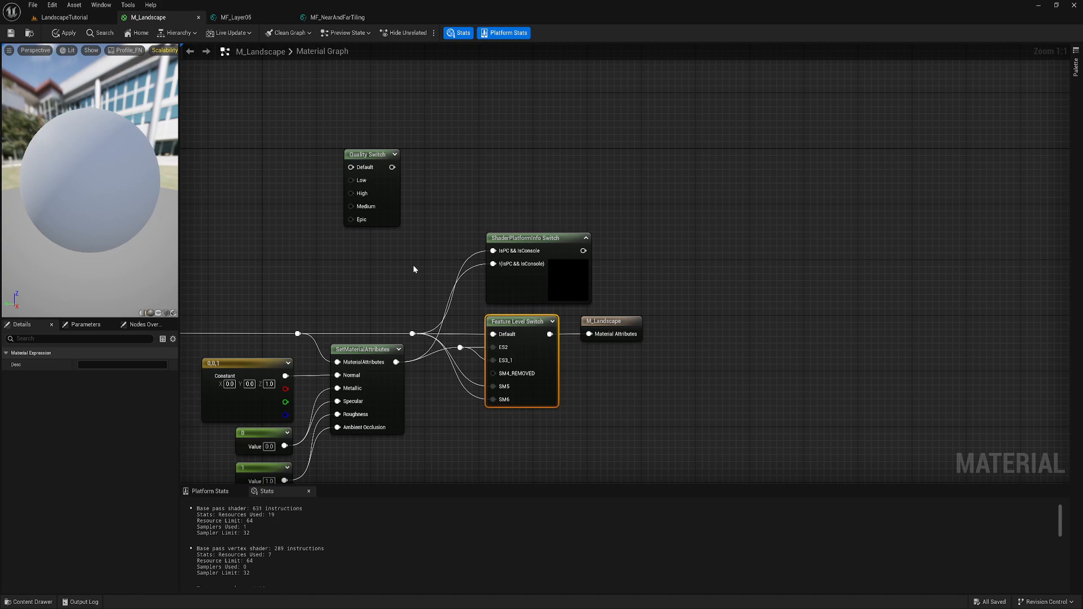
drag(308, 170, 561, 247)
key(Delete)
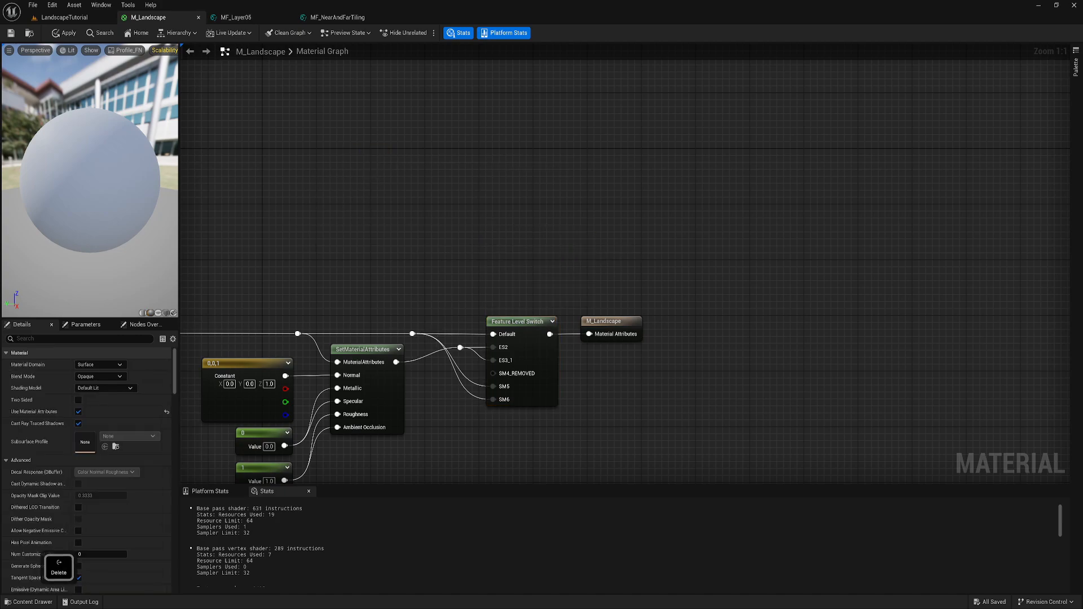
- Review the whole M_Landscape graph, from the layer blending functions to the Feature Level Switch and material output
scroll(529, 232, down, 2)
right_drag(425, 270, 483, 219)
scroll(516, 285, up, 2)
right_drag(630, 354, 581, 345)
scroll(574, 374, down, 6)
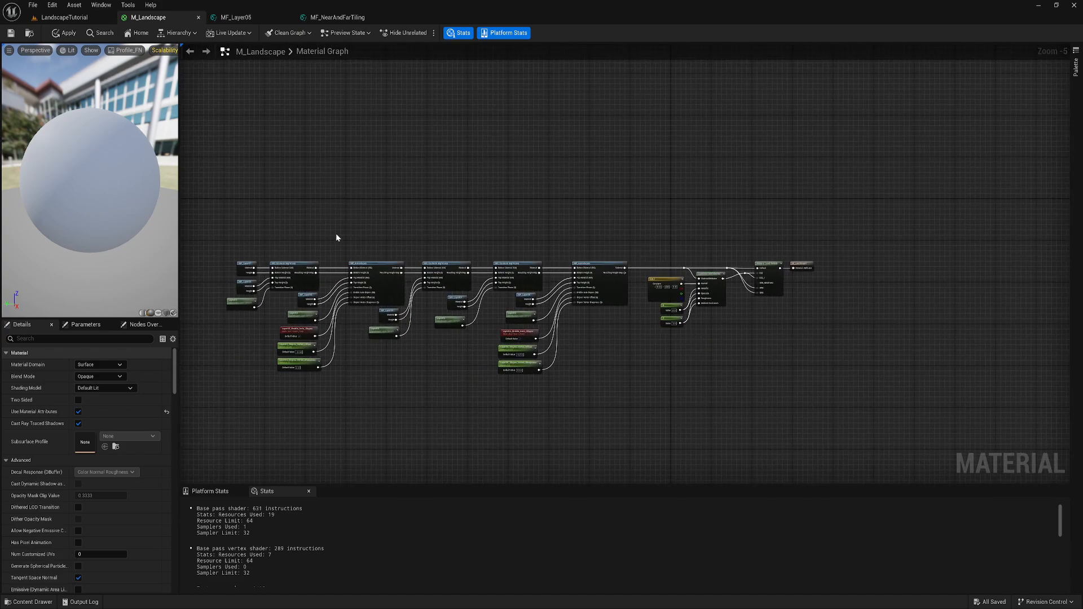
scroll(365, 344, up, 4)
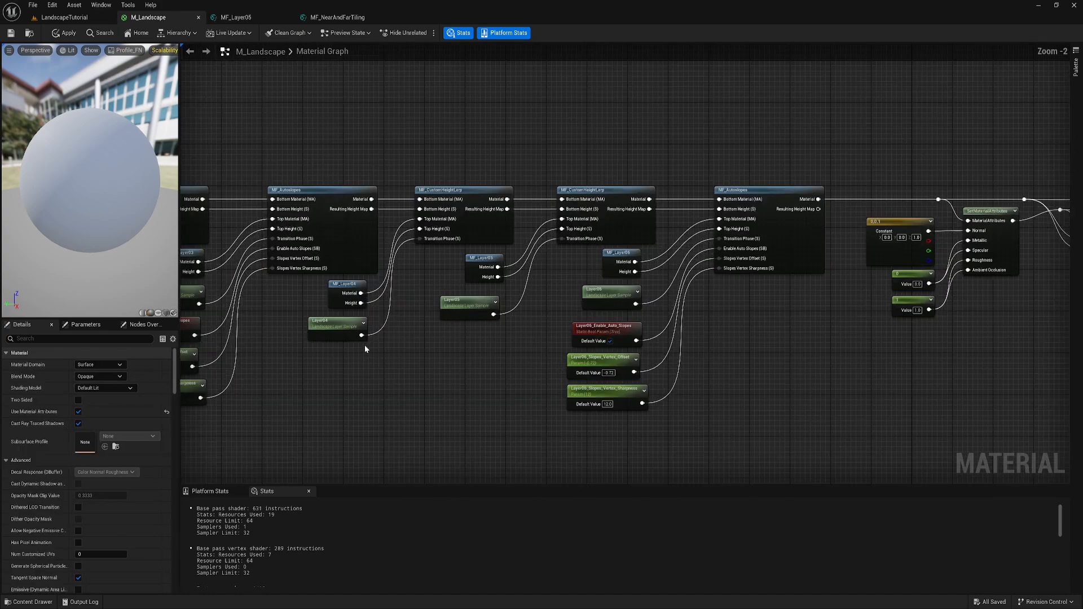
right_drag(365, 344, 424, 353)
scroll(424, 353, down, 2)
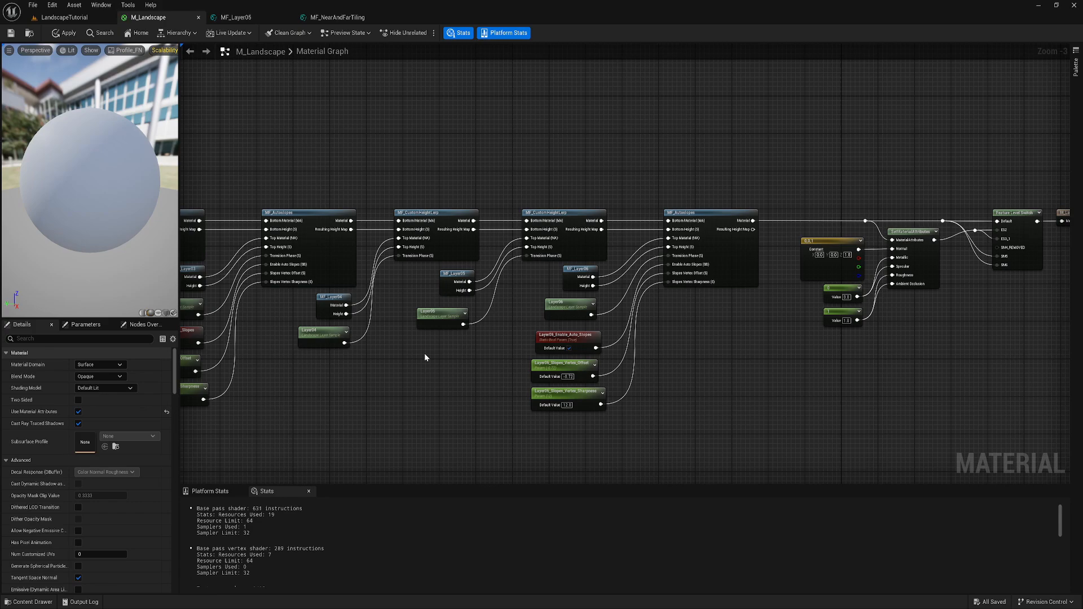
scroll(424, 353, down, 2)
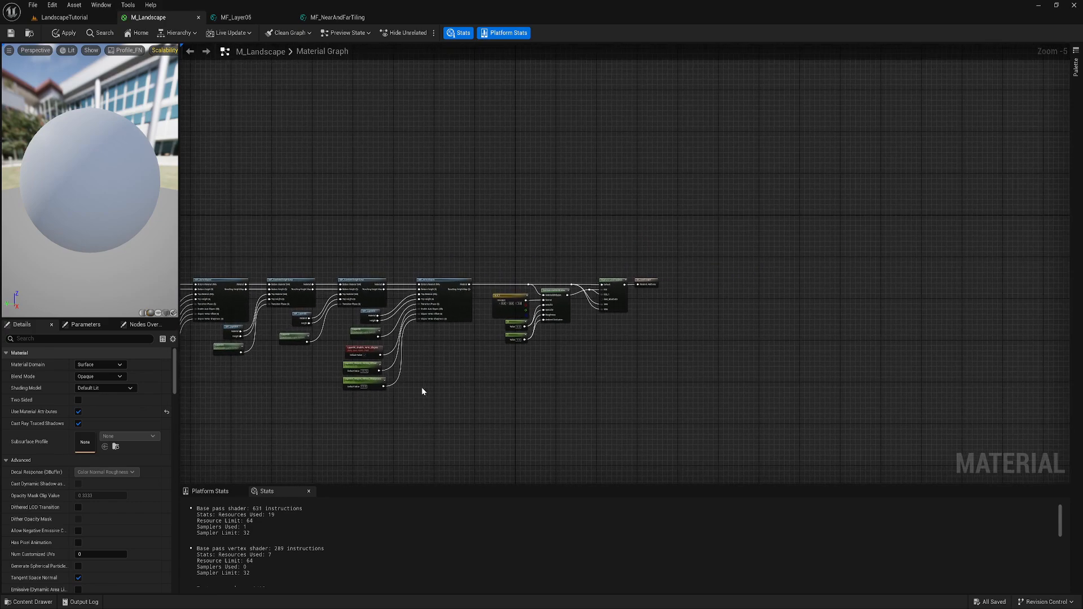
right_drag(462, 324, 440, 341)
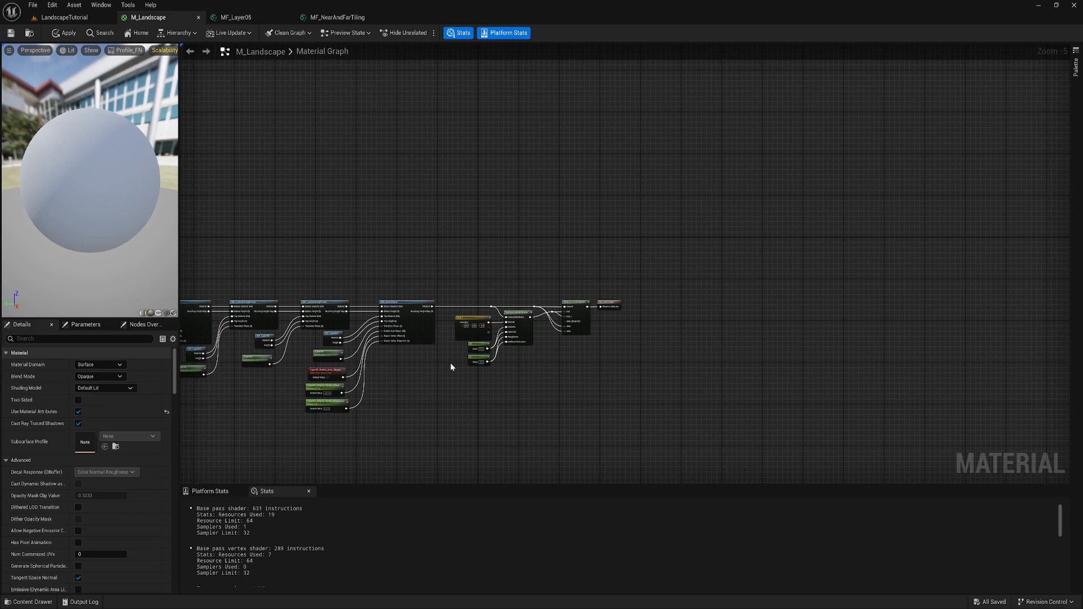